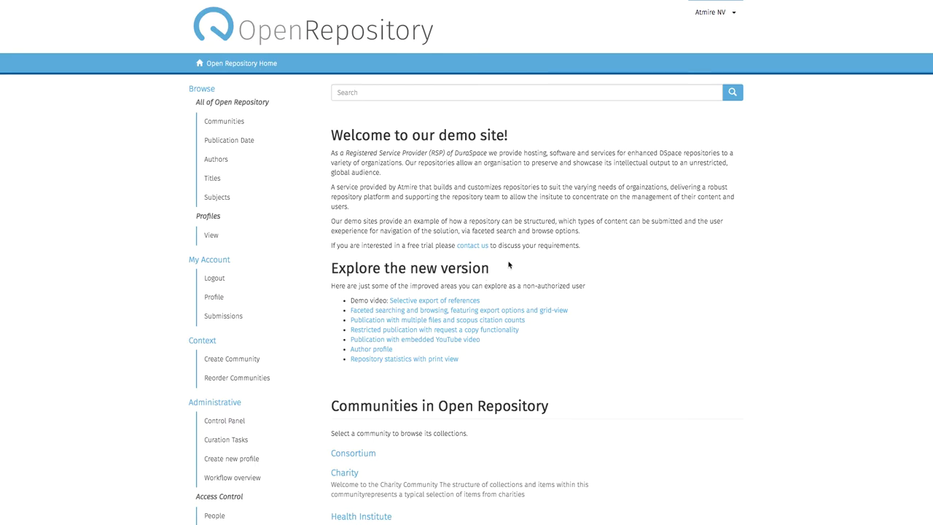
Open the Upload XLS Input Forms page from Content Administration in the sidebar
left_click(508, 261)
scroll(396, 260, "down", 3)
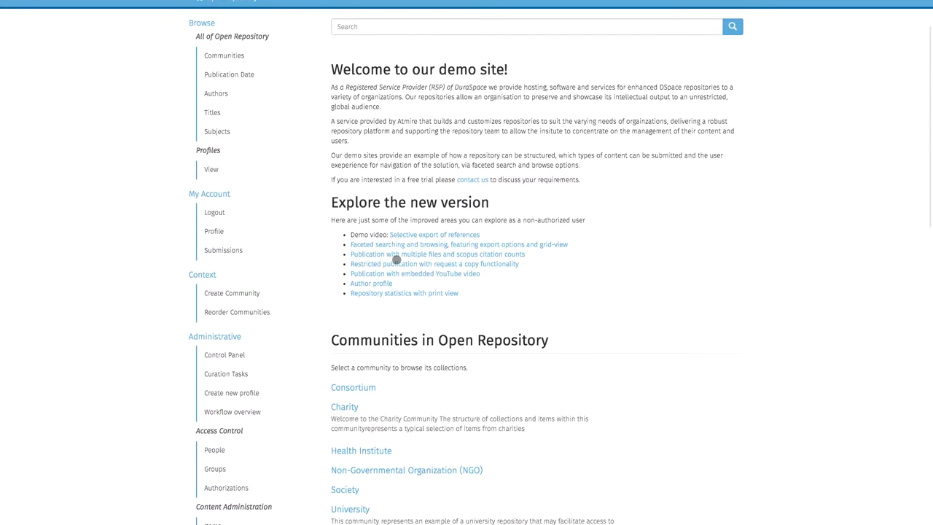
scroll(396, 260, "down", 5)
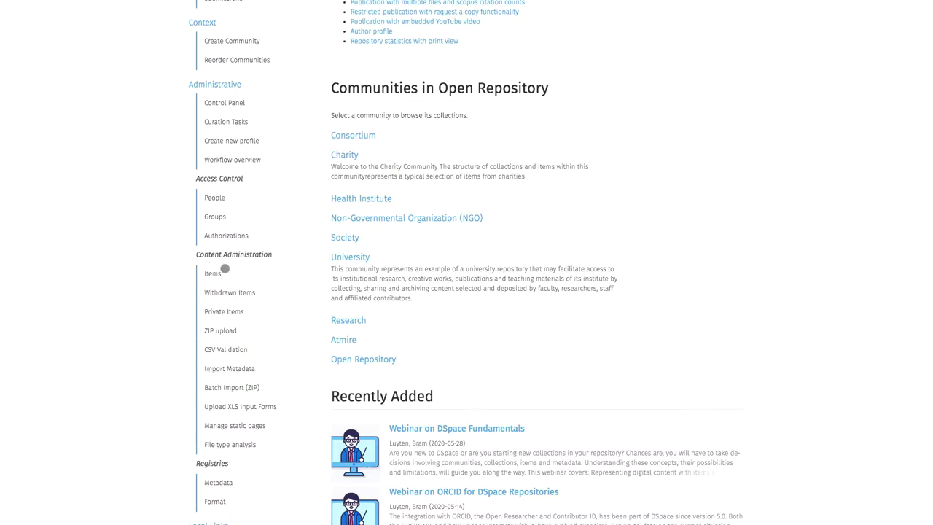
scroll(254, 410, "down", 1)
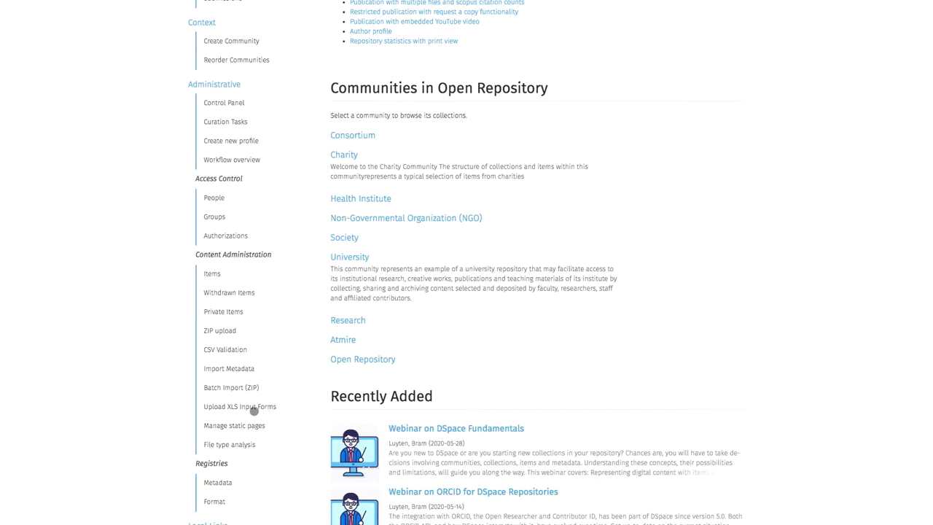
left_click(226, 406)
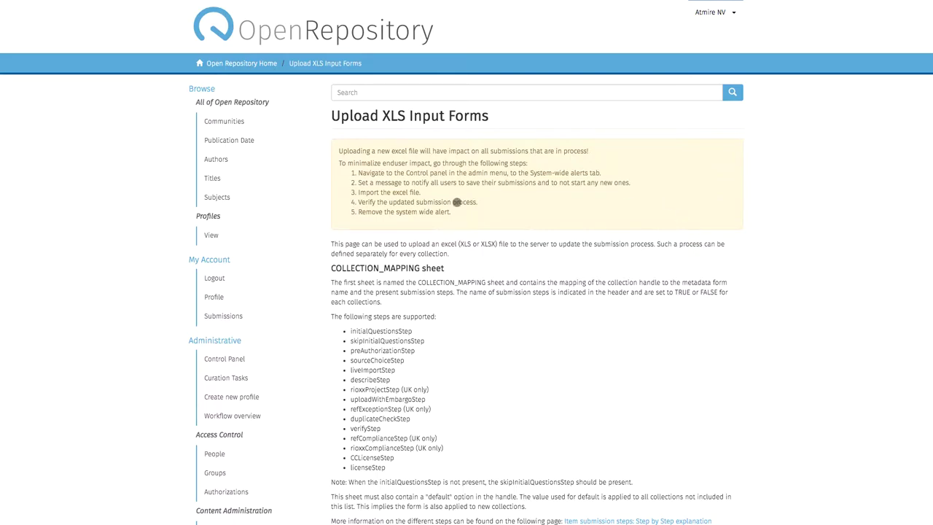
Scroll down to the Choose file and Upload XLS controls and the recent uploads list
scroll(617, 335, "down", 1)
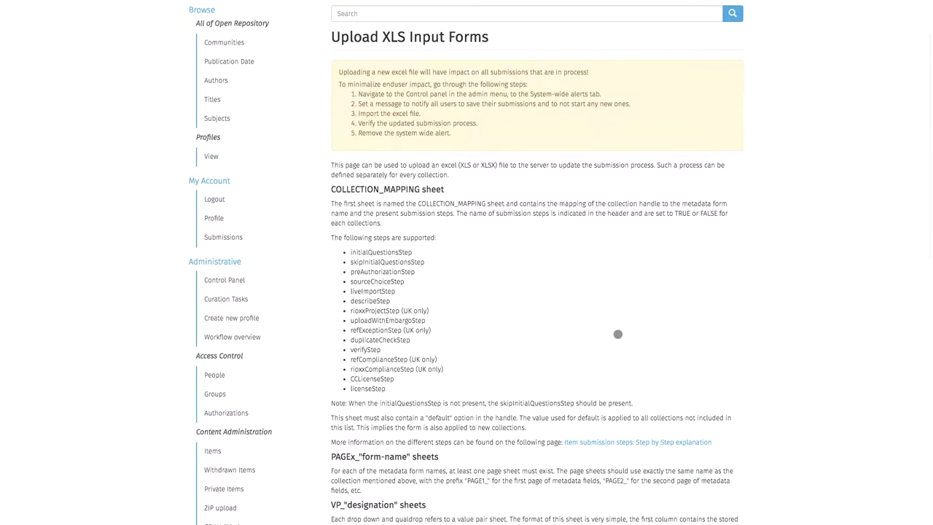
scroll(617, 334, "down", 1)
scroll(618, 334, "down", 1)
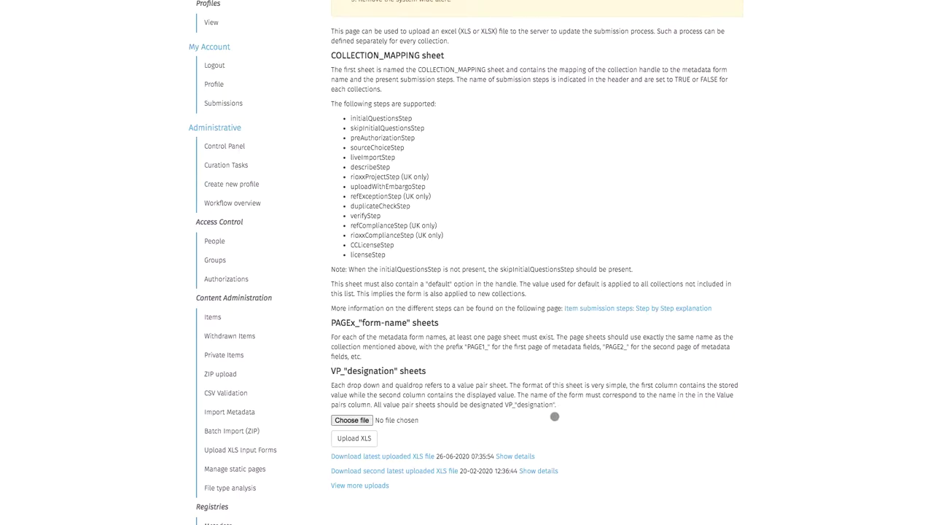
scroll(557, 414, "down", 1)
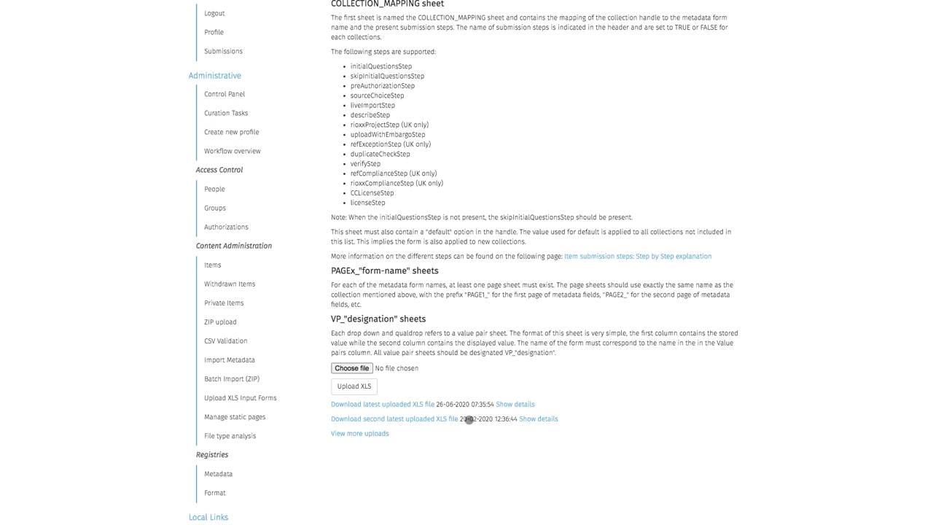
Open the full XLS upload list and show details of the 26-06-2020 upload
left_click(377, 434)
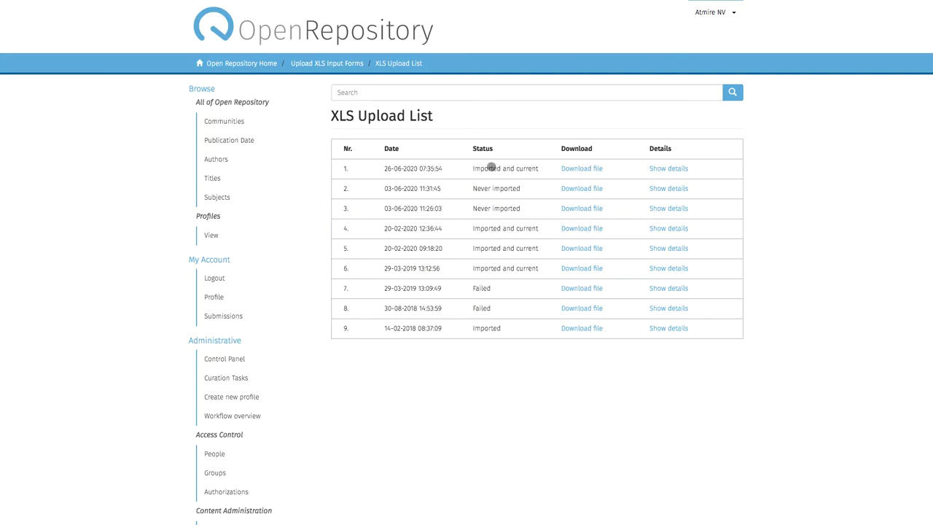
left_click(671, 169)
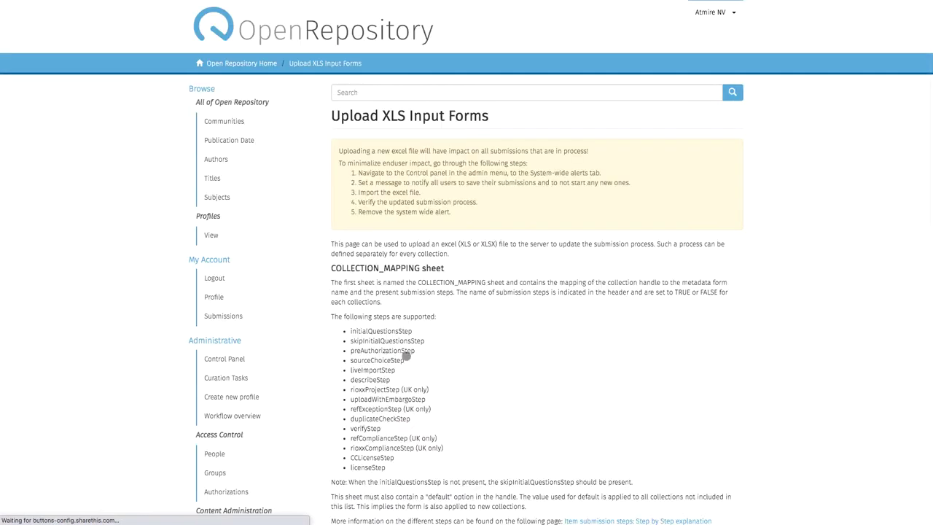
Review the upload instructions and open input-forms-imported-2020-06-26_07-35-54.xls in Excel
scroll(573, 350, "down", 3)
scroll(573, 351, "down", 1)
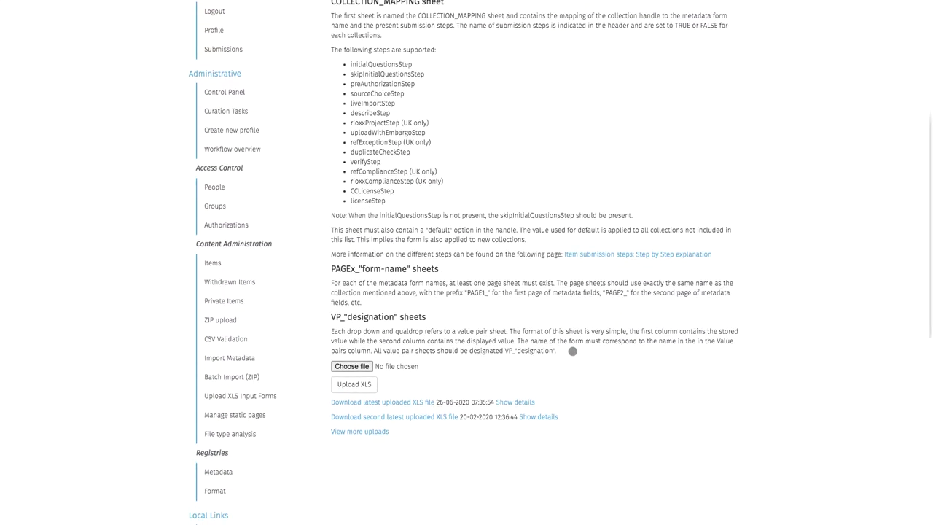
scroll(573, 350, "up", 3)
scroll(573, 351, "up", 1)
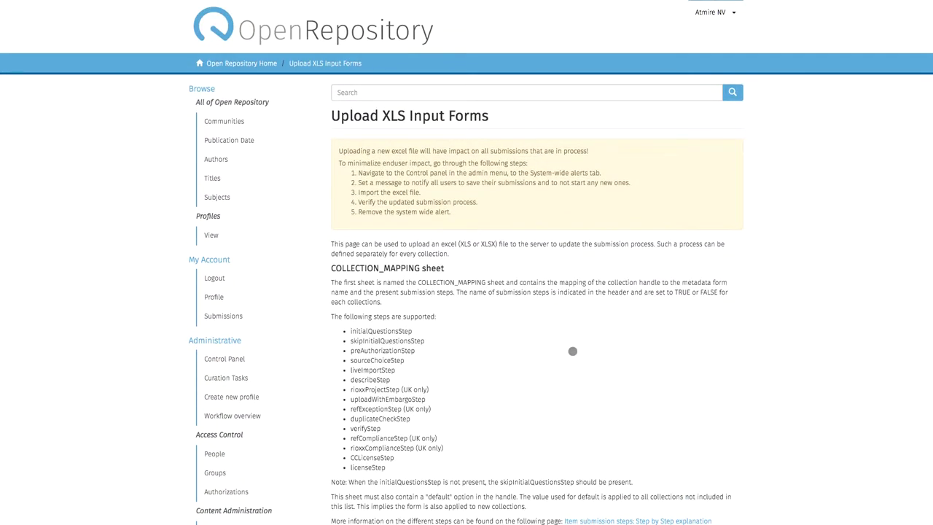
scroll(573, 351, "down", 4)
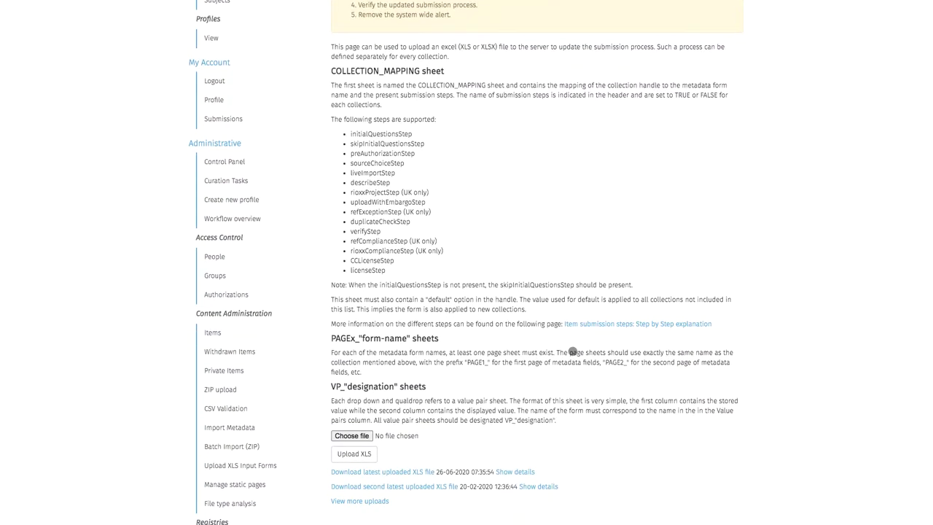
scroll(573, 351, "down", 1)
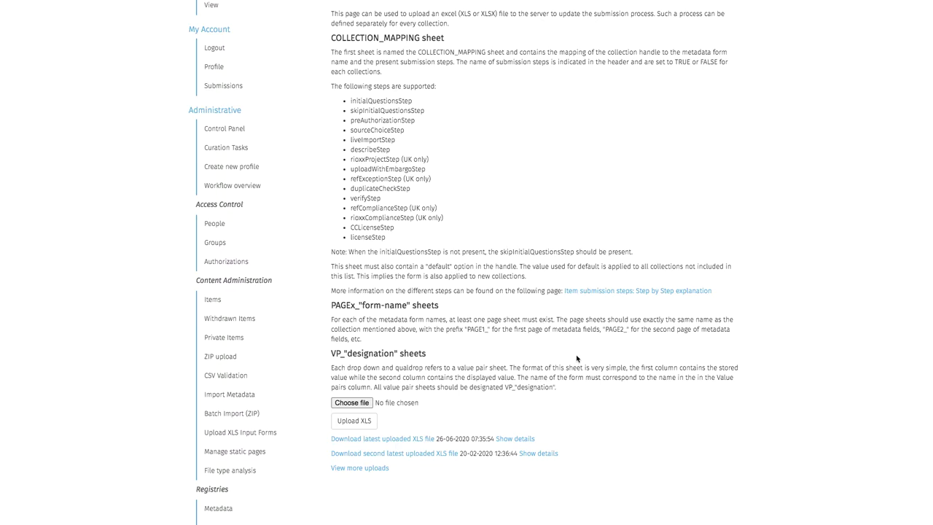
scroll(577, 358, "down", 1)
scroll(577, 358, "up", 1)
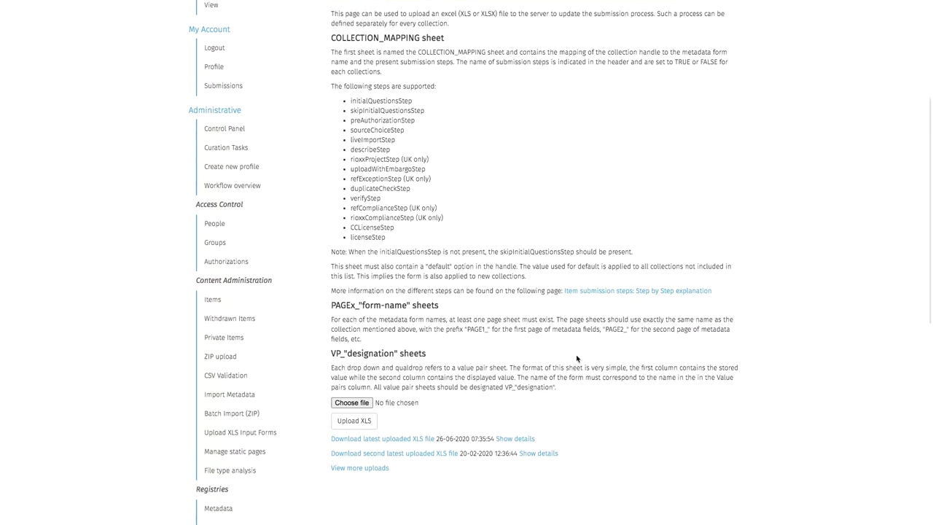
scroll(576, 358, "up", 1)
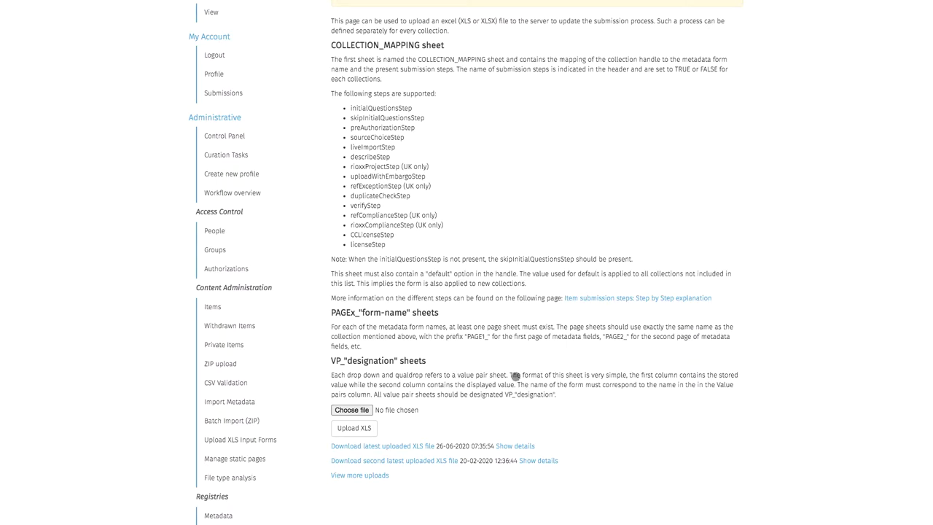
scroll(517, 377, "up", 4)
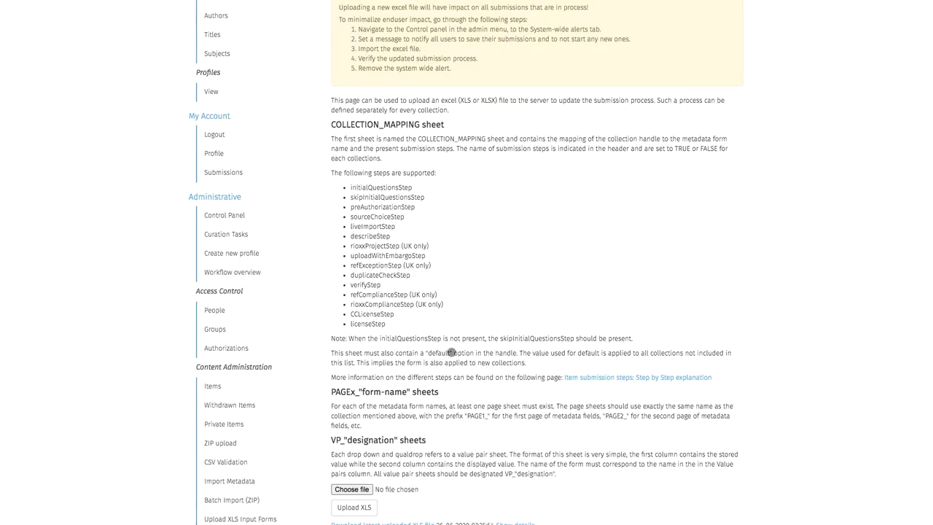
scroll(450, 352, "down", 4)
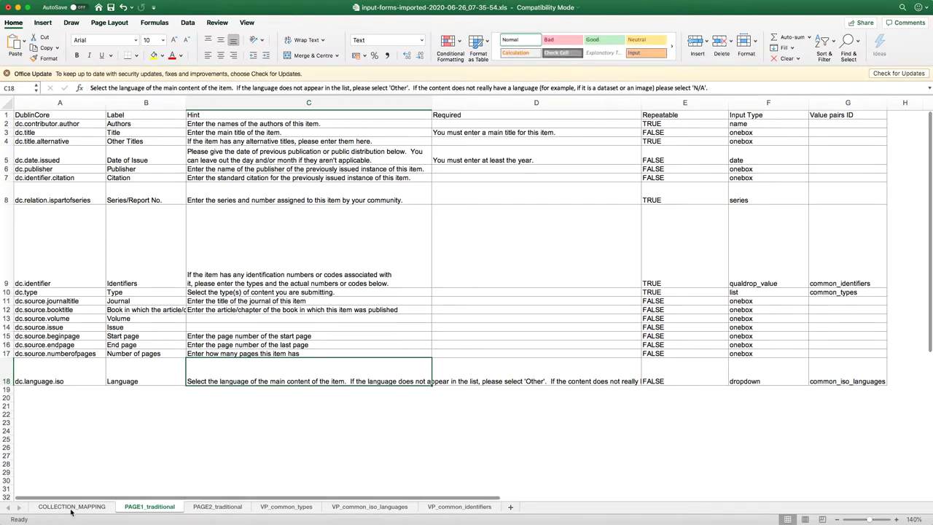
Switch to COLLECTION_MAPPING and inspect the default row's form name and step settings
left_click(73, 507)
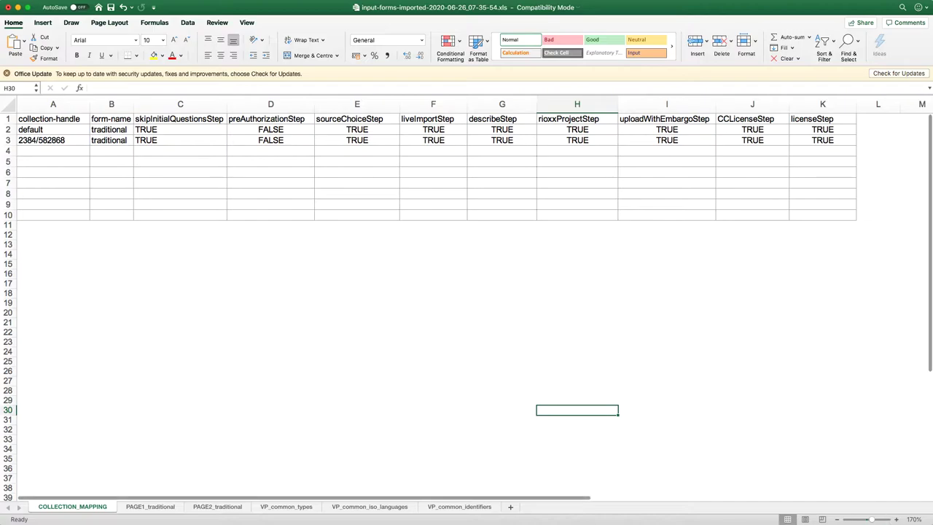
left_click(304, 185)
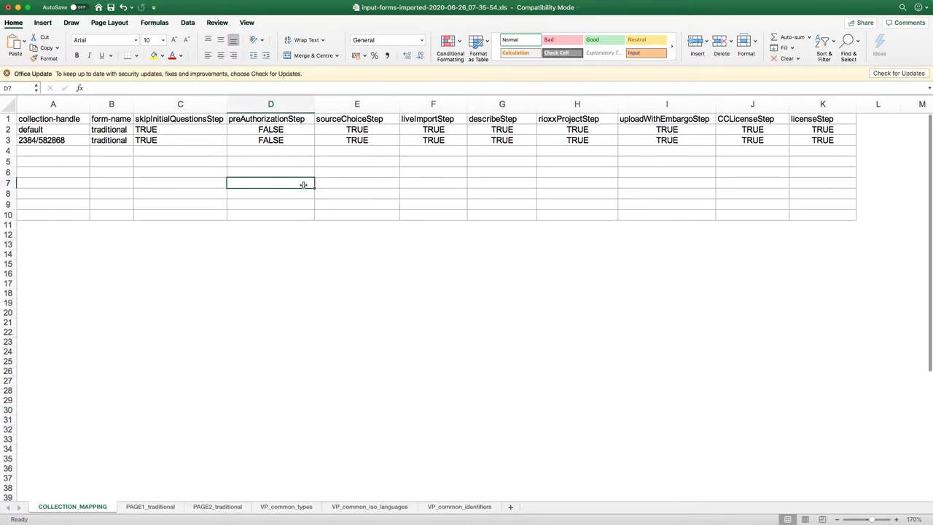
left_click(271, 252)
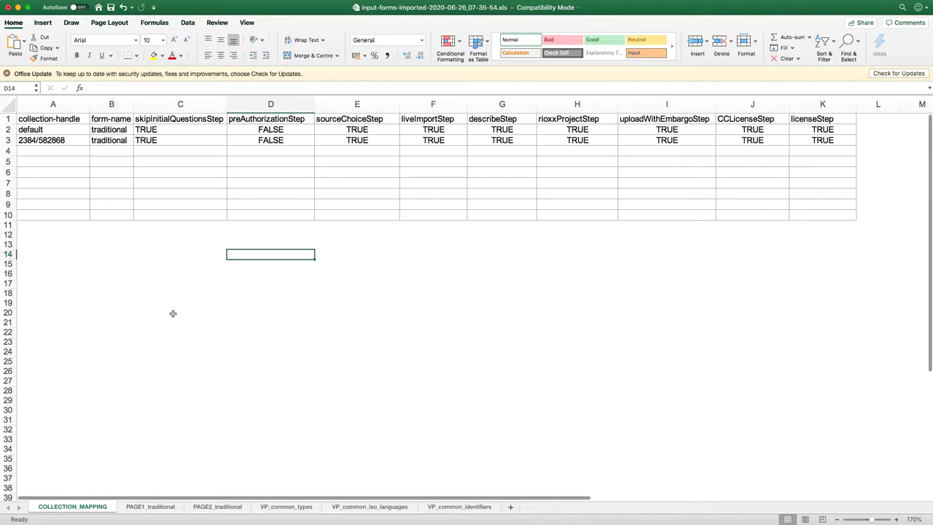
left_click(218, 197)
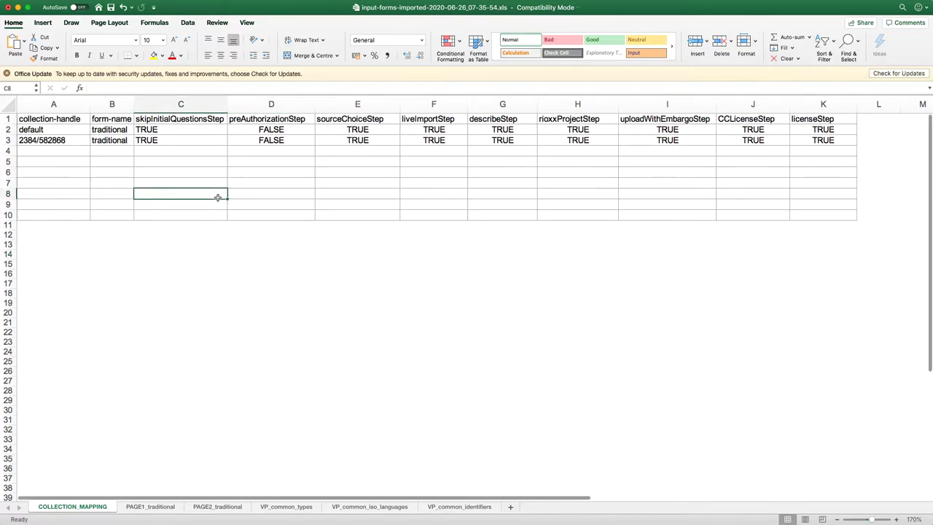
key("Up")
key("Up")
key("Up")
key("Up")
key("Up")
key("Up")
key("Left")
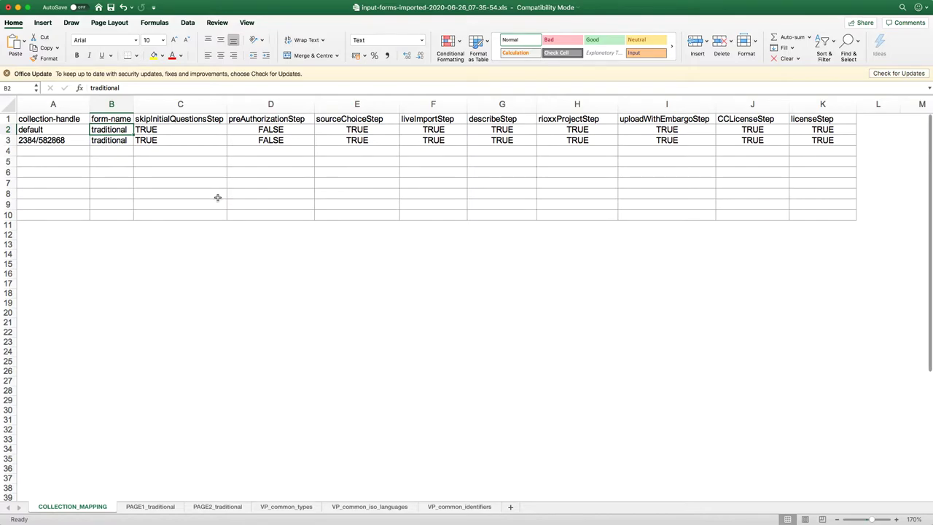
key("Left")
key("shift+Right")
key("shift+Right")
key("shift+Right")
key("shift+Right")
key("shift+Right")
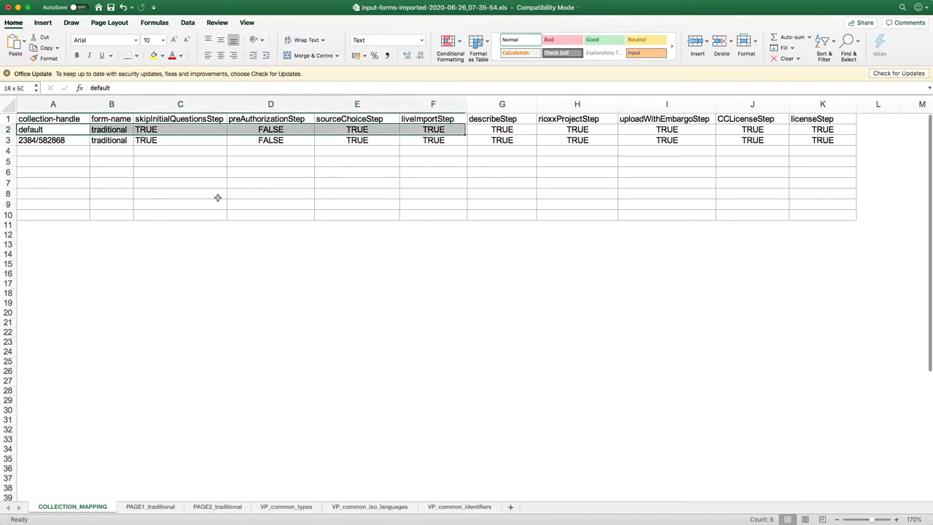
key("shift+Right")
key("shift+Right")
key("shift+Right")
key("shift+Right")
key("shift+Right")
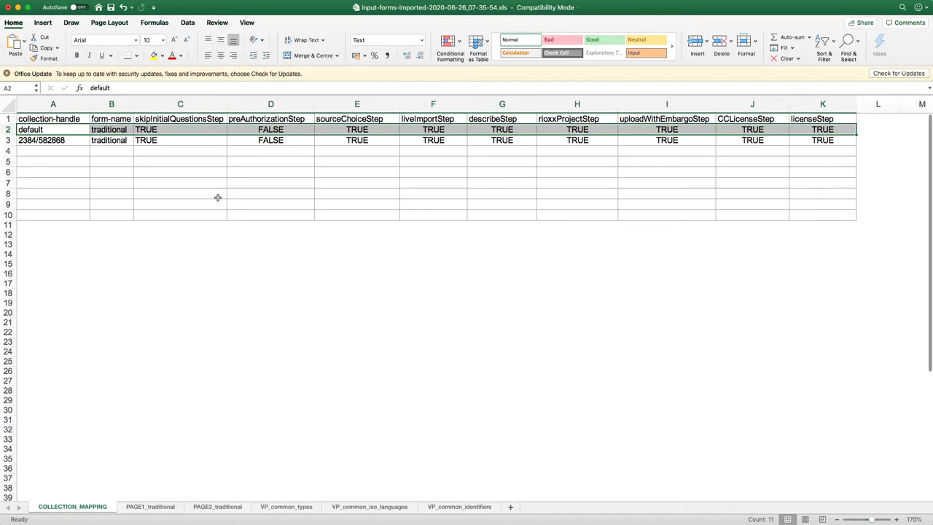
key("shift+Left")
key("shift+Left")
key("shift+Left")
key("shift+Left")
key("shift+Left")
key("shift+Left")
key("shift+Left")
key("shift+Left")
key("shift+Left")
key("shift+Left")
Confirm collection 2384/582868 maps to the same traditional form as the default row
key("Down")
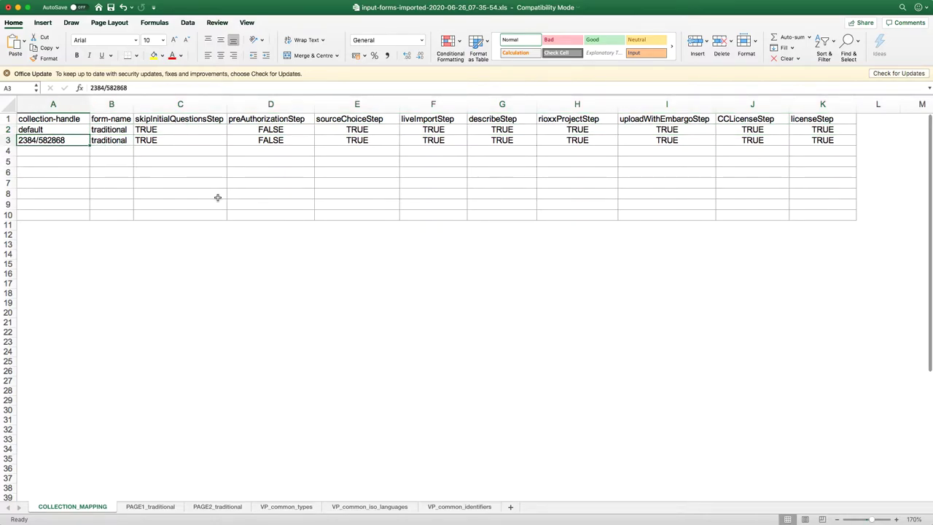
key("Right")
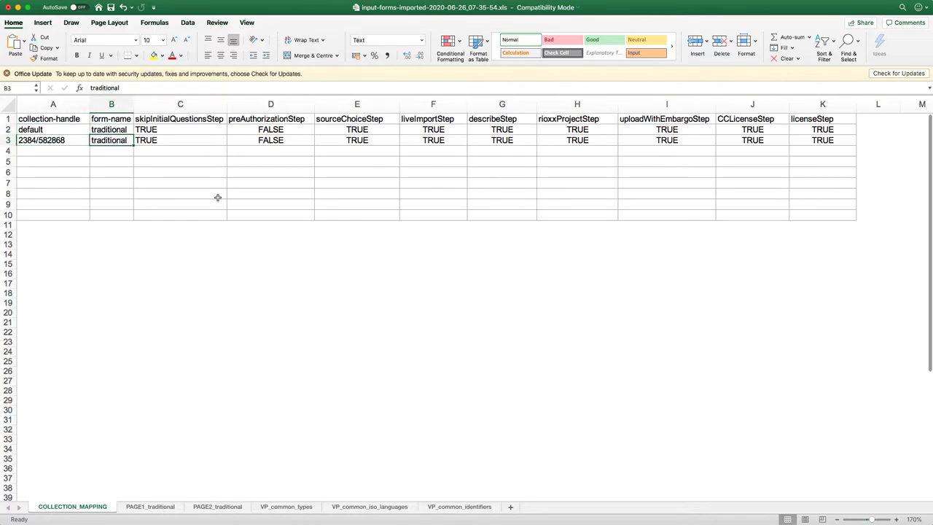
key("Down")
key("Up")
key("Up")
key("Down")
key("Up")
key("Down")
key("Down")
key("Down")
key("Down")
key("Down")
key("Down")
key("Down")
key("Up")
key("Up")
key("Up")
key("Up")
key("Up")
key("Up")
key("Up")
key("Down")
key("Down")
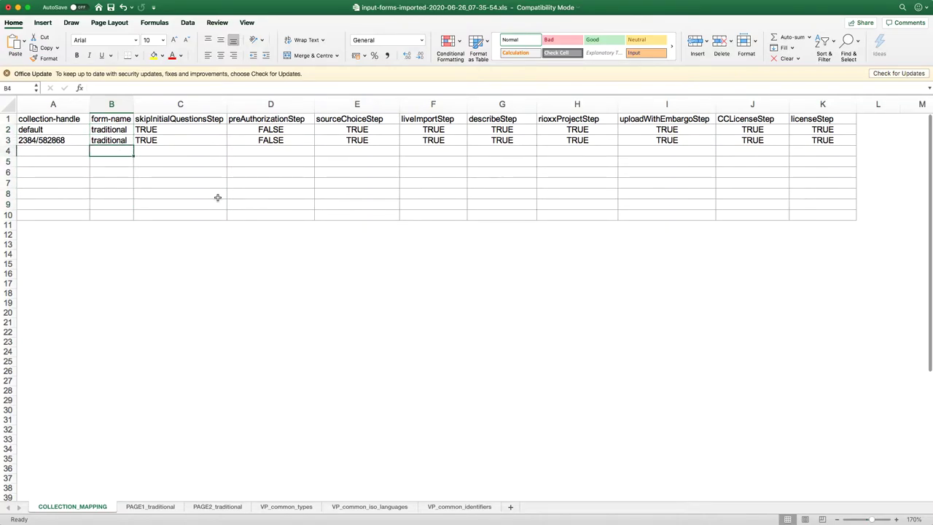
Compare the PAGE1_traditional and PAGE2_traditional sheets
left_click(151, 507)
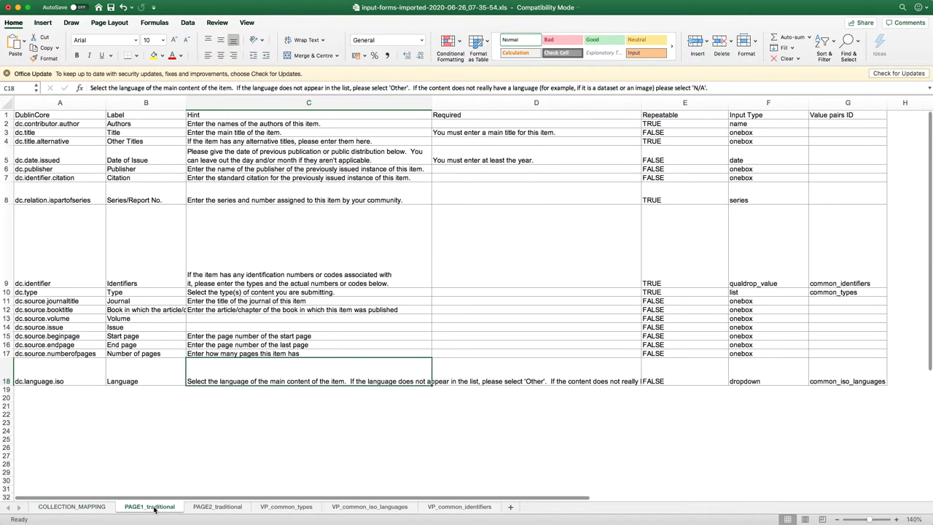
left_click(228, 508)
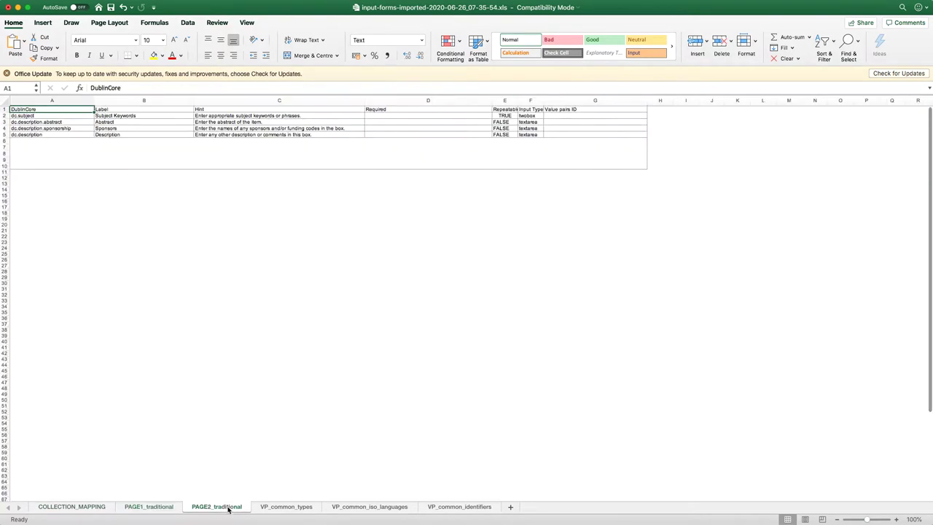
left_click(164, 508)
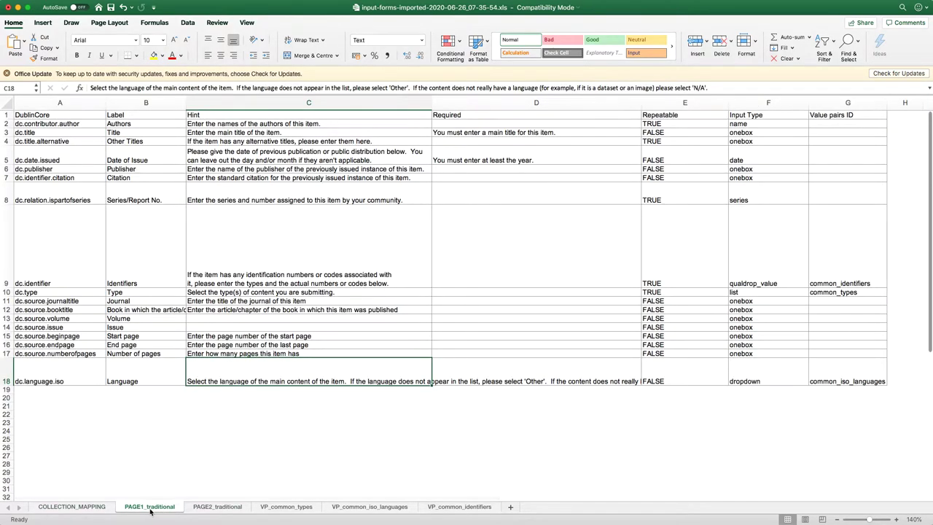
left_click(207, 509)
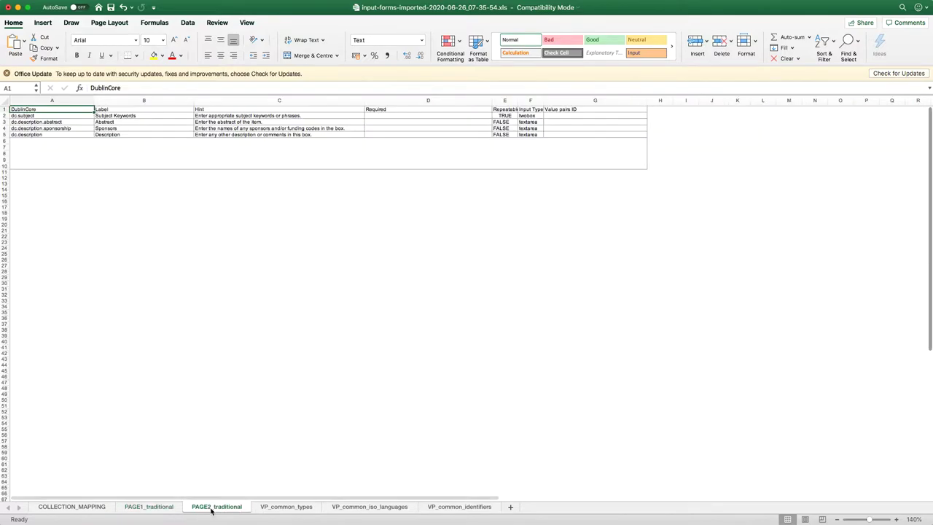
left_click(156, 509)
On COLLECTION_MAPPING, check the default row from traditional in B2 to liveImportStep in F2
left_click(88, 509)
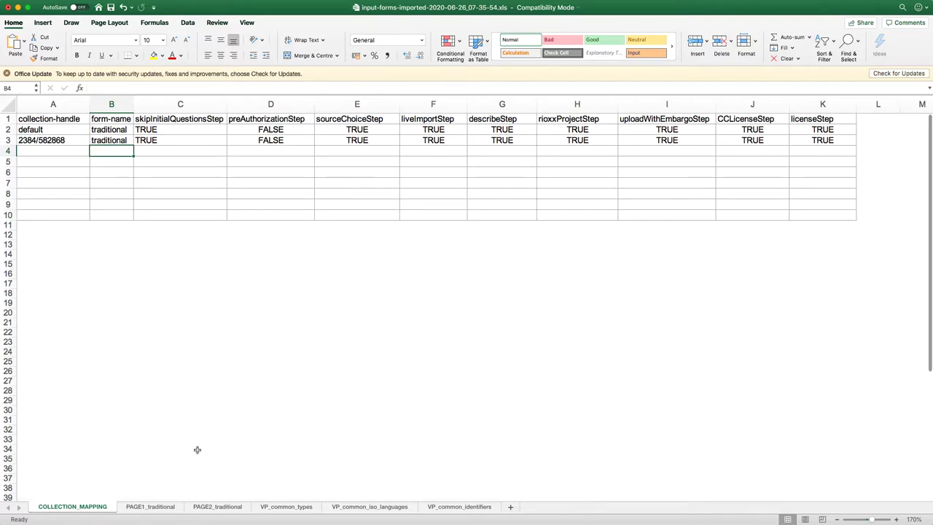
left_click(170, 176)
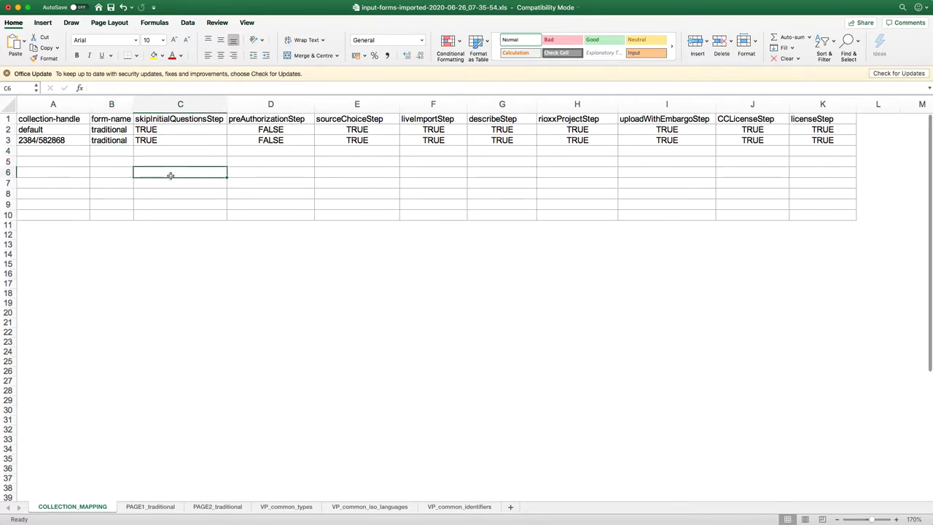
key("Up")
key("Up")
key("Up")
key("Up")
key("Left")
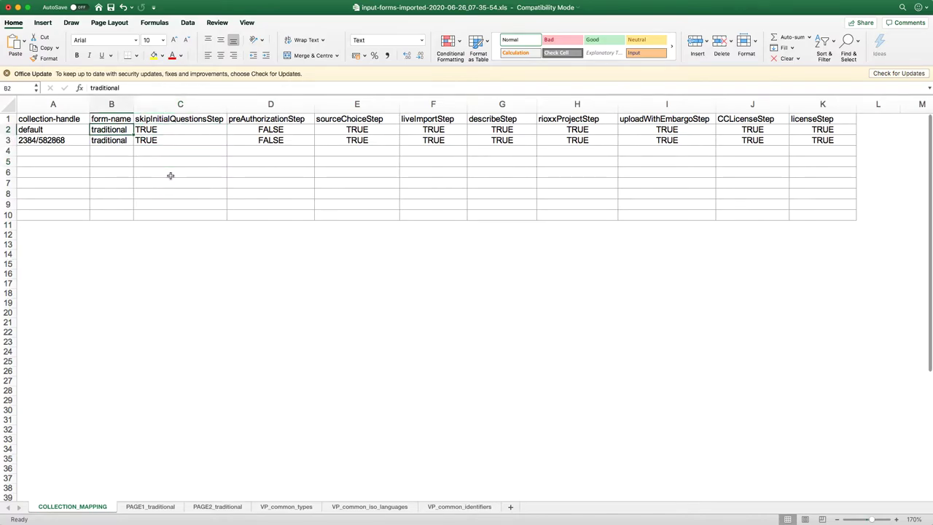
key("Right")
key("Right")
key("Right")
key("Right")
key("Left")
key("Home")
key("Right")
key("Right")
key("Right")
key("Right")
key("Right")
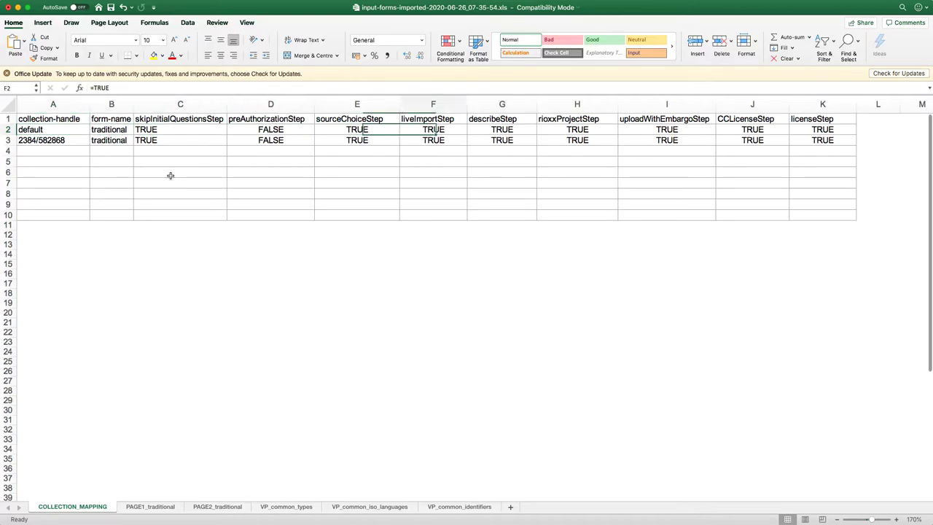
key("Right")
key("Right")
key("Right")
key("Right")
key("Right")
key("Left")
key("Left")
key("Left")
key("Home")
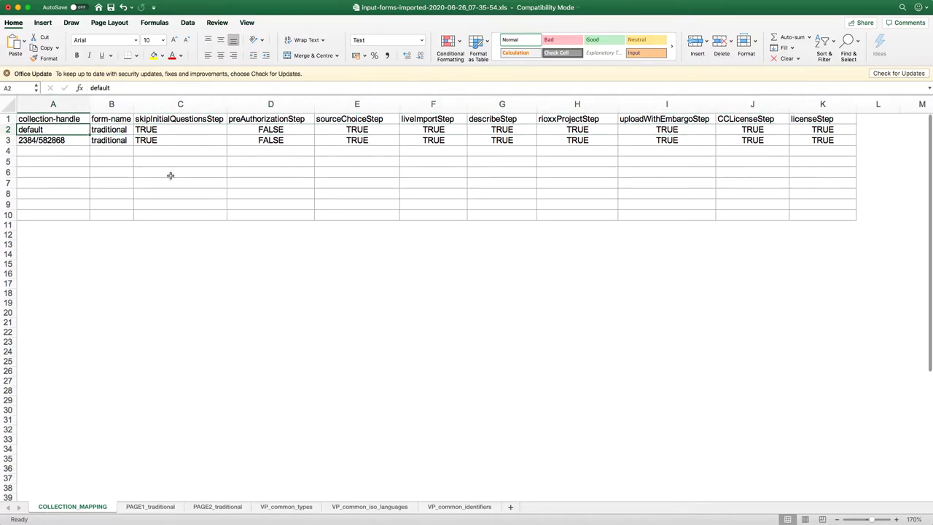
Zoom PAGE2_traditional to 140%, then return to the PAGE1_traditional field list
left_click(153, 506)
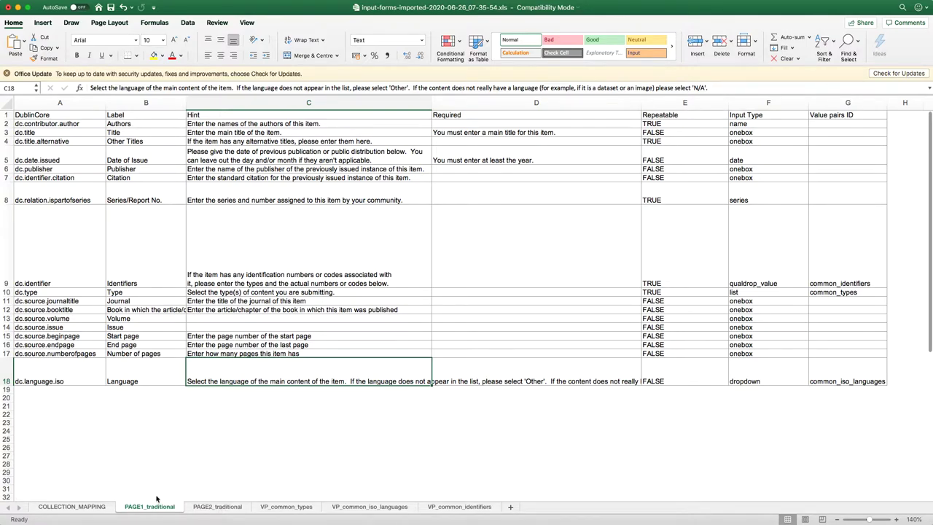
scroll(155, 413, "up", 1)
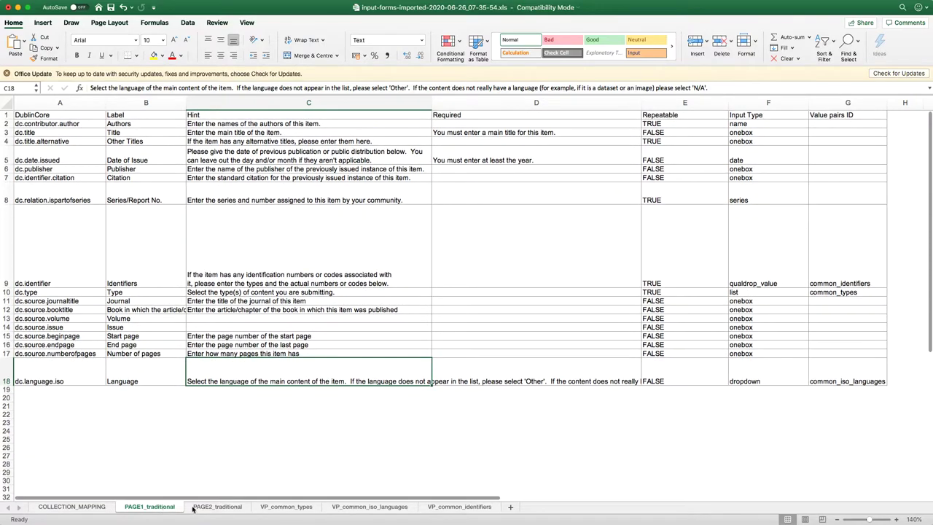
left_click(204, 509)
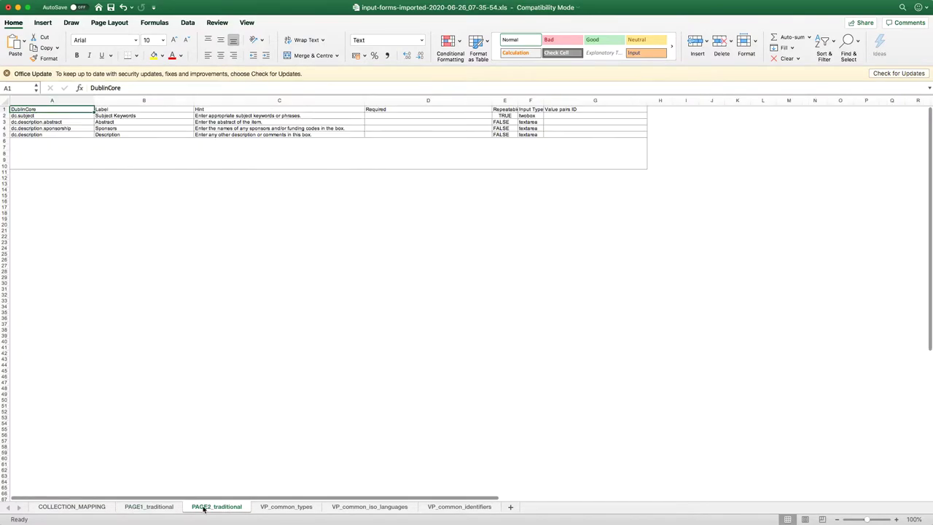
left_click(897, 519)
left_click(897, 519)
left_click(897, 519)
left_click(897, 519)
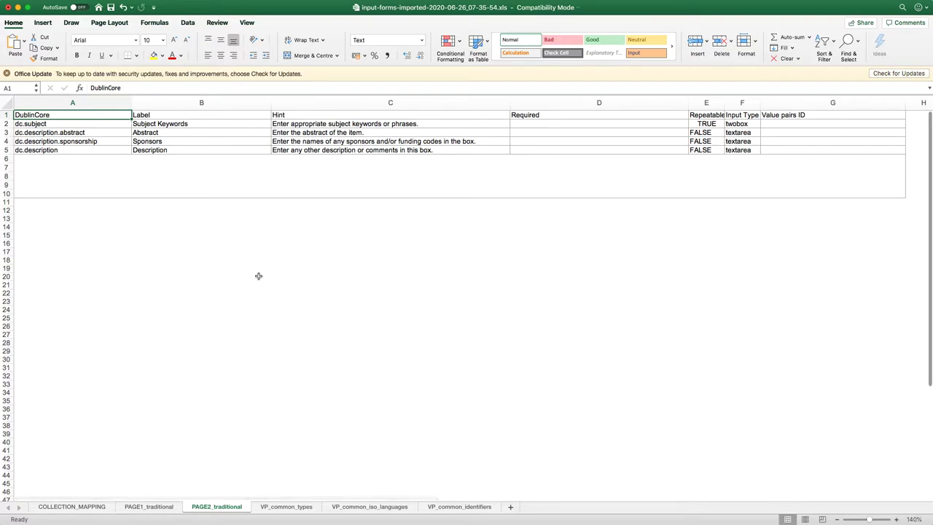
left_click(149, 507)
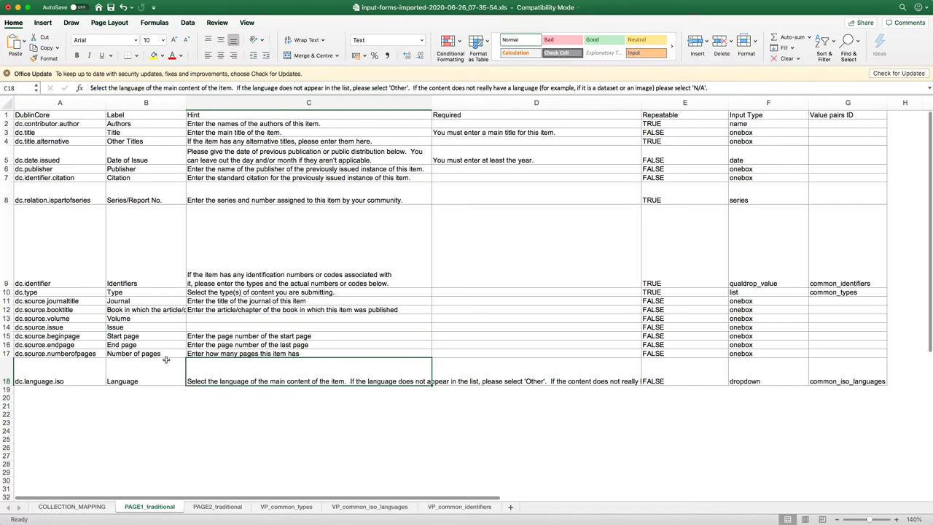
left_click(135, 253)
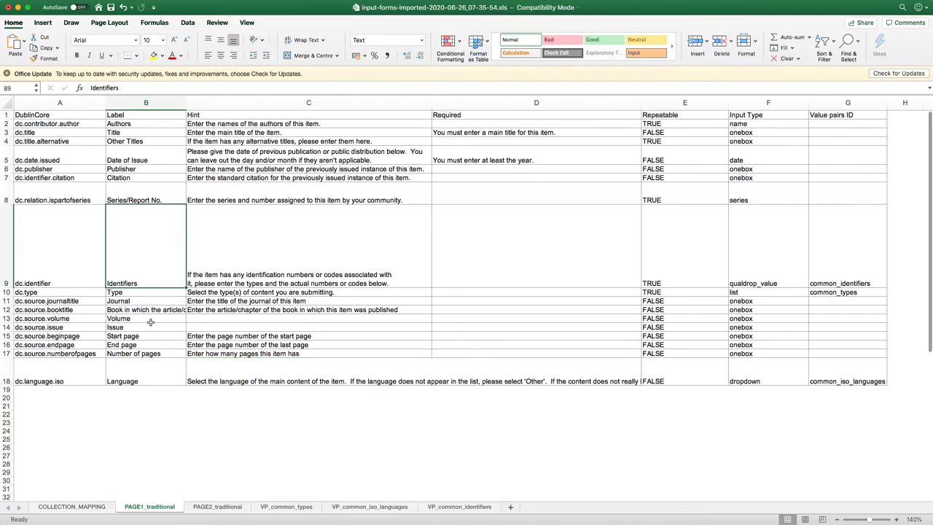
left_click(68, 296)
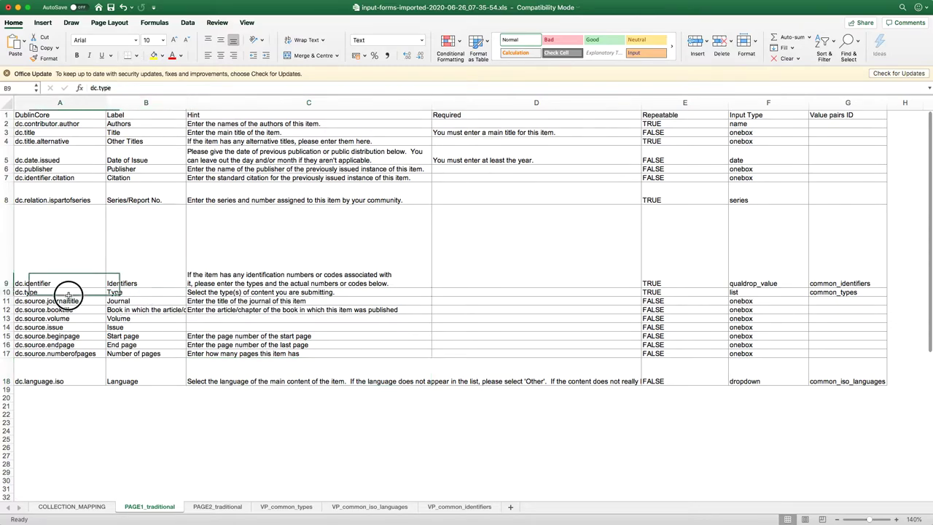
left_click(7, 292)
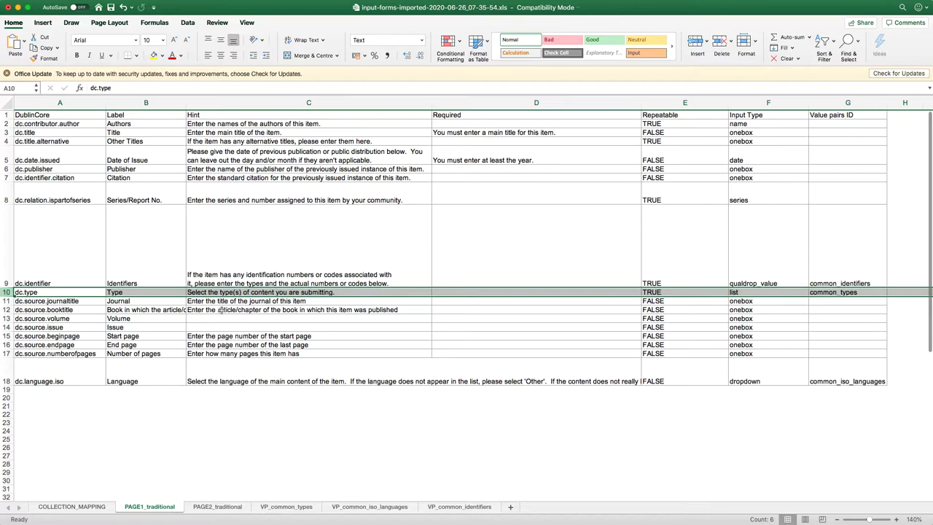
left_click(245, 318)
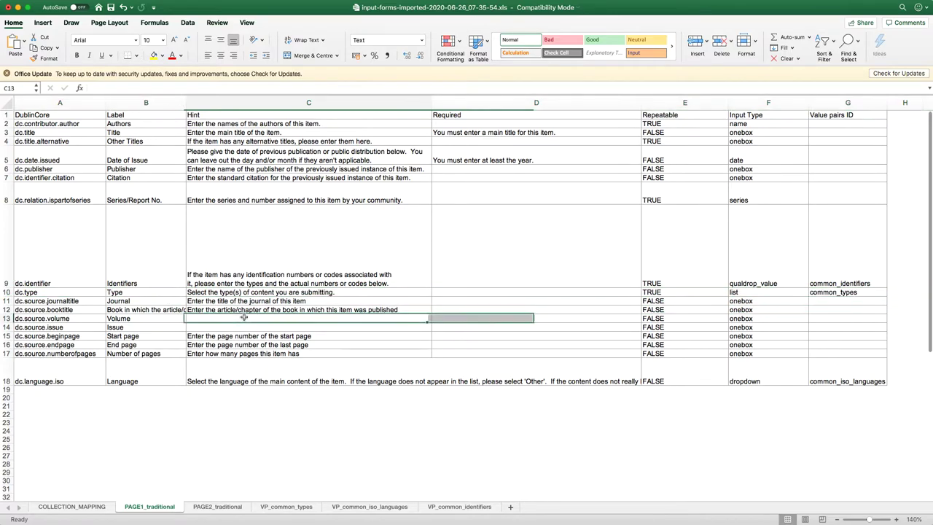
left_click(74, 319)
key("Down")
key("Down")
key("Down")
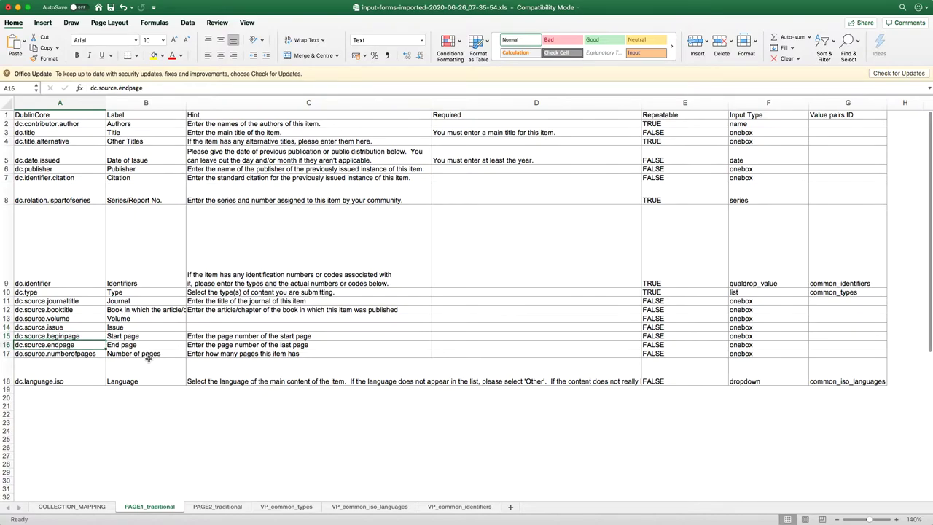
key("Up")
key("Up")
key("Up")
key("Up")
key("Up")
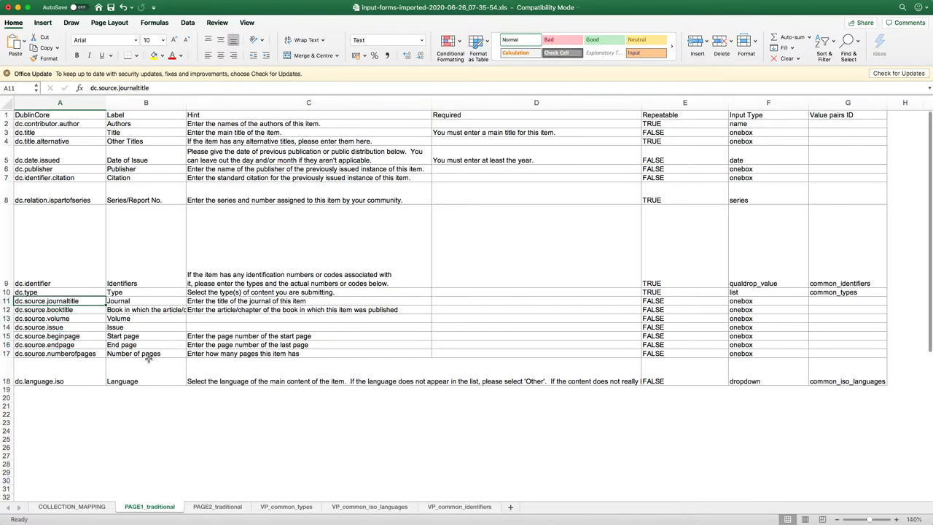
key("shift+Right")
key("shift+Right")
key("shift+Right")
key("shift+Right")
key("shift+Right")
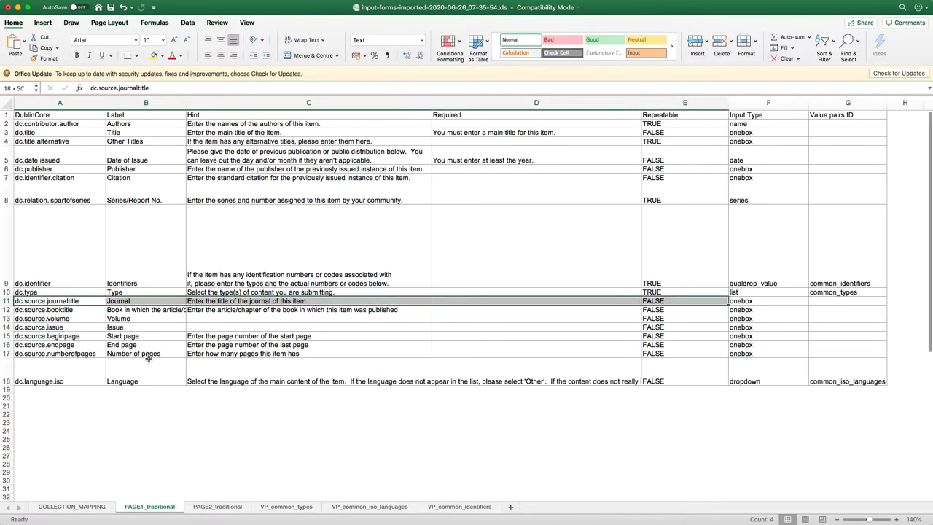
key("shift+Left")
key("shift+Left")
key("shift+Left")
key("shift+Left")
key("shift+Left")
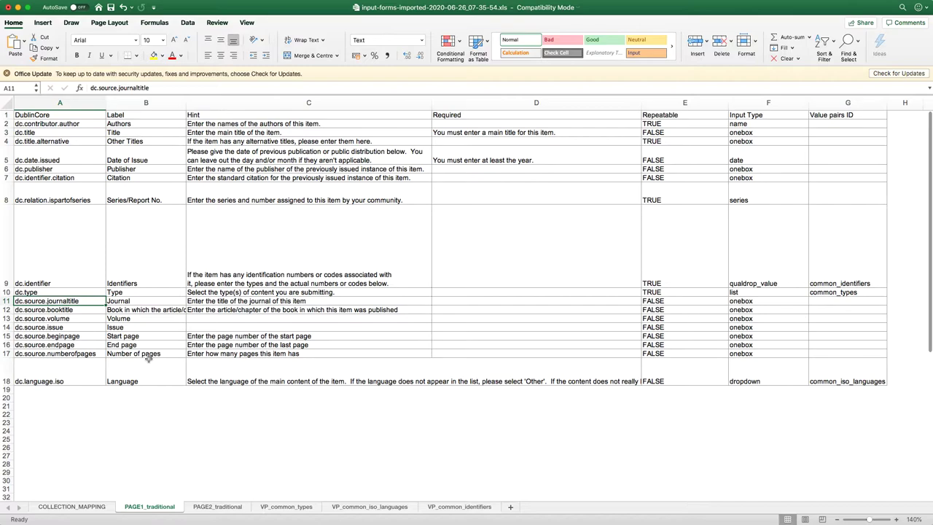
key("Right")
key("Right")
key("Right")
key("Right")
key("Right")
key("Right")
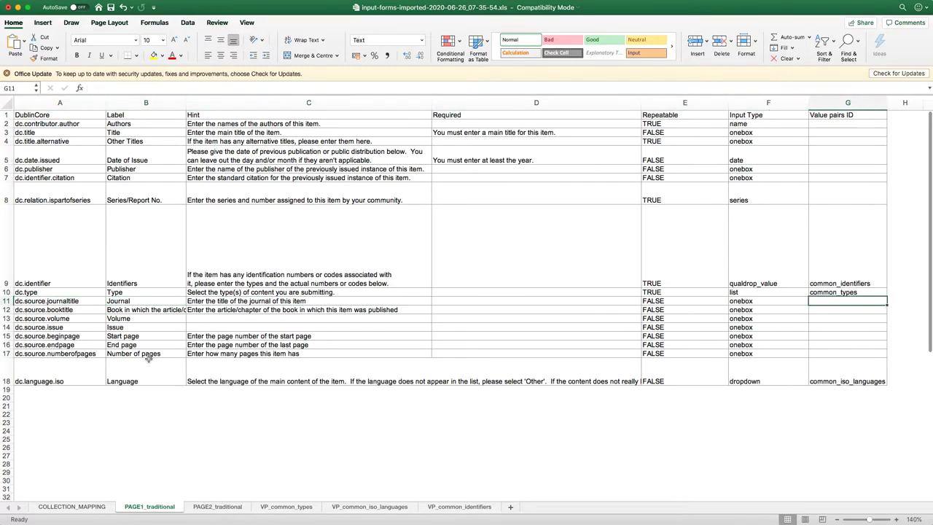
key("Left")
key("Left")
key("Left")
key("Left")
key("Left")
key("Left")
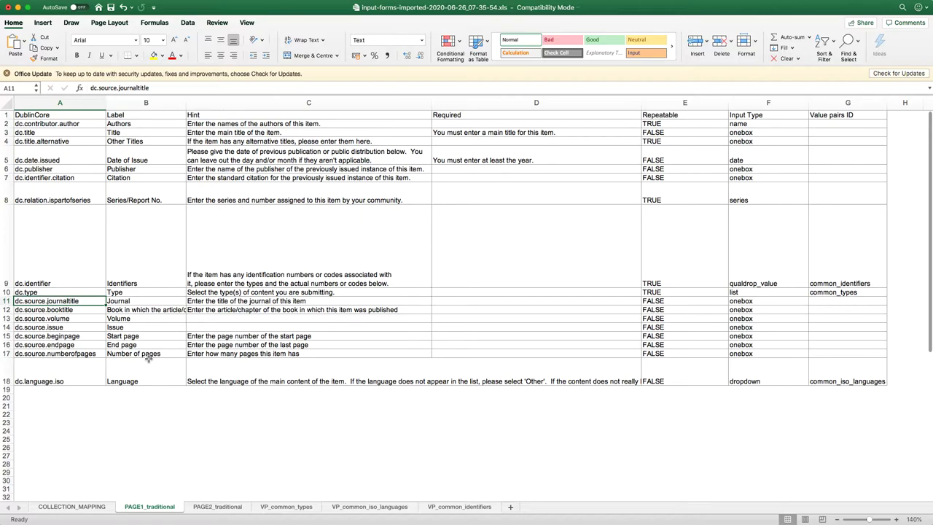
key("Right")
key("Right")
key("Right")
key("Right")
key("Right")
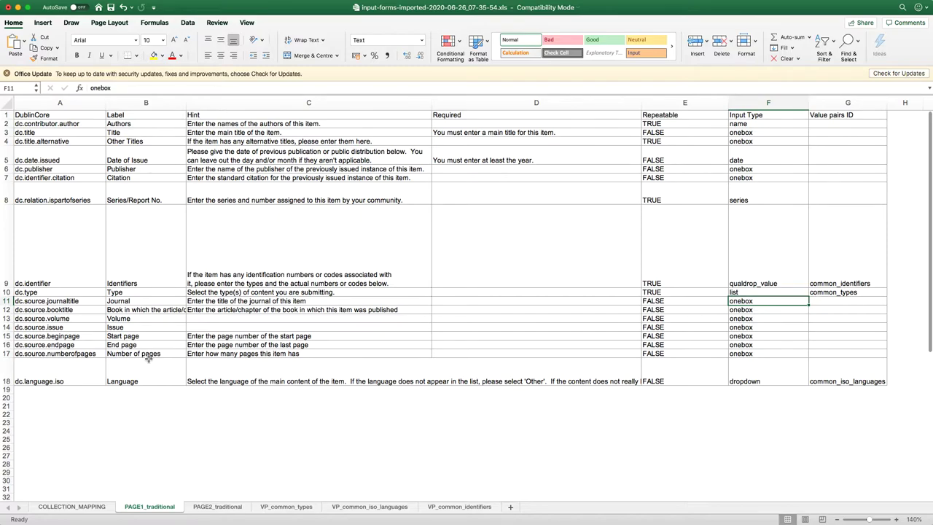
key("Left")
key("Left")
key("Left")
key("Left")
key("Left")
key("Right")
key("Right")
key("Right")
key("Right")
key("Right")
key("Right")
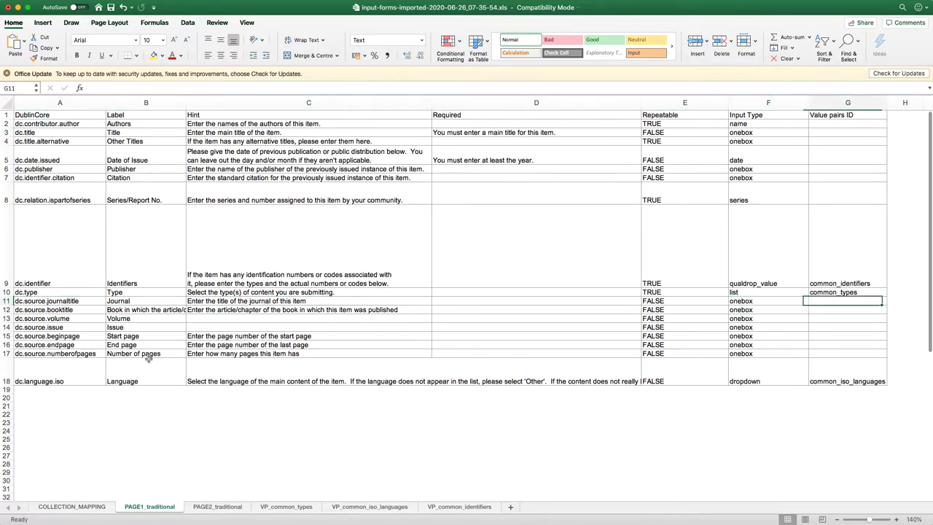
key("Left")
key("Left")
key("Left")
key("Left")
key("Left")
key("Left")
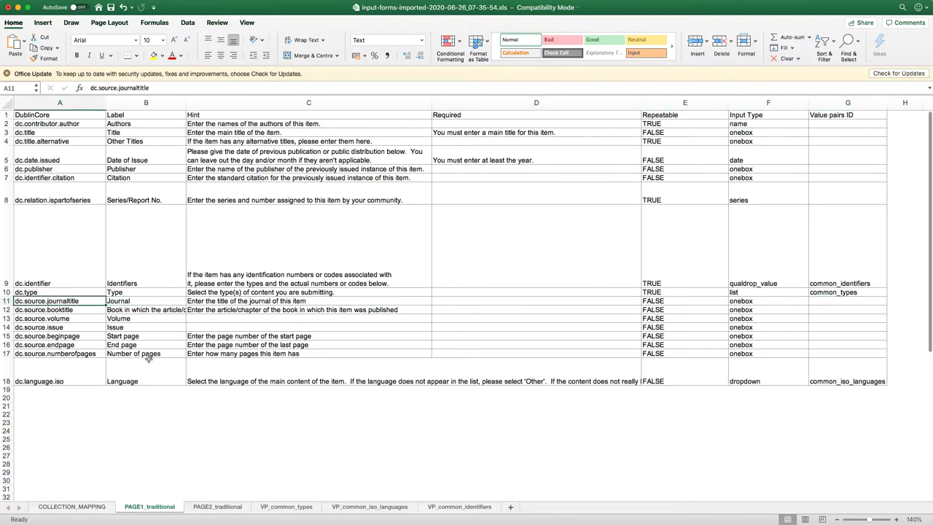
key("Right")
key("Right")
key("Right")
key("Right")
key("Right")
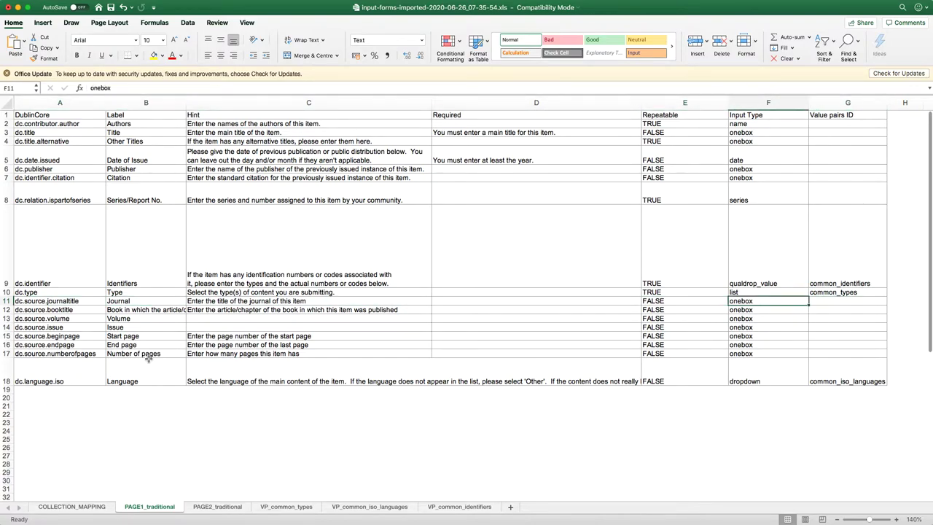
left_click(218, 507)
left_click(156, 507)
left_click(152, 324)
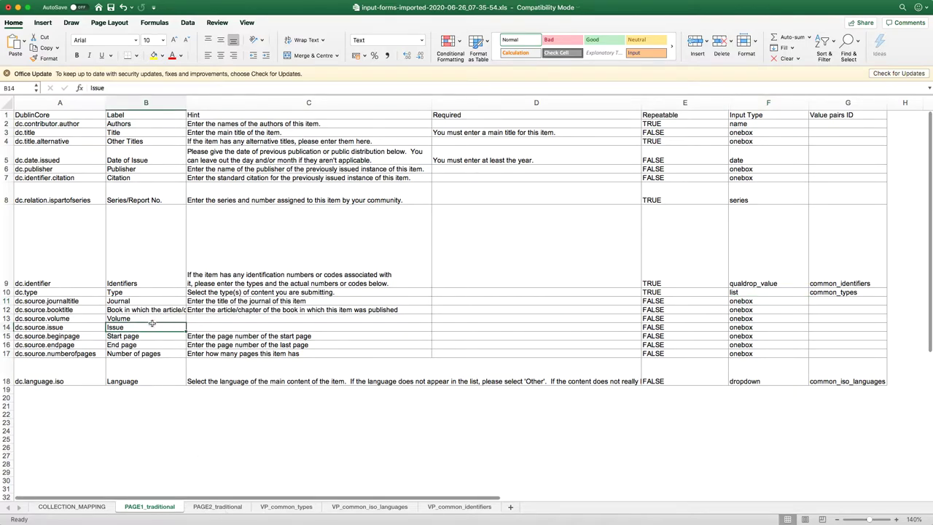
left_click(164, 391)
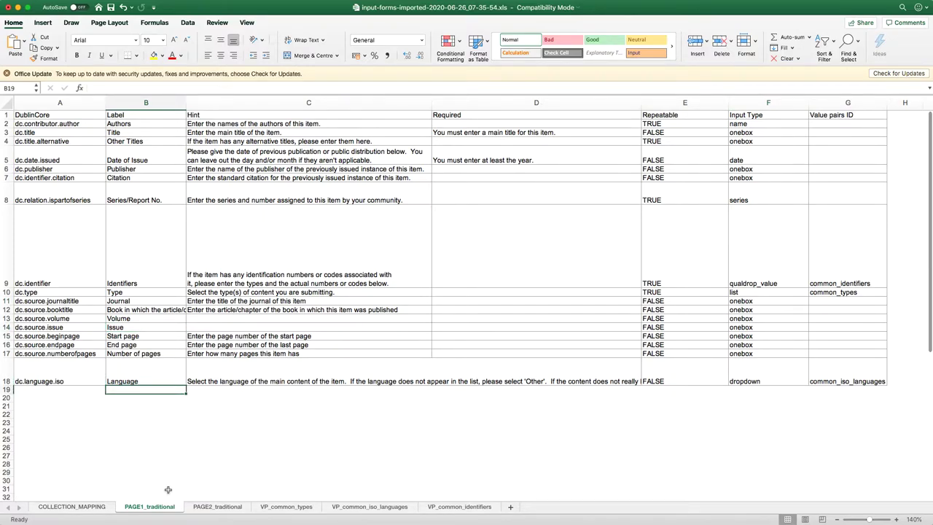
Rename the PAGE2_traditional sheet to PAGE3_traditional
left_click(212, 507)
right_click(211, 507)
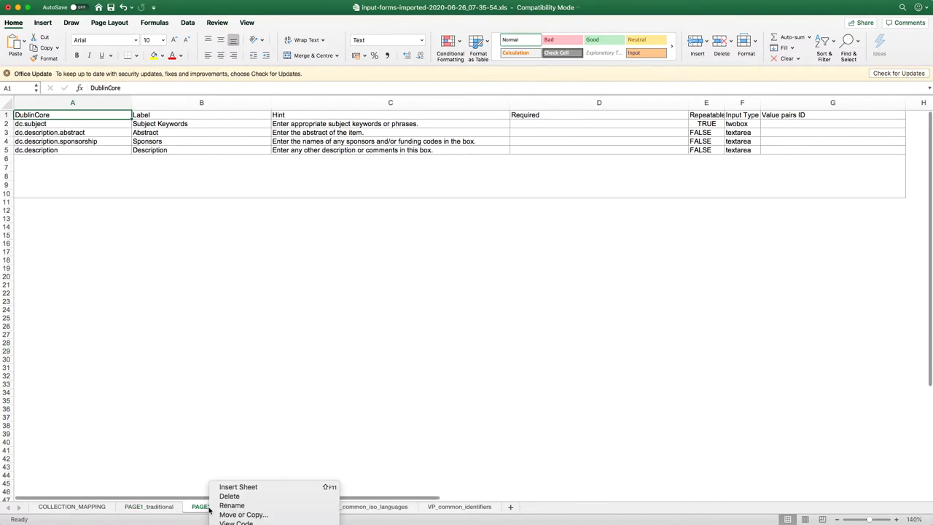
left_click(231, 506)
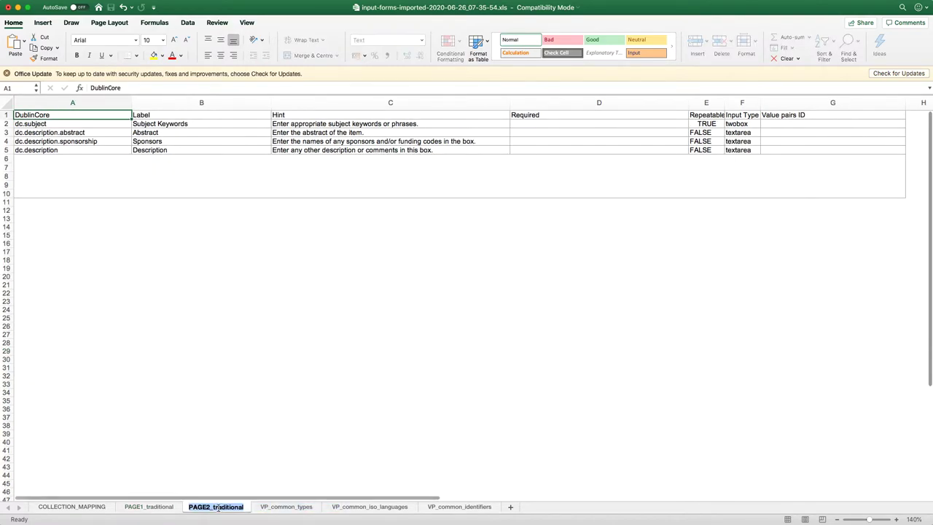
left_click(213, 508)
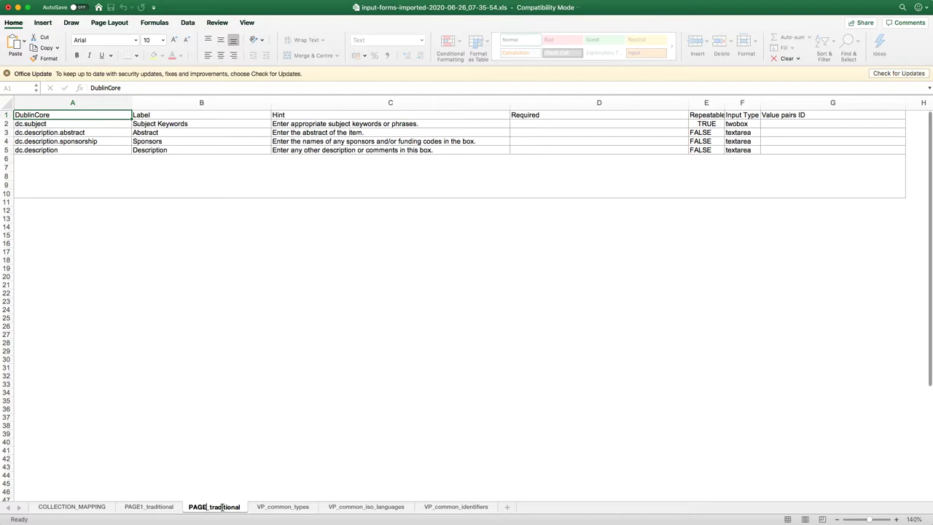
key("BackSpace")
type("3")
key("Return")
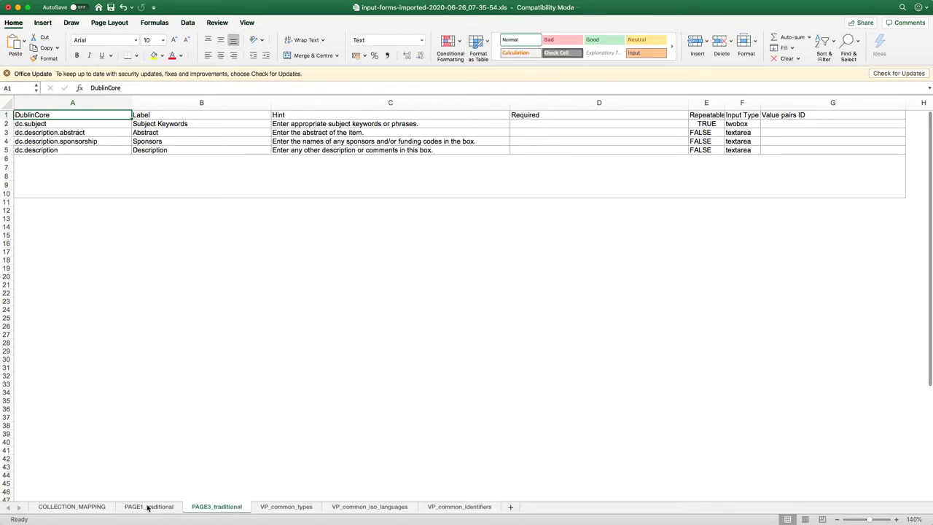
Rename the PAGE1_traditional sheet to PAGE2_traditional
left_click(146, 509)
right_click(146, 508)
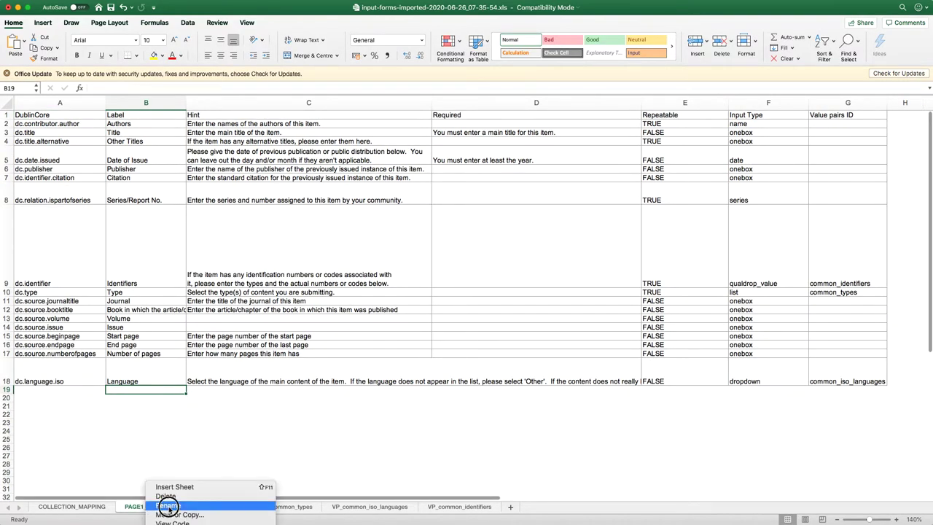
left_click(166, 505)
left_click(144, 507)
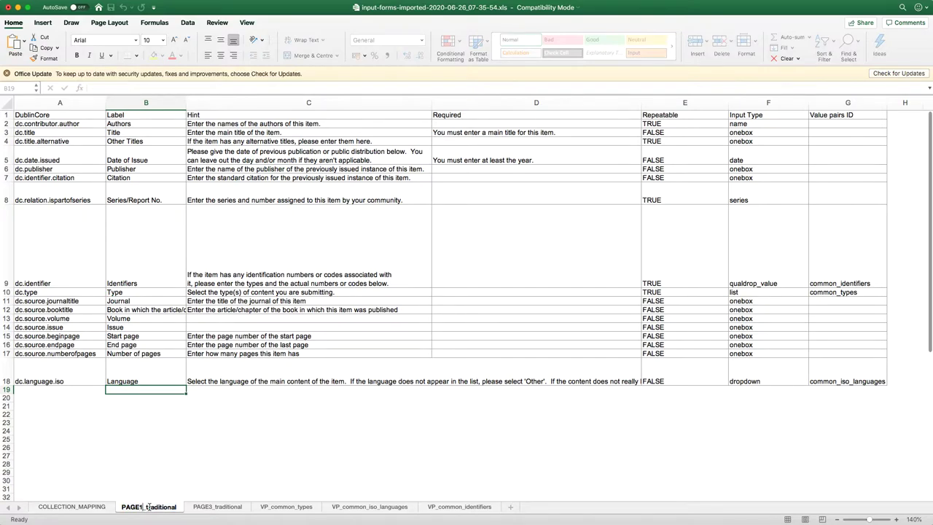
key("BackSpace")
type("2")
key("Return")
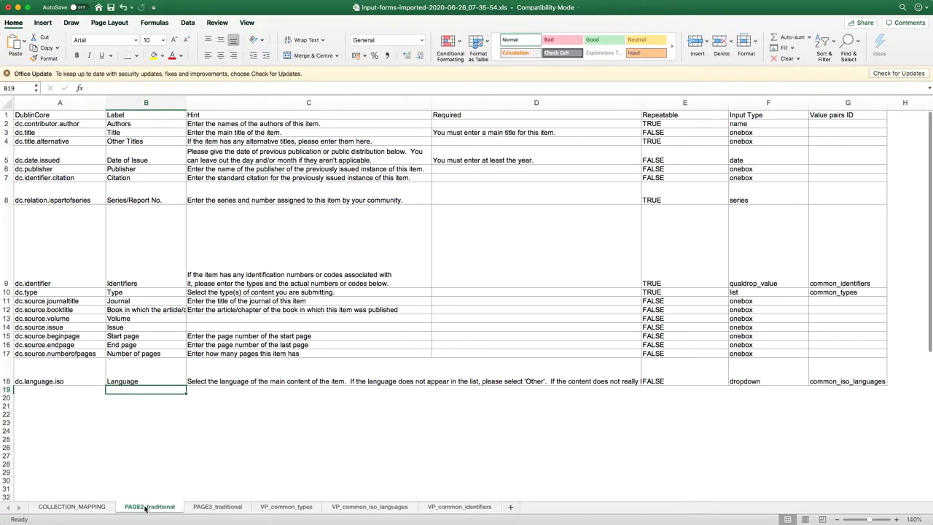
Copy the PAGE2_traditional sheet and place the copy right after COLLECTION_MAPPING
right_click(145, 508)
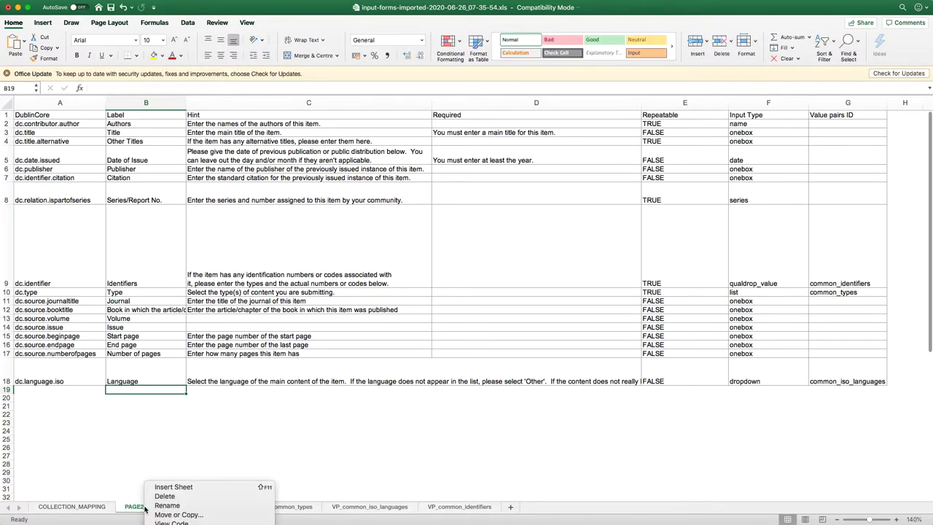
left_click(192, 515)
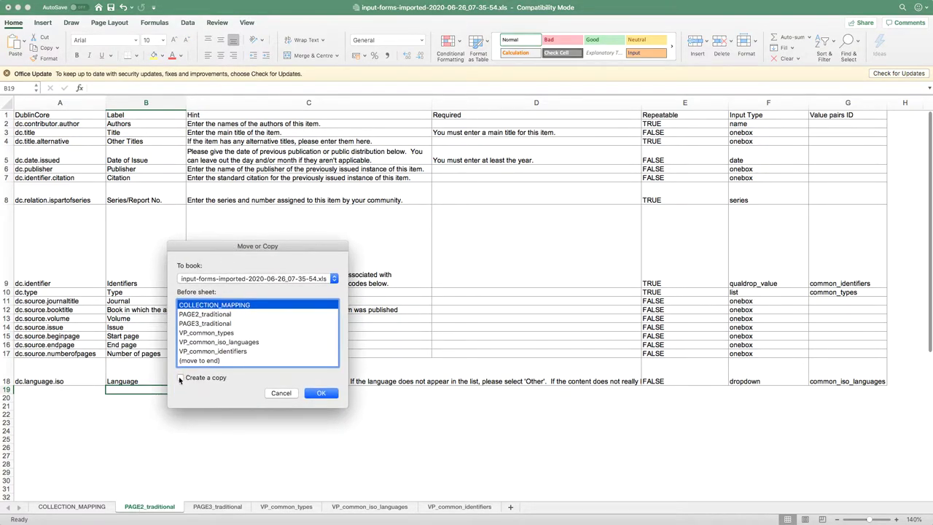
left_click(321, 395)
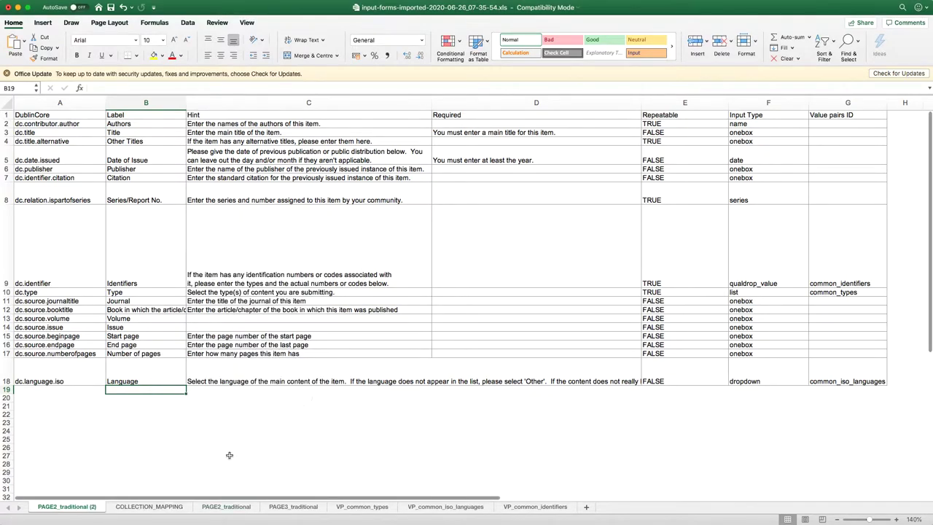
left_click_drag(74, 508, 196, 508)
Rename the copied sheet to PAGE1_traditional
right_click(164, 511)
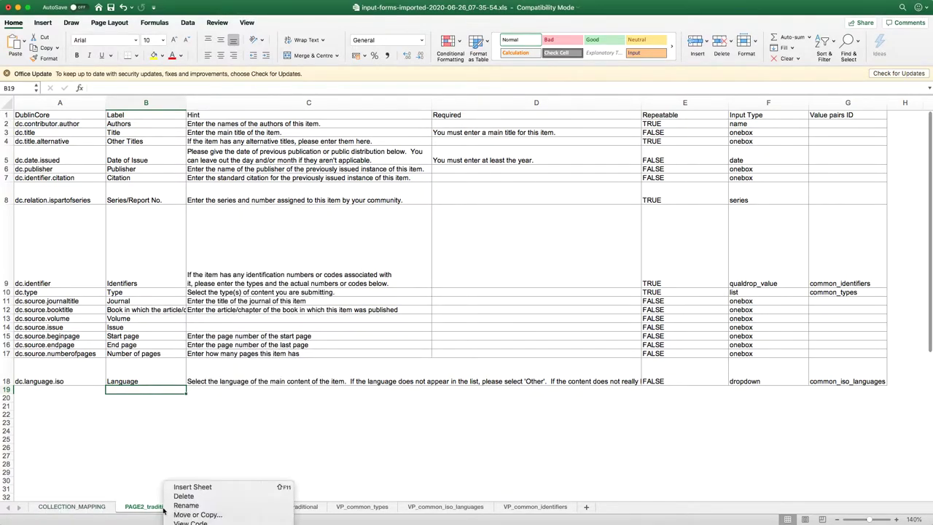
left_click(195, 508)
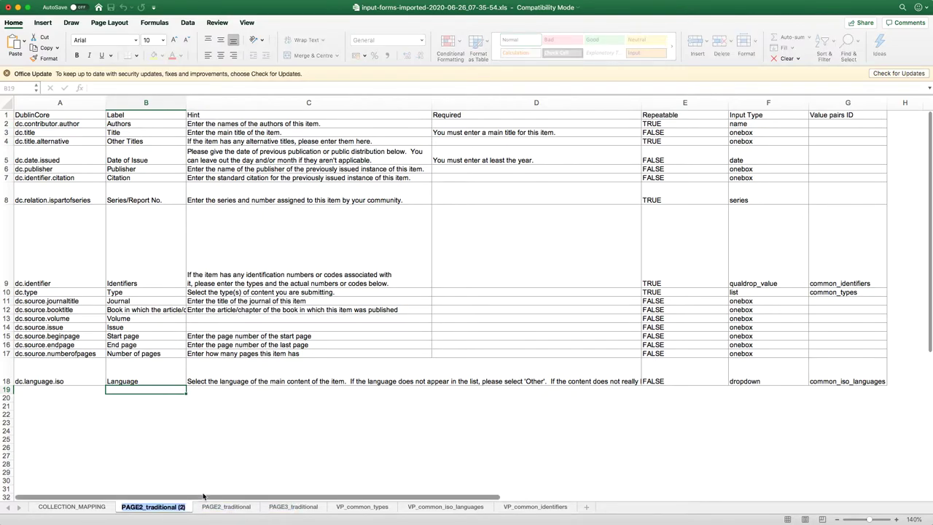
key("Right")
key("BackSpace")
key("BackSpace")
key("BackSpace")
key("BackSpace")
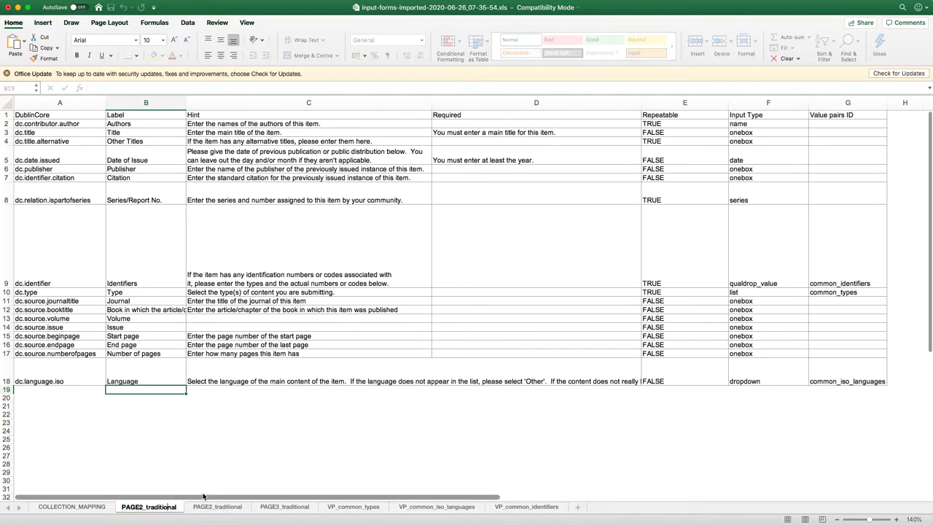
key("Left")
key("Left")
key("Left")
key("Left")
key("Left")
key("Left")
key("Left")
key("Left")
key("Left")
key("Left")
key("Left")
key("Left")
key("BackSpace")
type("1")
key("Return")
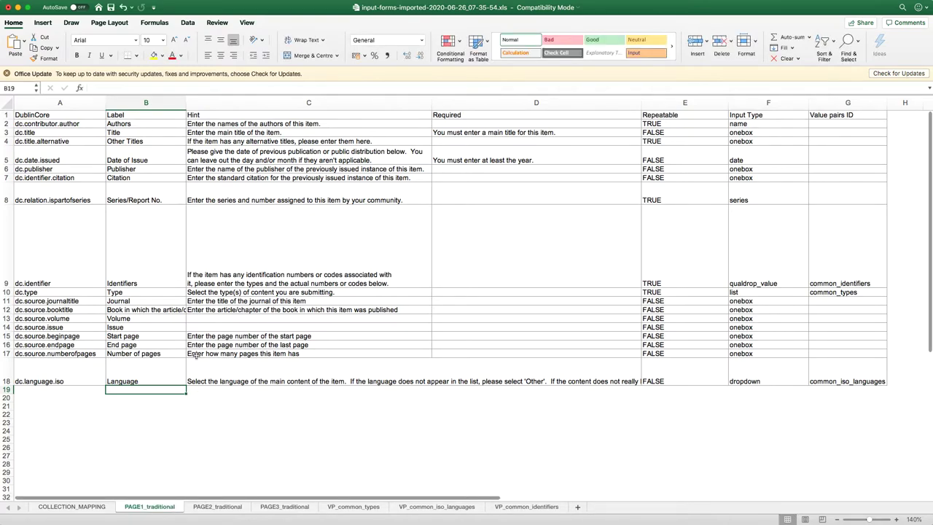
left_click(5, 279)
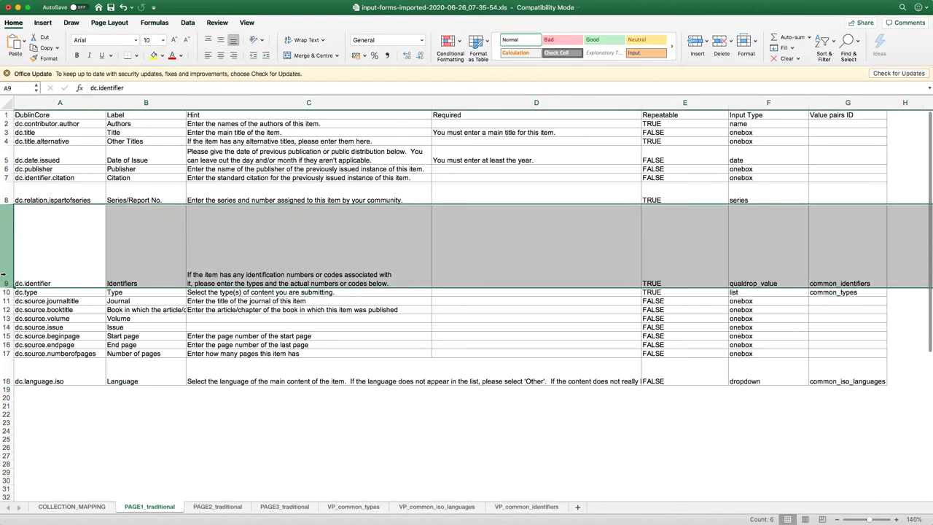
Delete rows 2–9, then rows 3–10, leaving only the header and the dc.type row
left_click(6, 124, "shift")
right_click(8, 124)
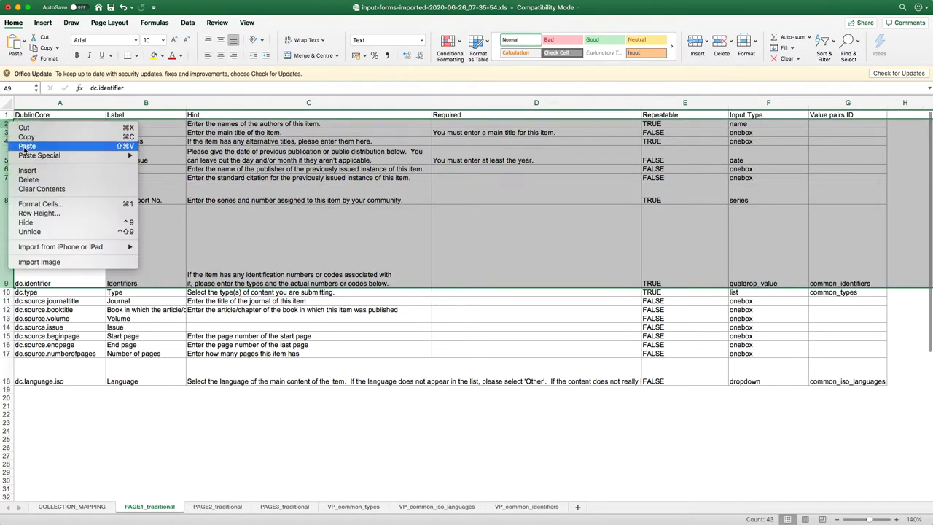
left_click(33, 179)
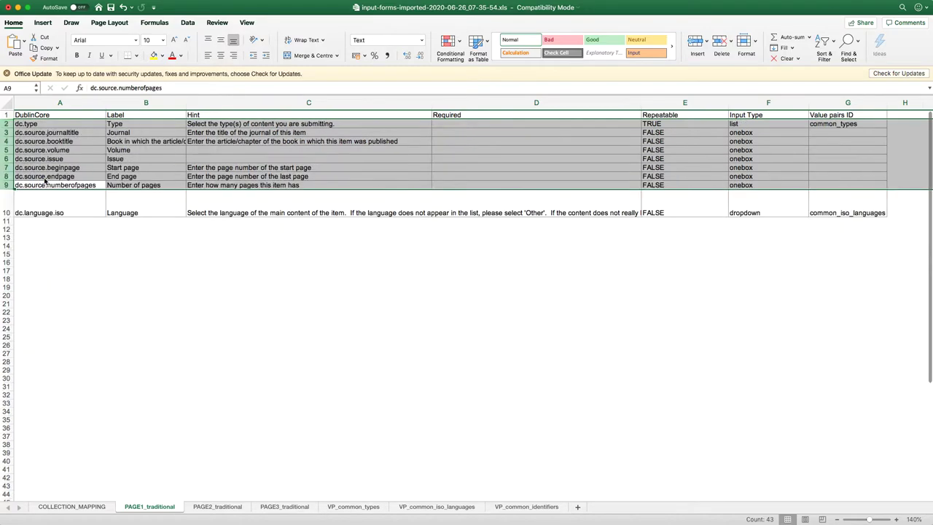
left_click(5, 132)
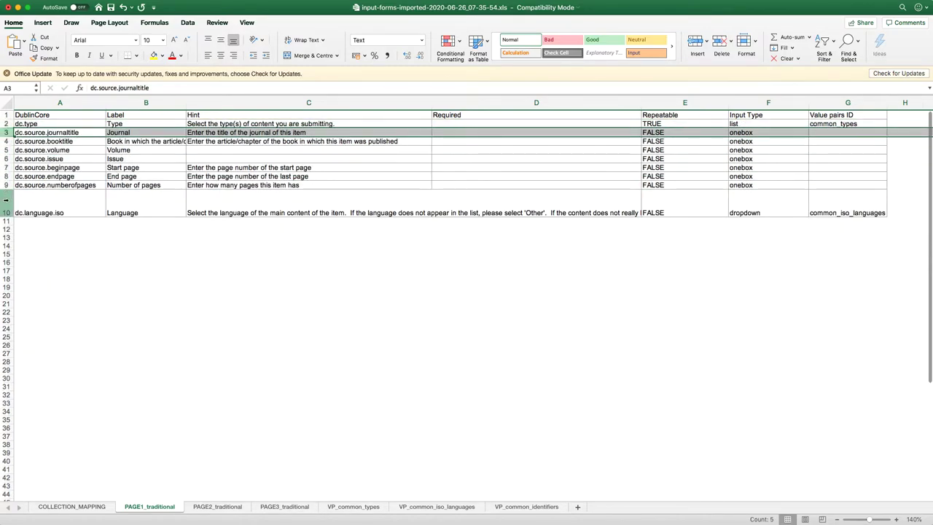
left_click(6, 203, "shift")
right_click(5, 203)
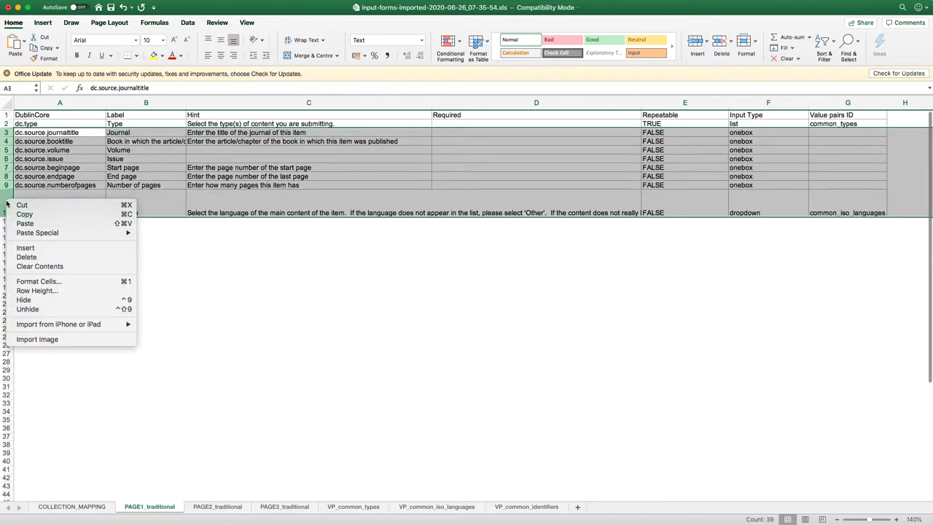
left_click(43, 259)
left_click(138, 214)
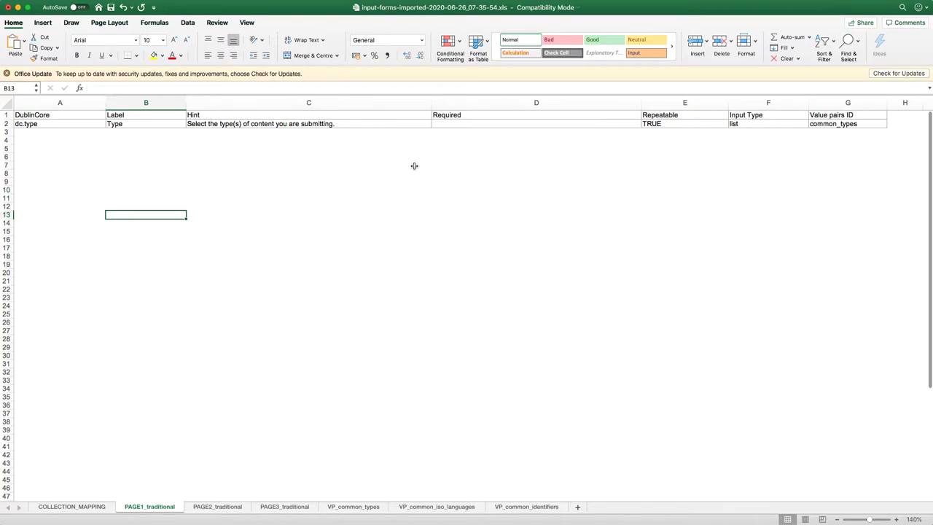
left_click(666, 123)
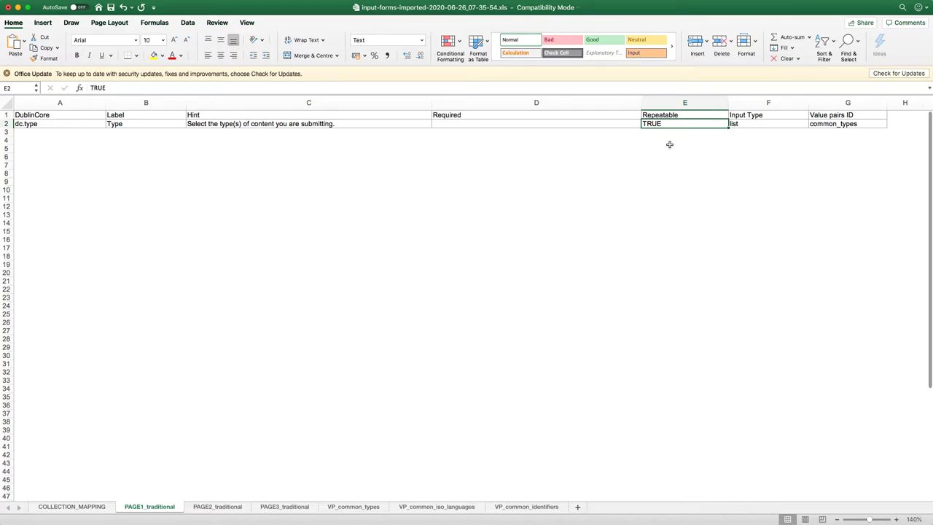
key("Left")
key("Left")
key("Left")
key("Left")
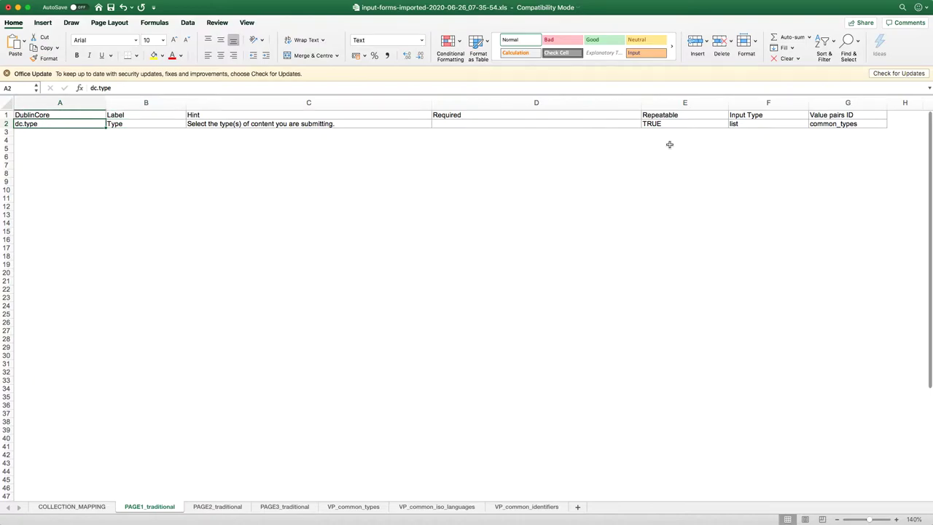
Change dc.type's Repeatable value in E2 from TRUE to FALSE
key("Right")
key("Right")
key("Right")
key("Right")
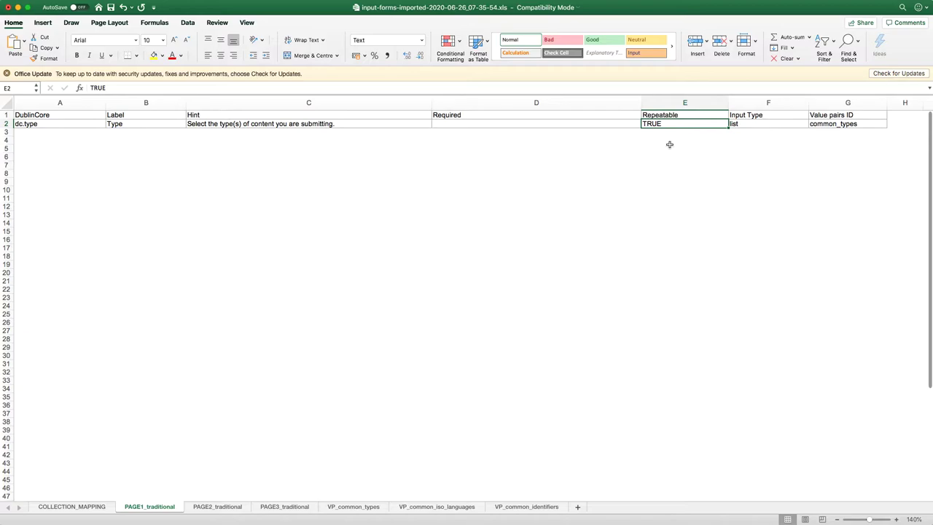
key("Left")
key("Left")
key("Left")
key("Left")
key("Right")
key("Right")
key("Right")
key("Right")
type("FALSE")
key("Return")
key("Up")
key("Left")
key("Left")
key("Right")
key("Right")
key("Right")
key("Right")
key("Left")
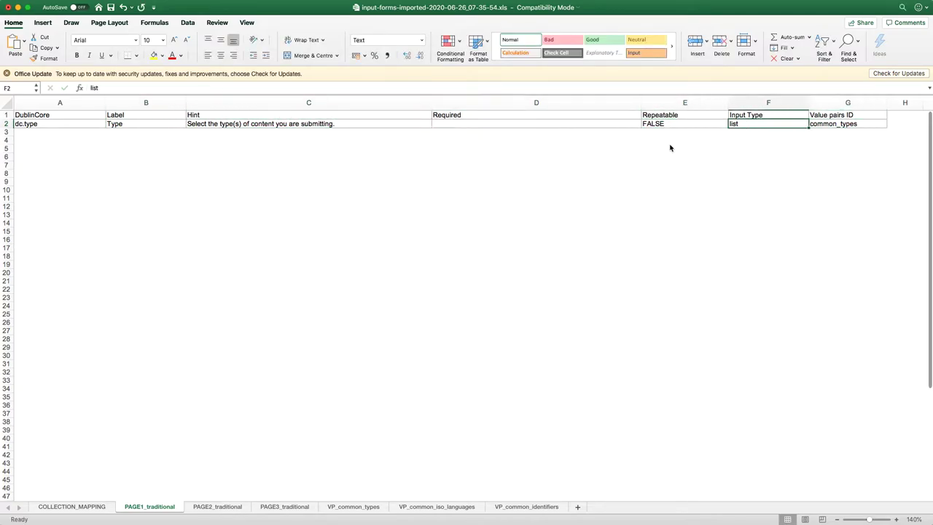
key("Left")
key("Left")
key("Right")
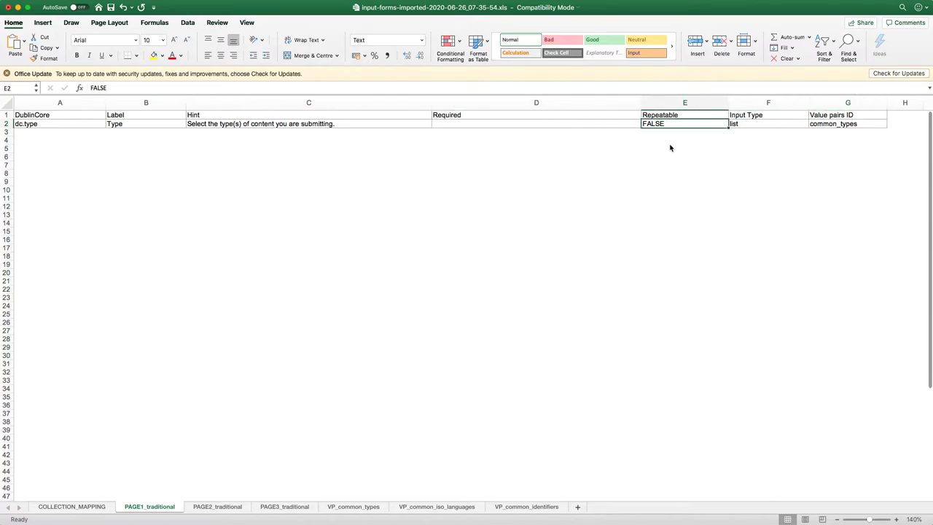
key("Up")
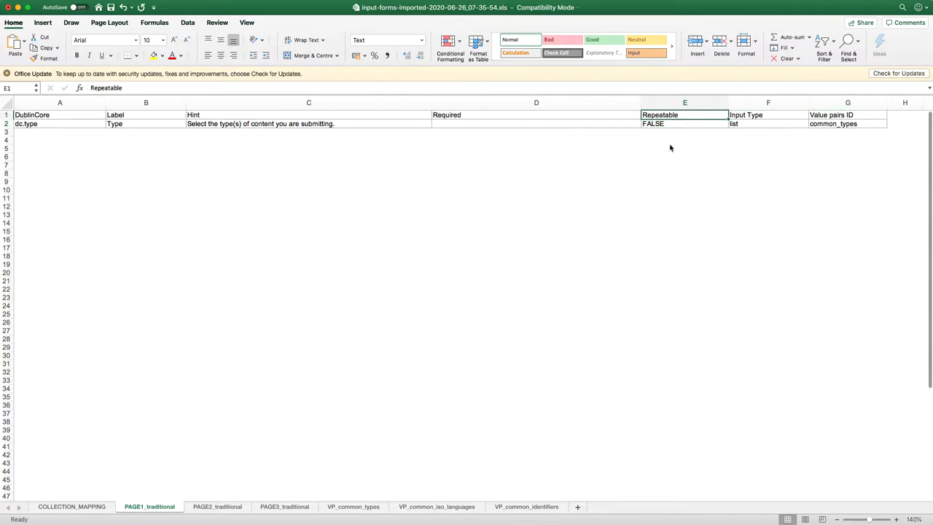
key("Down")
key("Right")
key("Right")
key("Left")
key("Left")
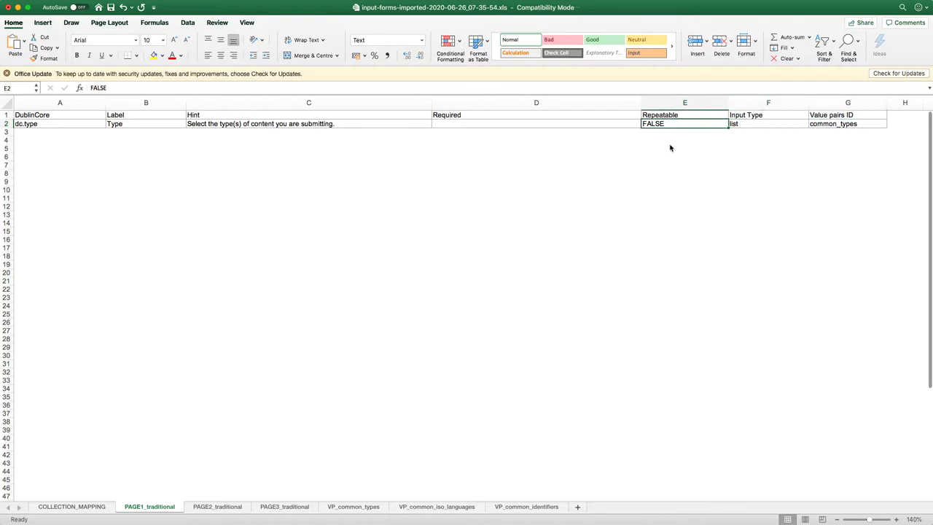
key("Left")
key("Right")
key("Left")
key("Left")
key("Left")
key("Left")
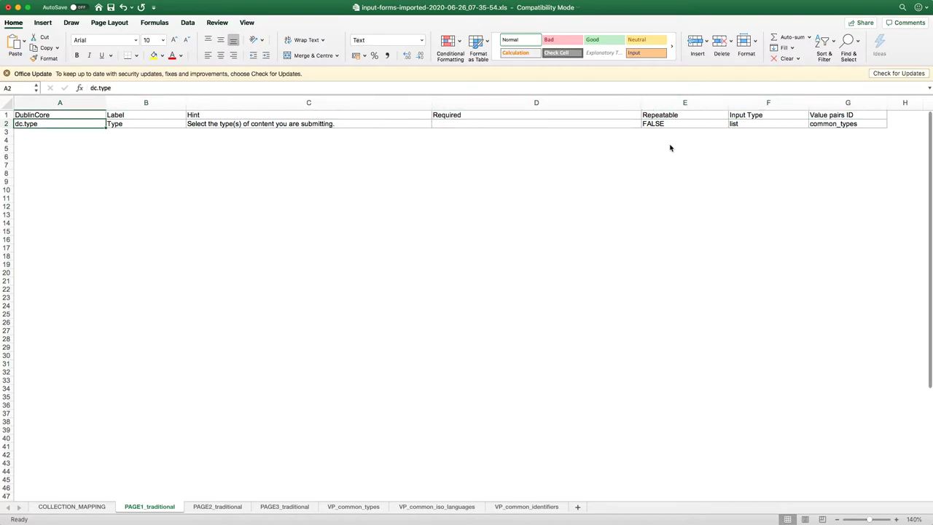
key("Right")
key("Right")
key("Right")
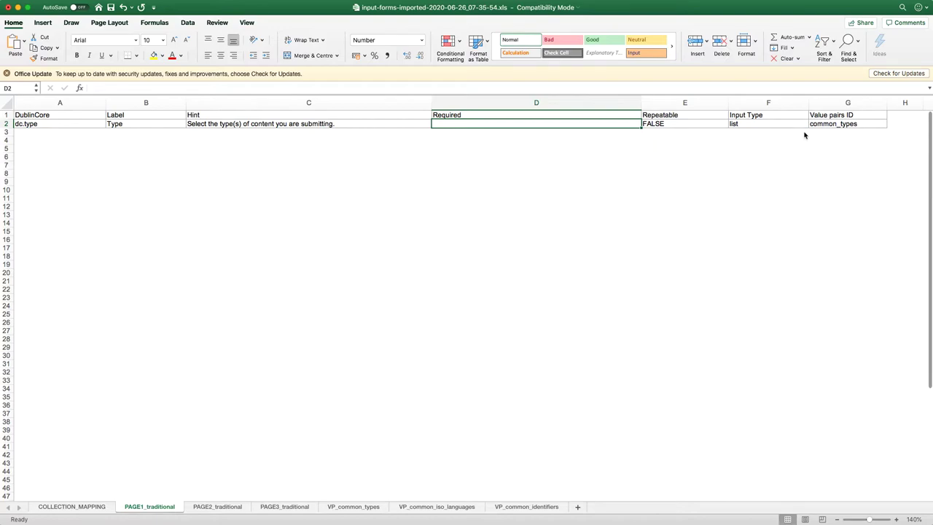
left_click(826, 125)
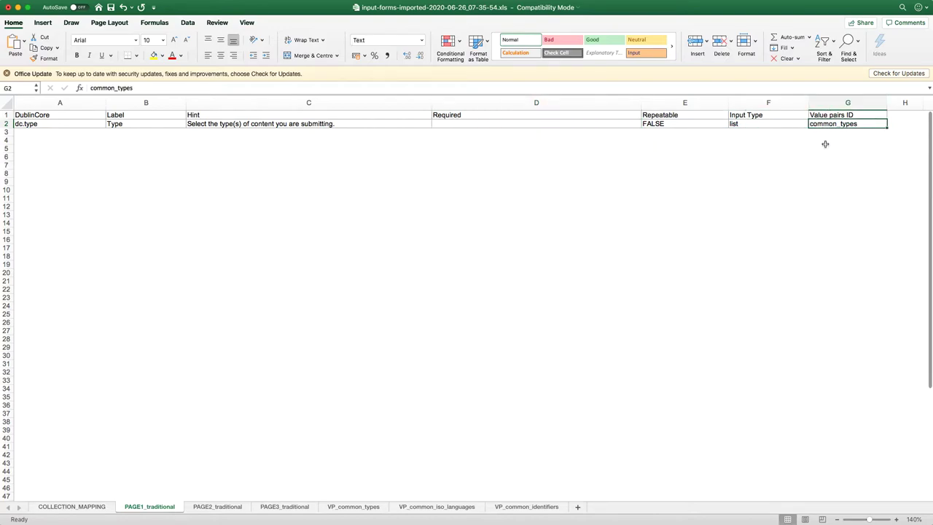
left_click(768, 124)
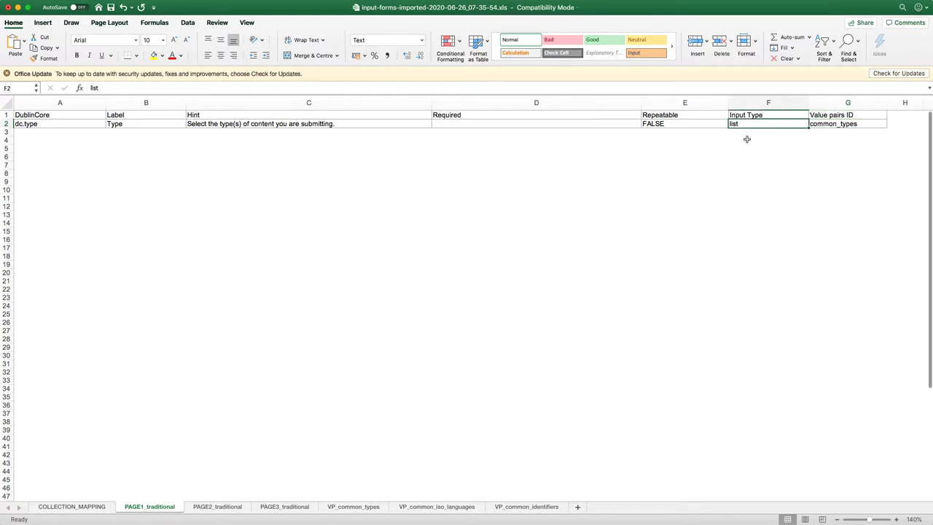
key("Right")
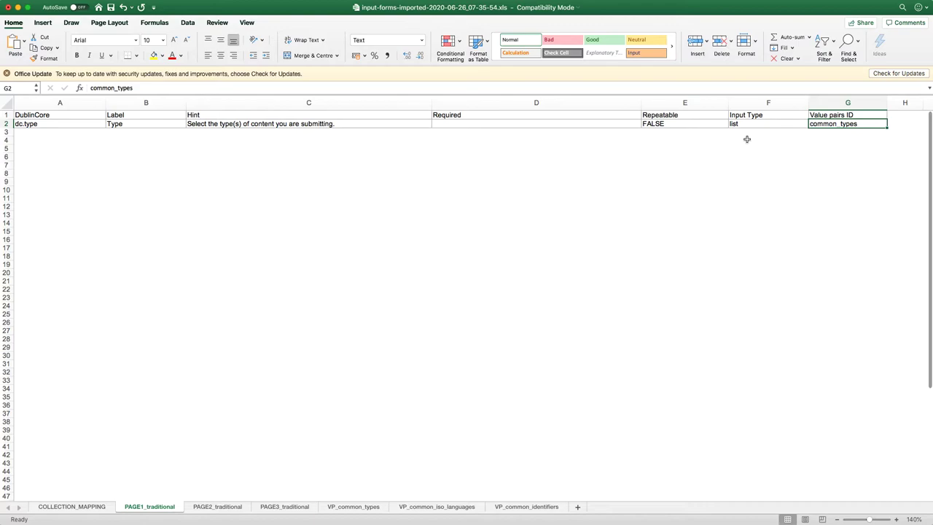
key("Up")
key("Down")
key("Up")
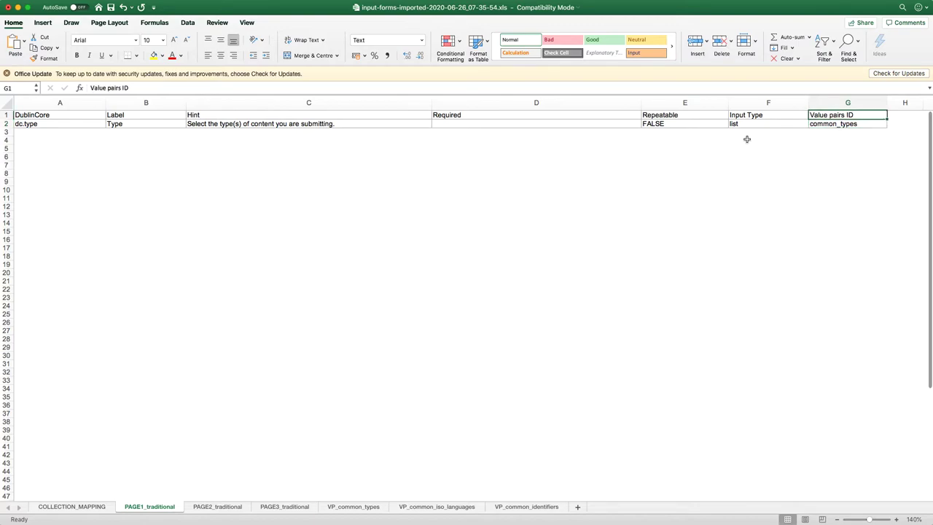
key("Down")
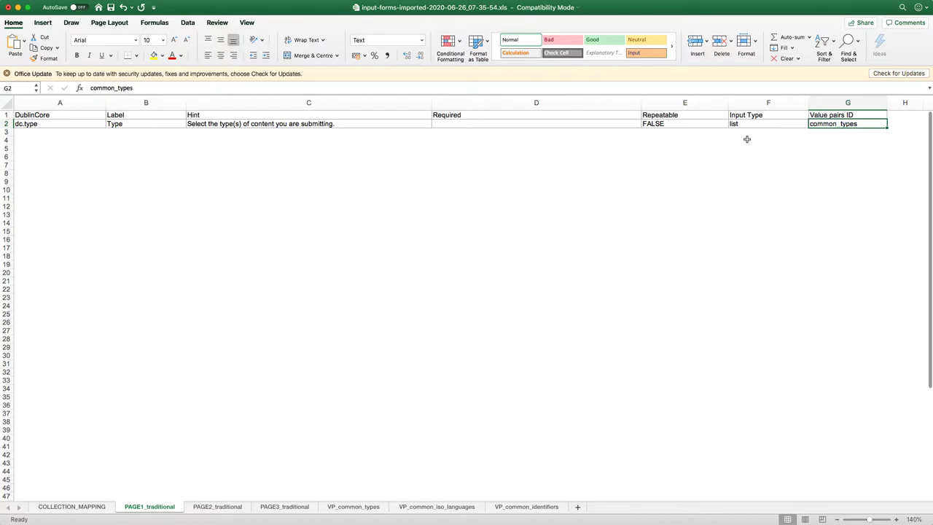
key("Up")
key("Down")
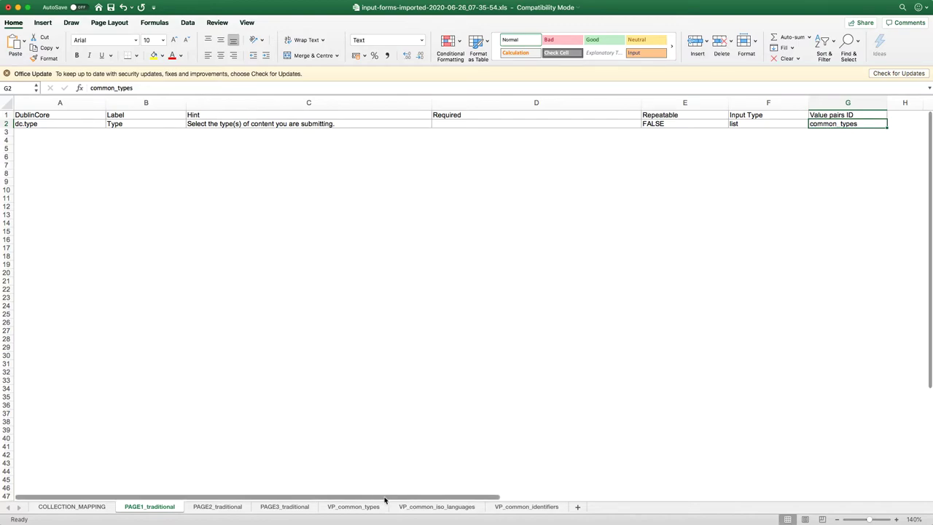
Switch to VP_common_types, zoom in to 170%, and widen column A
left_click(338, 510)
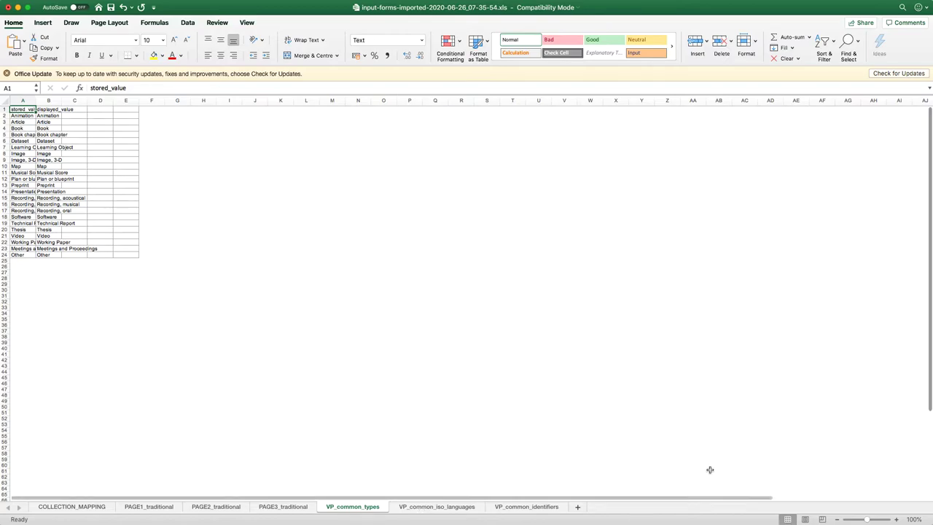
left_click(896, 520)
left_click(896, 521)
left_click(895, 520)
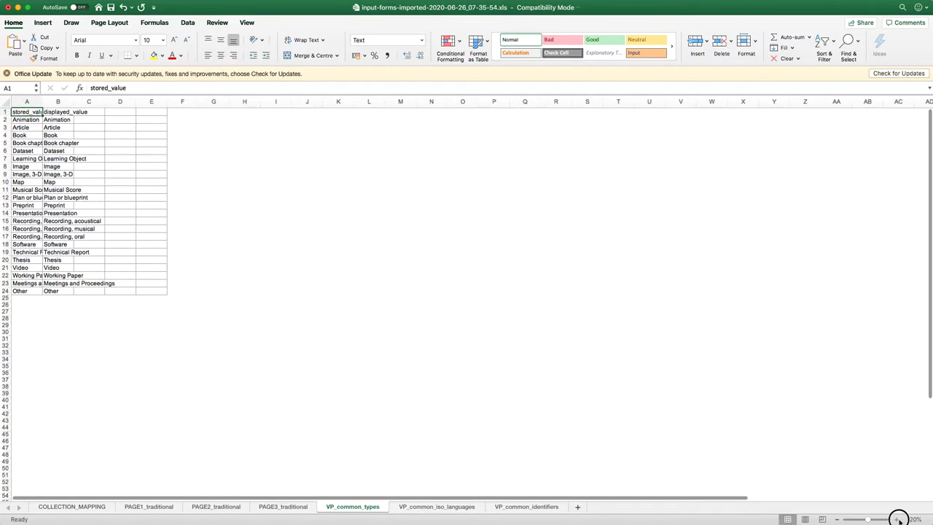
left_click(895, 520)
left_click(896, 520)
left_click(896, 521)
left_click(896, 521)
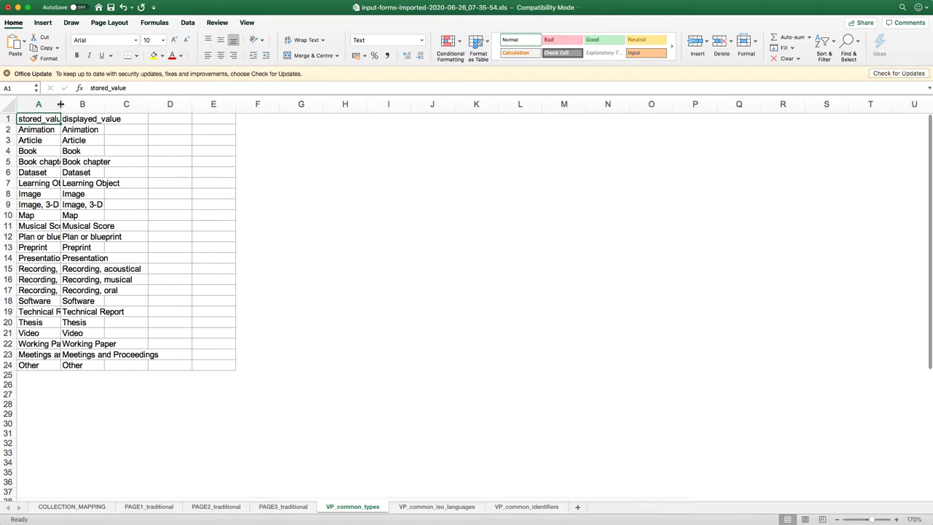
left_click_drag(60, 105, 131, 104)
Browse the type list down to Recording, acoustical and select its row
left_click(87, 159)
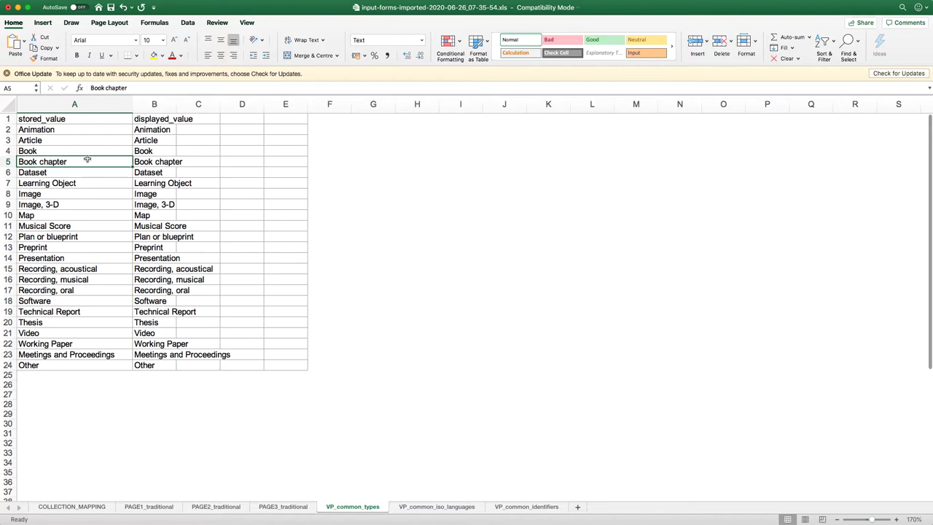
key("Down")
key("Down")
key("Down")
key("Down")
key("Down")
key("Down")
key("Down")
key("Down")
key("Down")
key("Down")
key("Down")
key("Down")
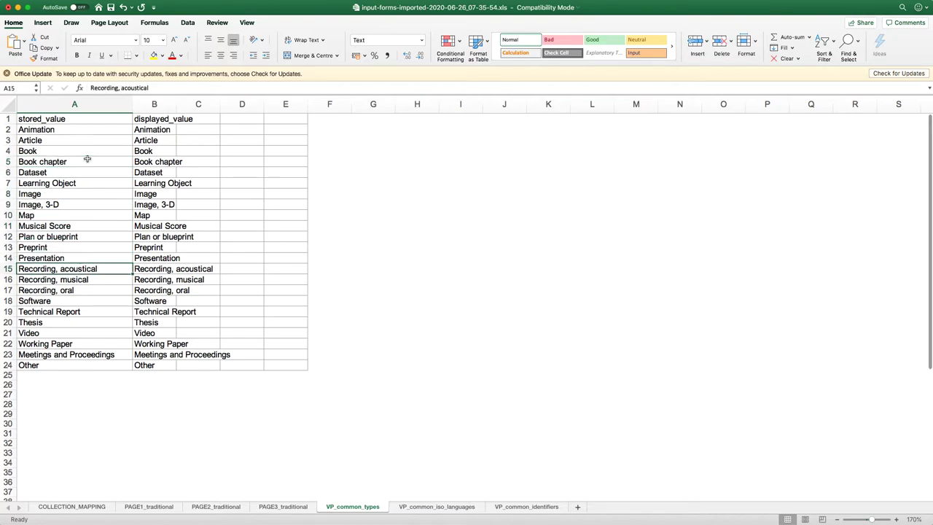
key("Up")
key("Up")
key("Up")
key("Up")
key("Up")
key("Up")
key("Up")
key("Up")
key("Up")
key("Down")
key("Down")
key("Down")
key("Down")
key("Down")
key("Down")
key("Down")
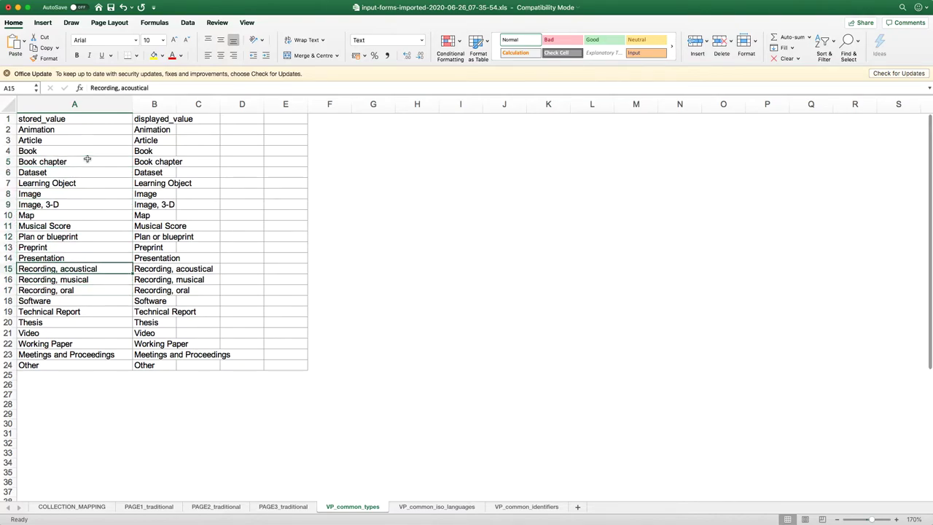
key("Down")
key("Up")
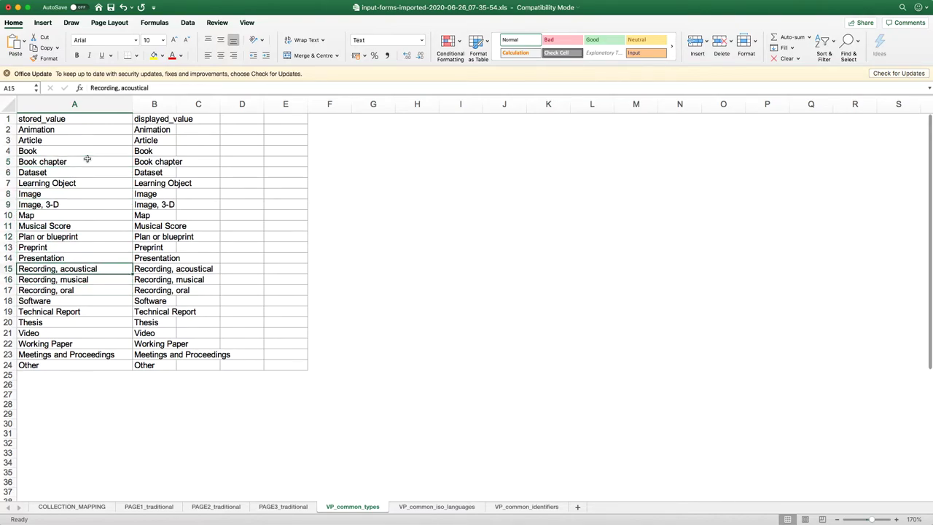
left_click(6, 269)
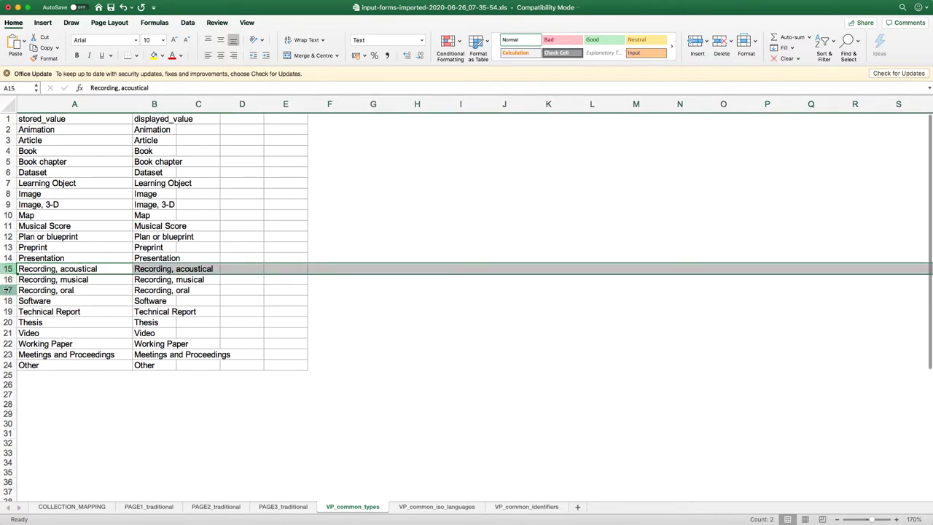
Delete the three Recording rows from the VP_common_types list
left_click(7, 291, "shift")
right_click(7, 290)
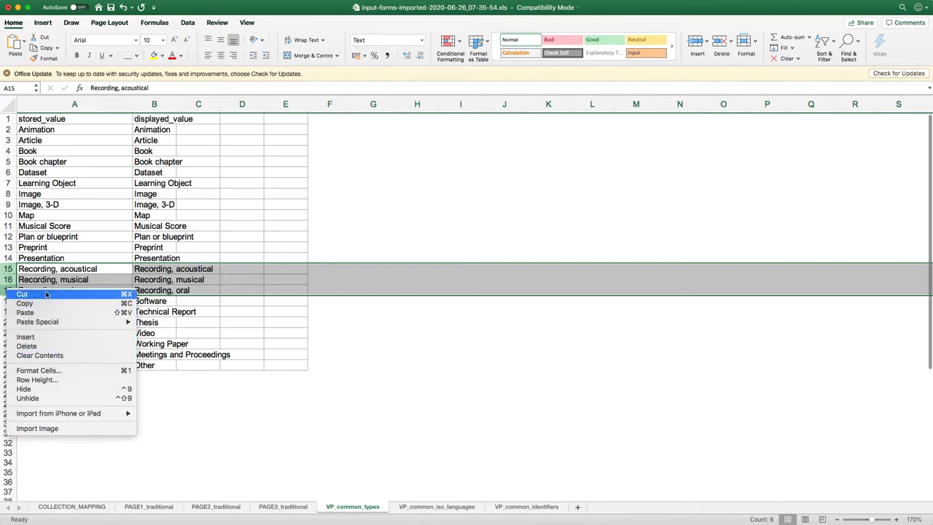
left_click(51, 346)
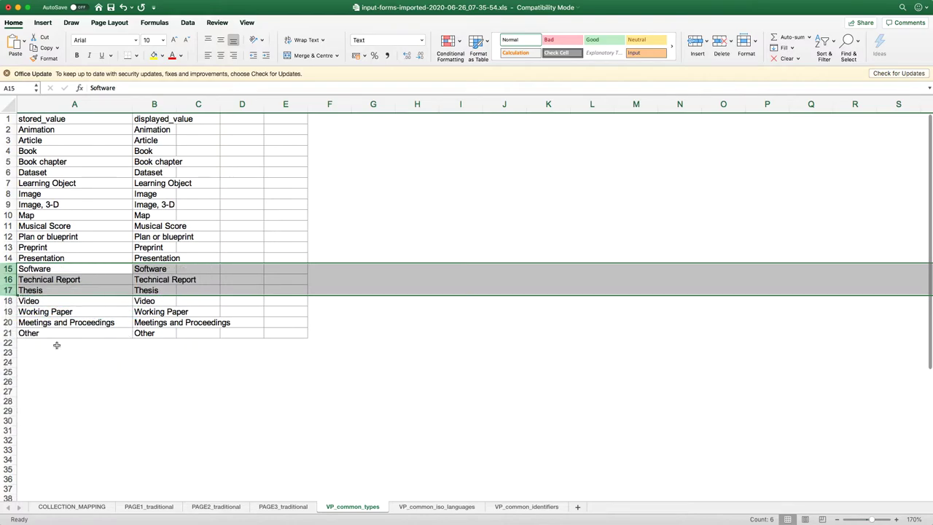
left_click(148, 208)
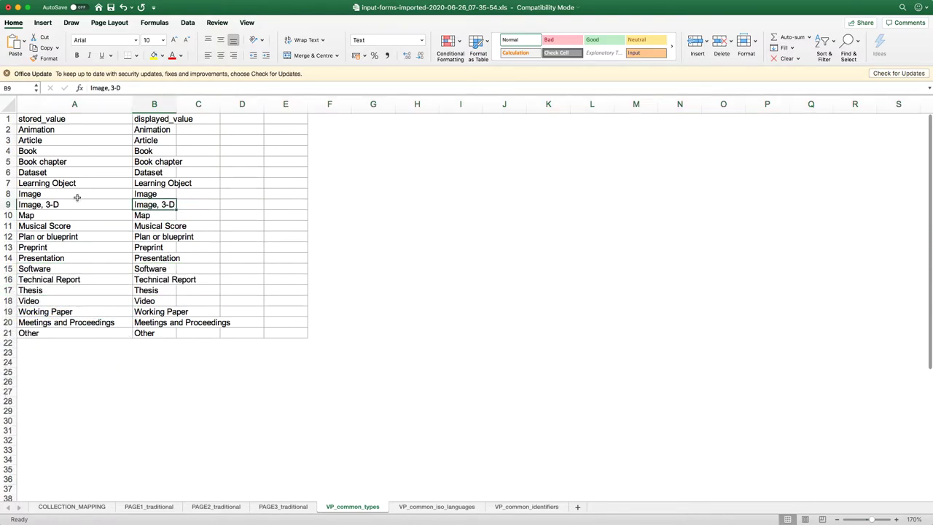
Widen column B so the displayed_value names show in full
left_click(7, 226)
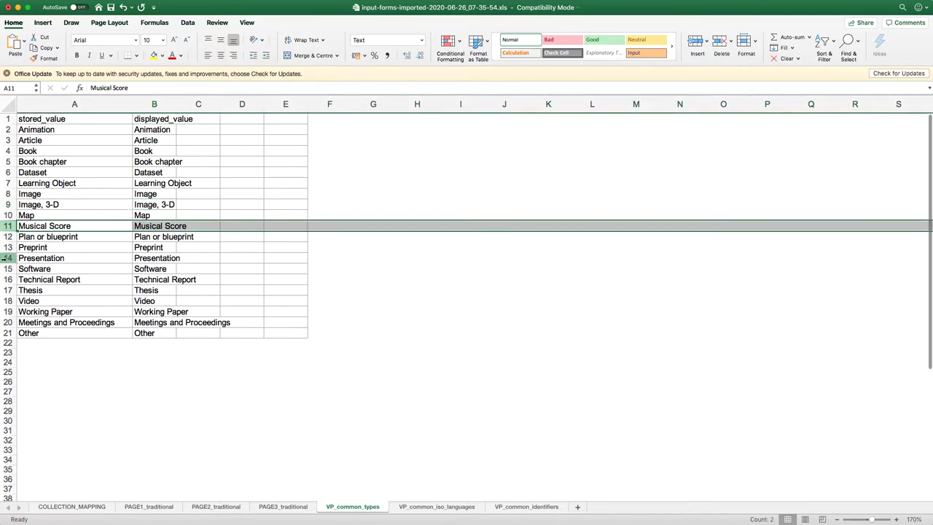
left_click(8, 269, "shift")
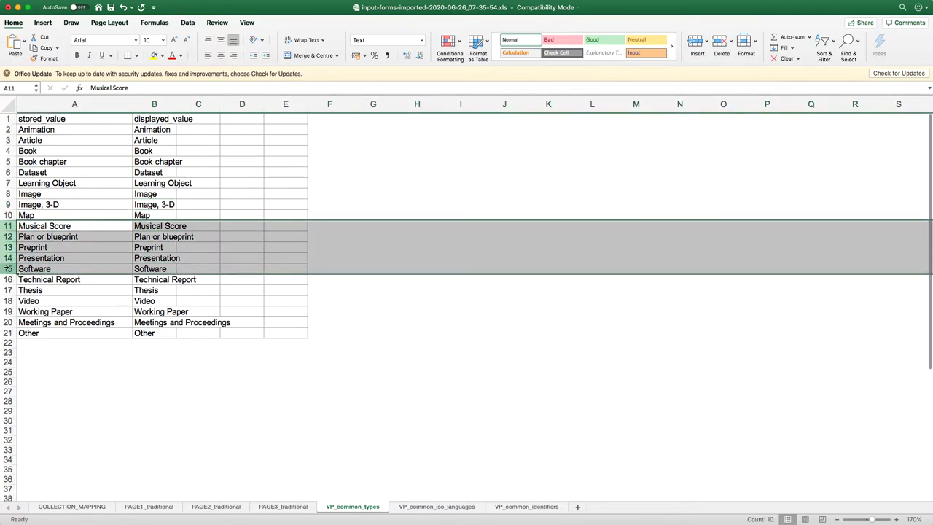
right_click(7, 268)
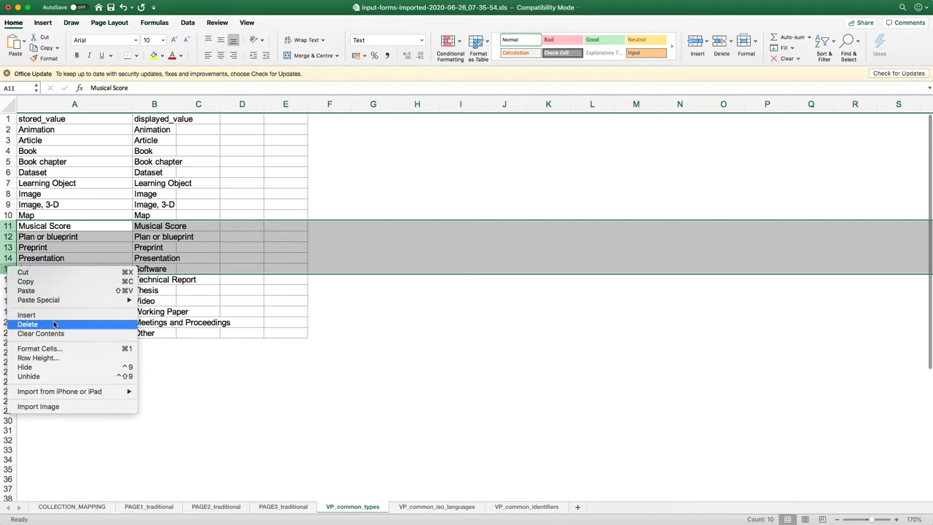
left_click(241, 379)
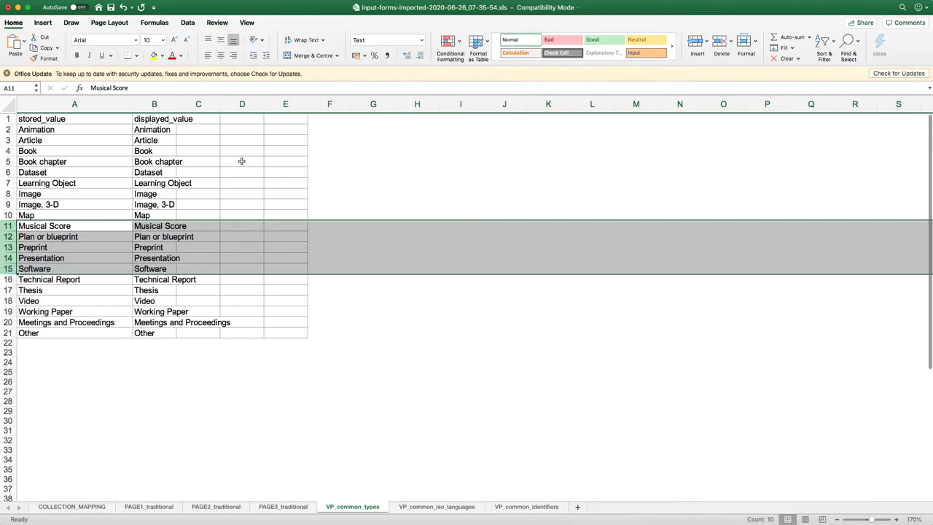
left_click_drag(176, 104, 234, 111)
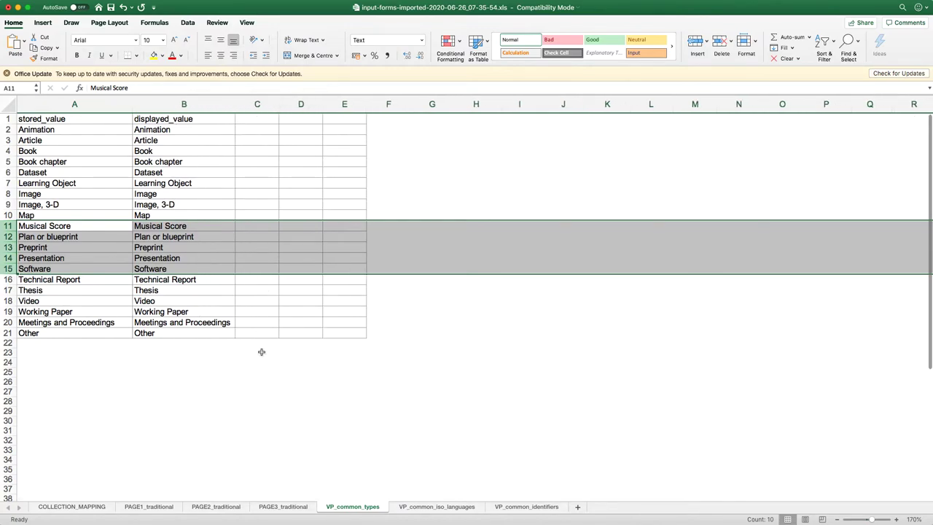
left_click(277, 320)
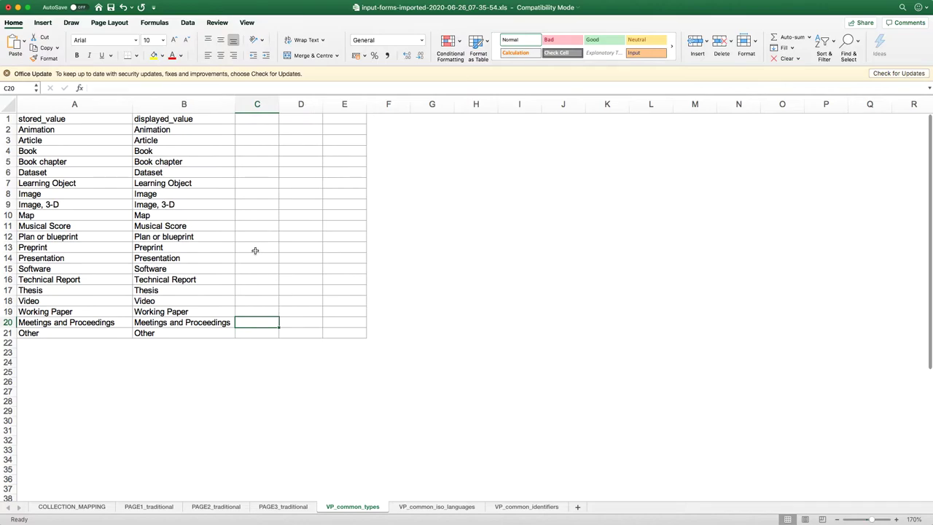
left_click(237, 281)
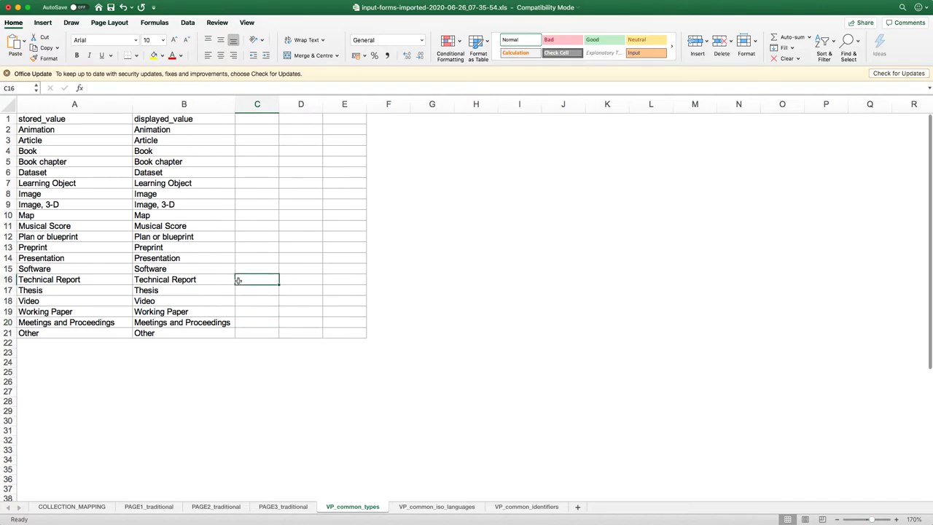
key("Left")
key("Left")
key("Down")
key("Right")
key("Right")
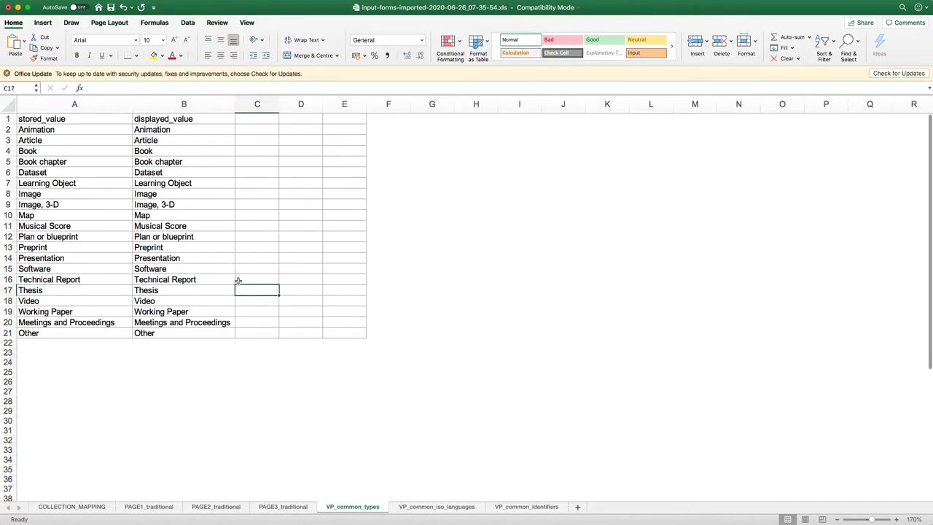
key("Up")
key("Left")
key("Left")
key("Right")
key("Right")
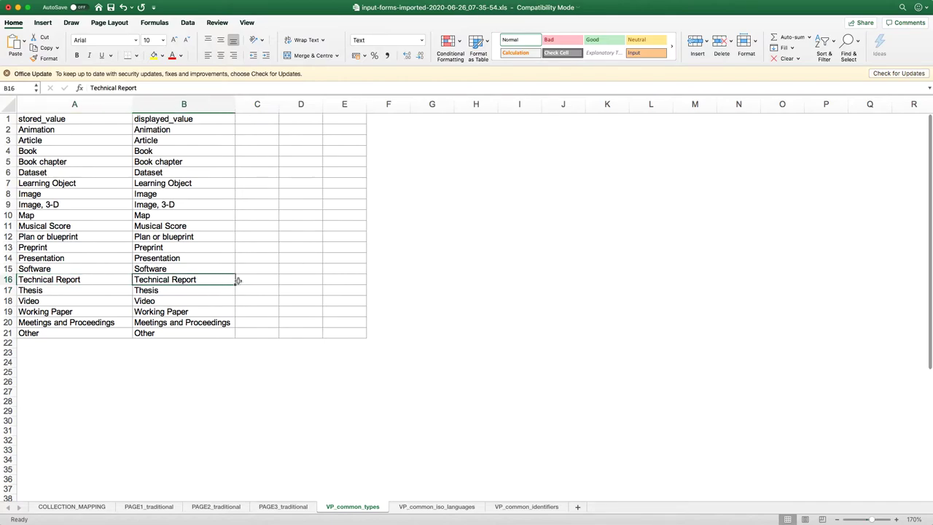
key("Left")
key("Left")
key("Right")
key("Right")
key("Left")
key("Left")
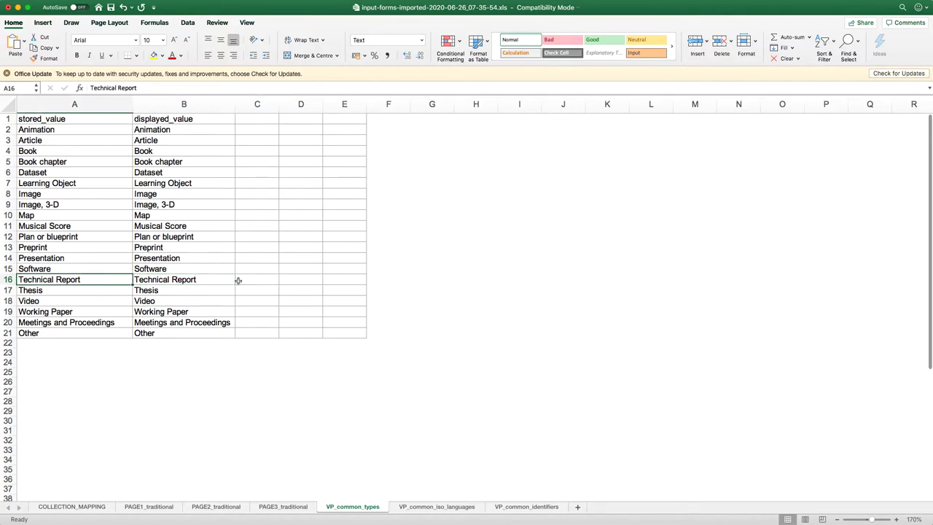
key("Right")
key("Up")
key("Up")
key("Up")
key("Up")
key("Up")
key("Up")
key("Up")
key("Left")
key("Down")
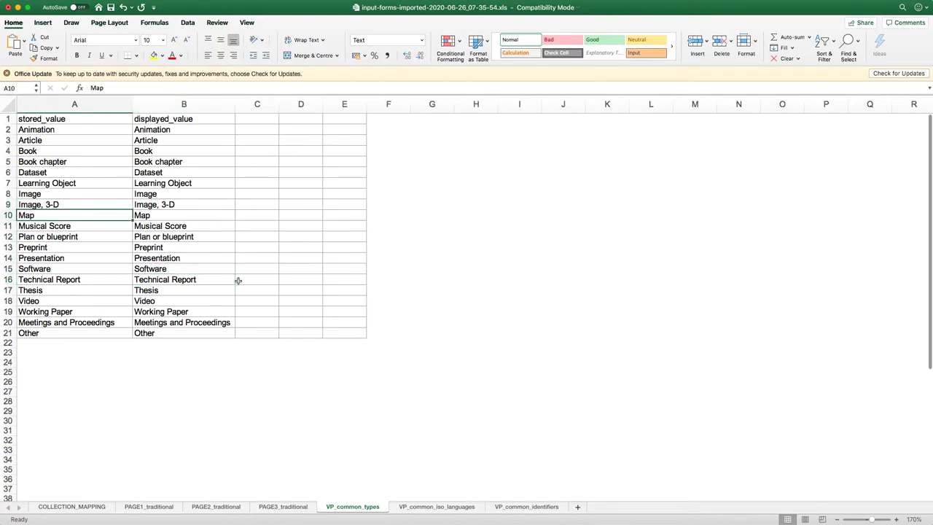
key("Right")
key("Down")
key("Down")
key("Down")
key("Down")
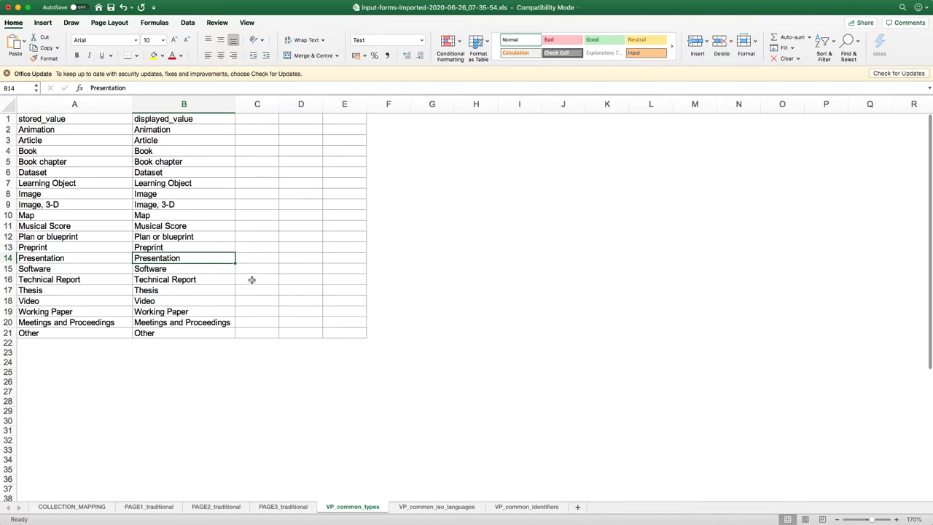
left_click(56, 142)
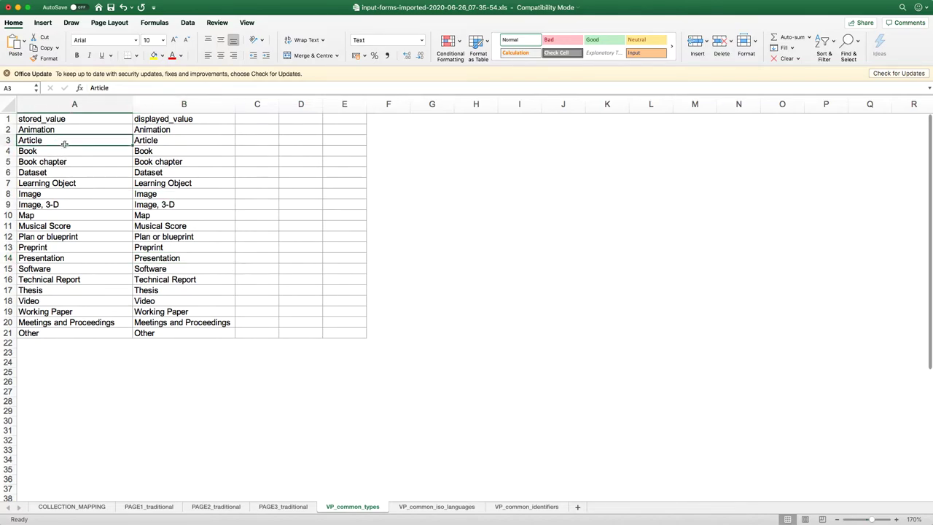
left_click(156, 140)
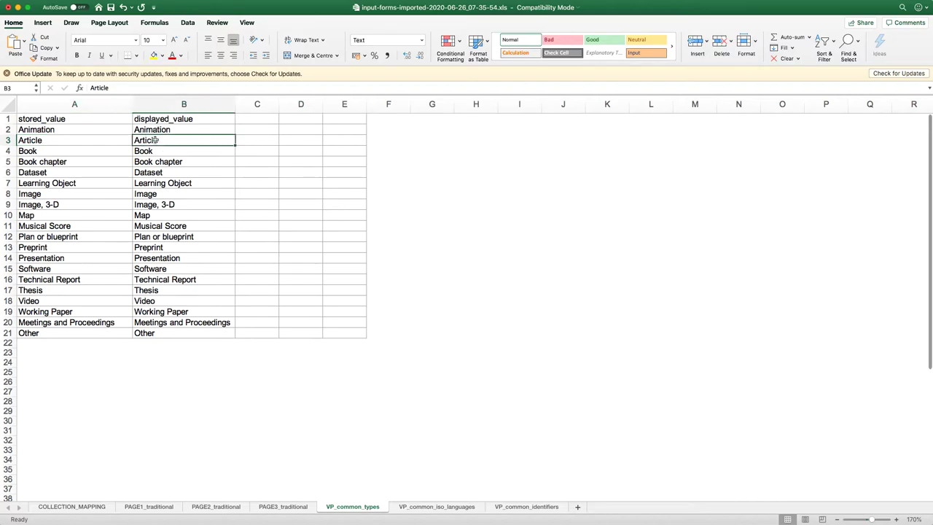
key("Left")
key("Right")
key("Left")
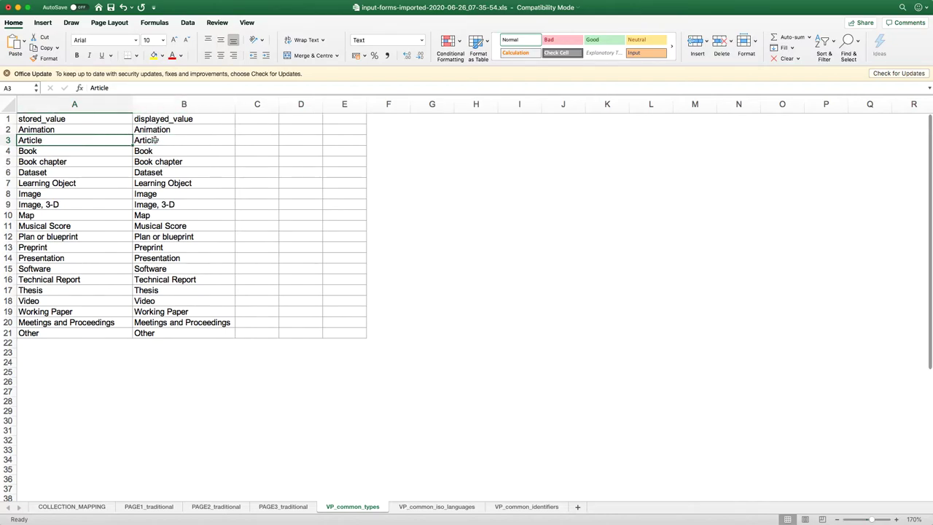
key("Right")
key("Left")
left_click(149, 507)
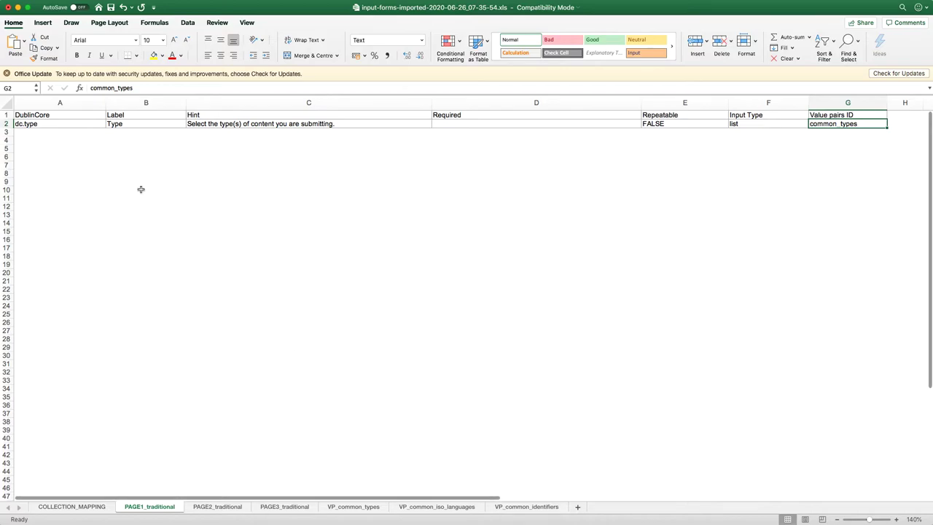
On PAGE2_traditional, delete the dc.type row 10 so dc.source.journaltitle moves up
left_click(217, 507)
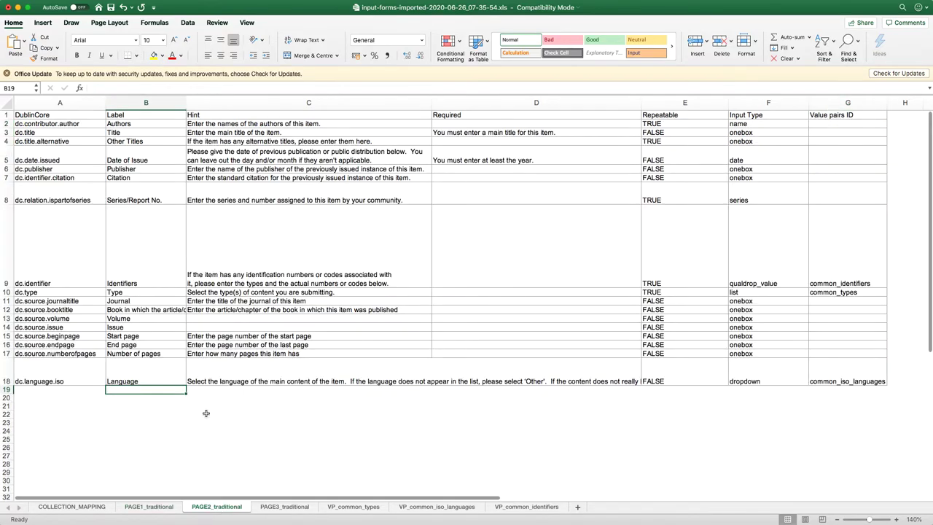
left_click(80, 292)
key("Right")
key("Right")
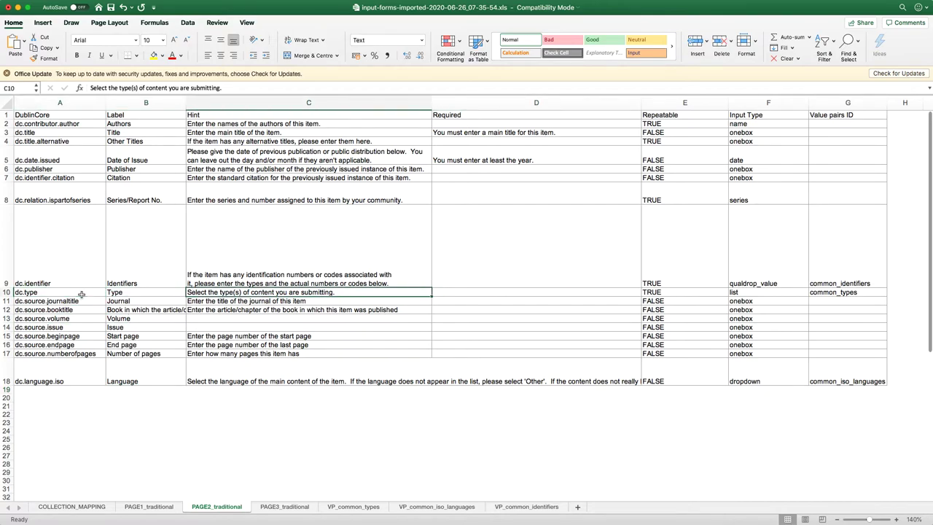
left_click(82, 294)
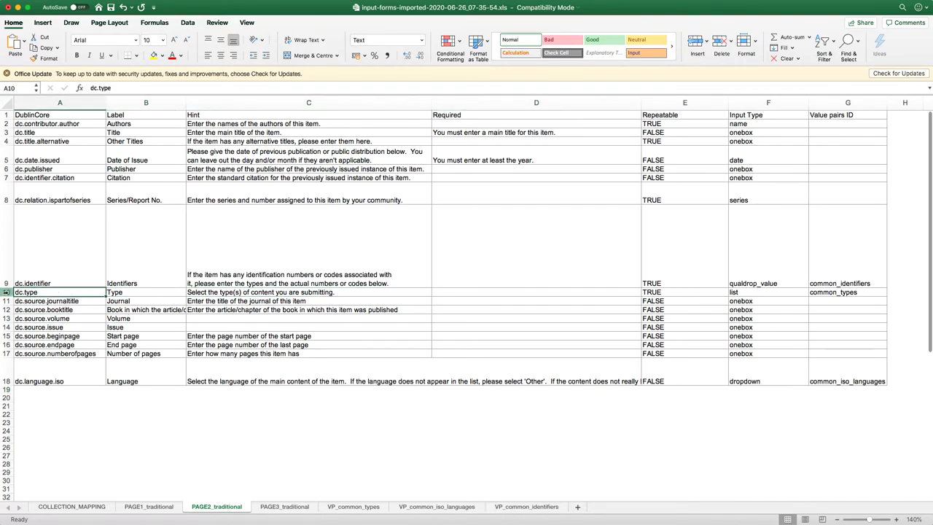
left_click(5, 291)
right_click(7, 293)
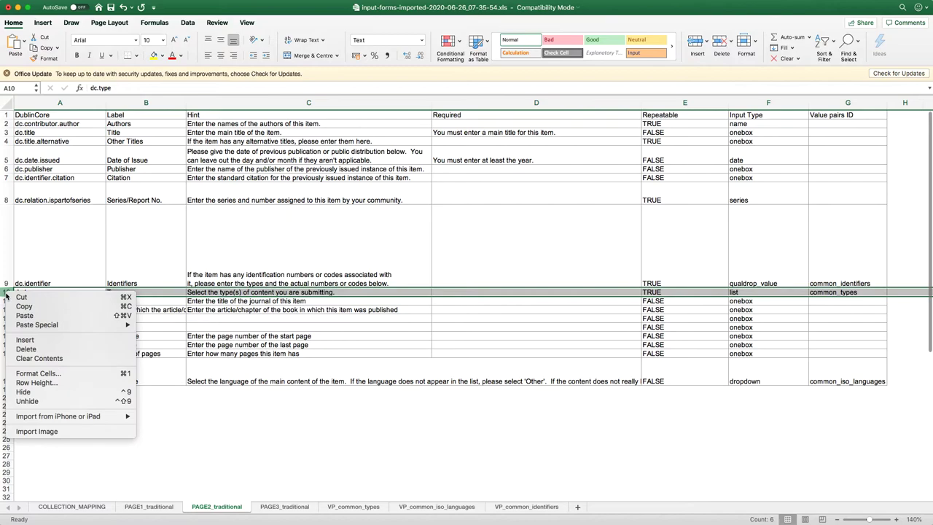
left_click(43, 349)
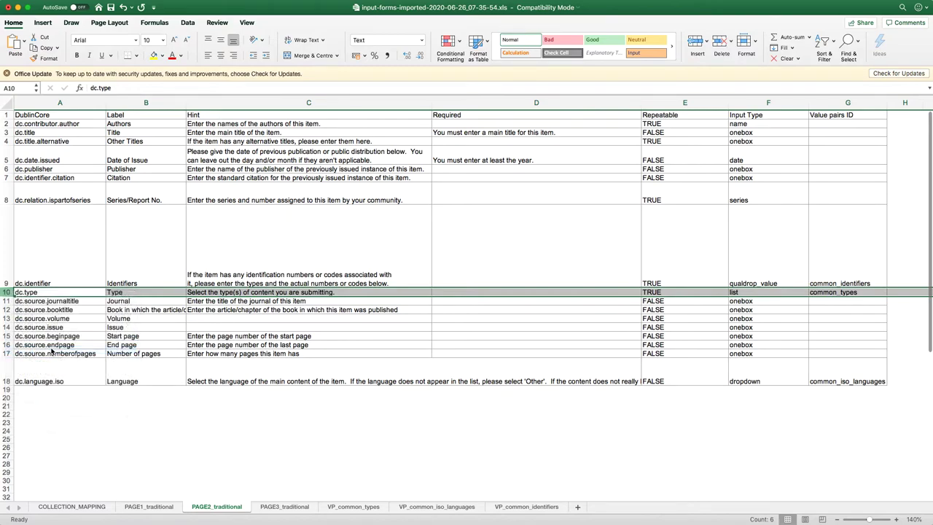
left_click(140, 248)
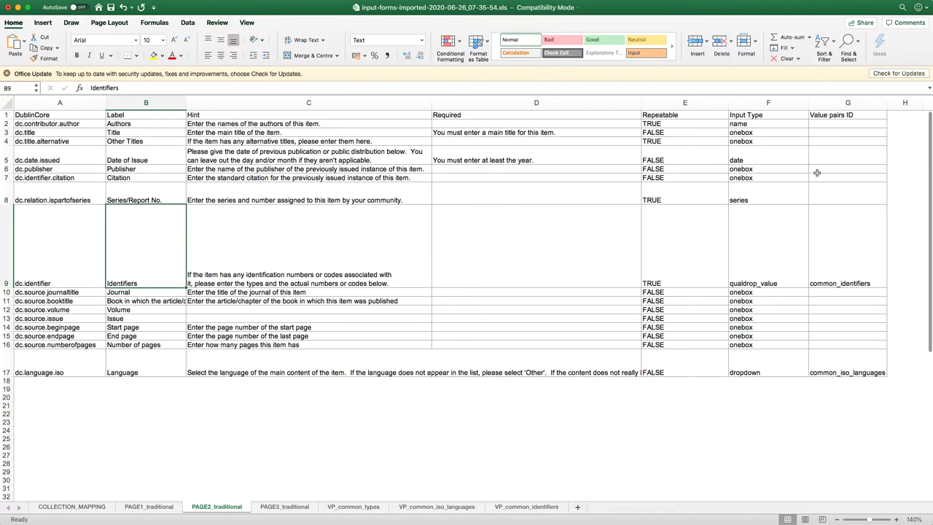
Insert an empty column and move it to sit right after Value pairs ID
left_click(855, 103)
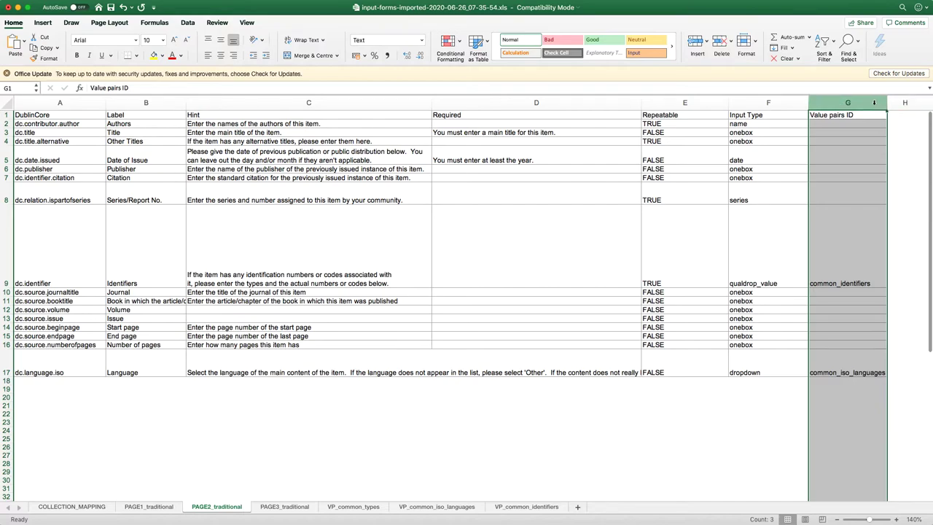
right_click(874, 103)
key("Escape")
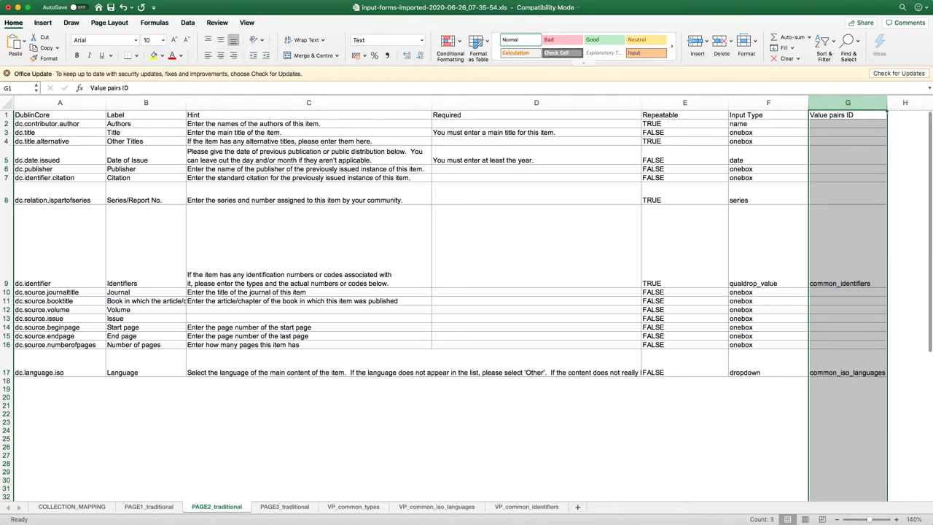
left_click(22, 0)
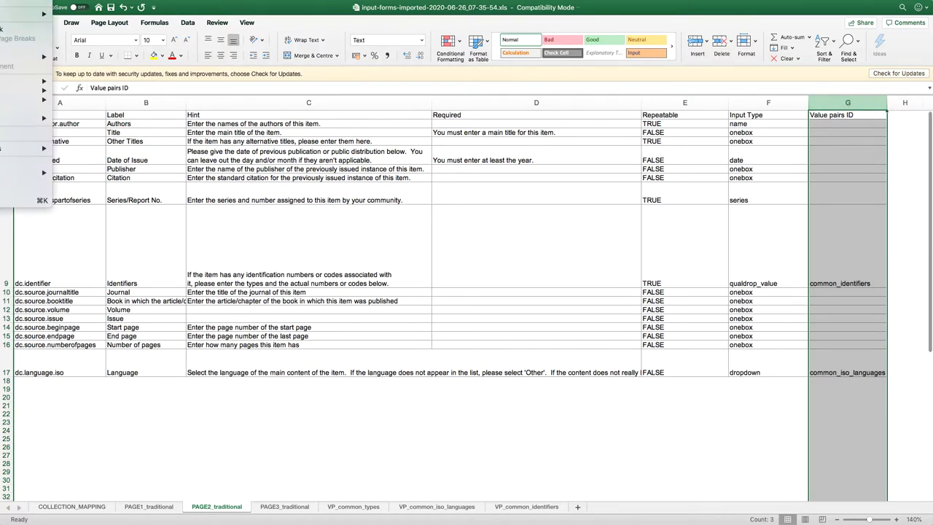
left_click(22, 1)
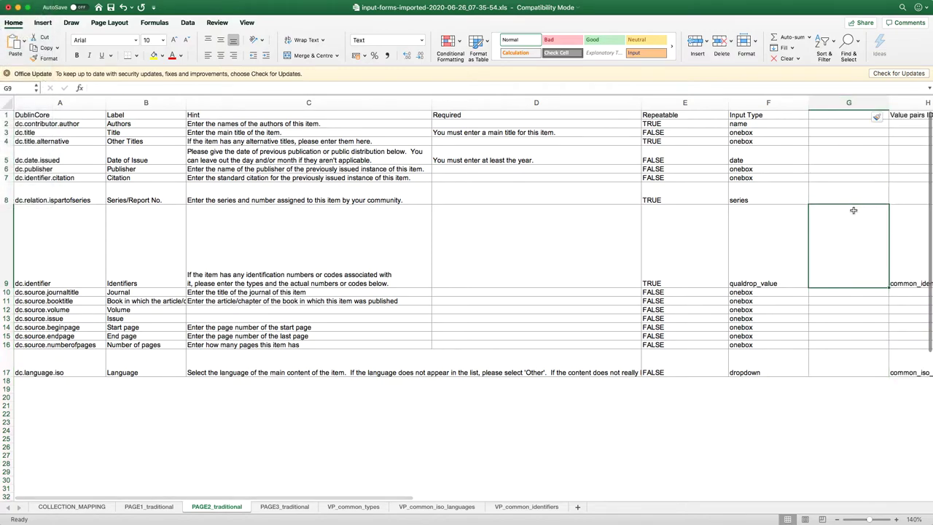
scroll(853, 210, "right", 6)
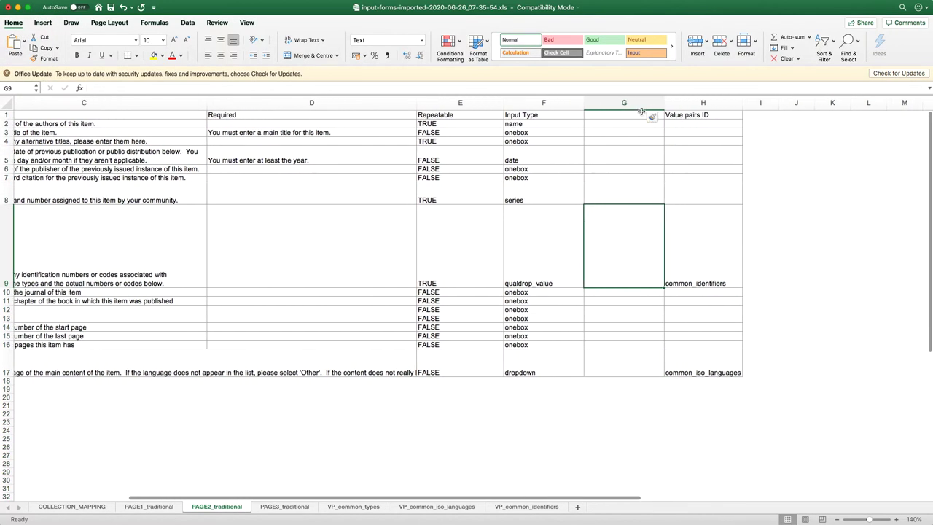
left_click(640, 103)
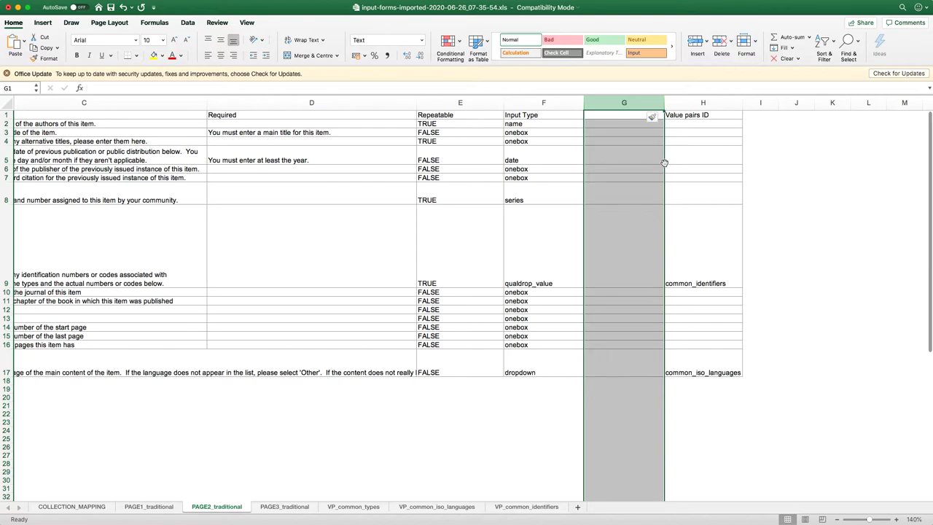
left_click_drag(664, 163, 722, 166)
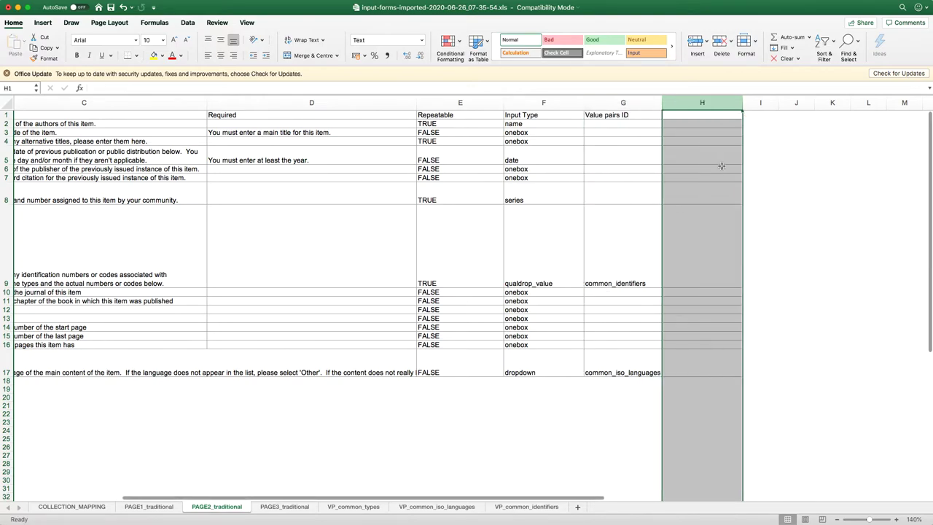
left_click(780, 166)
left_click(663, 143)
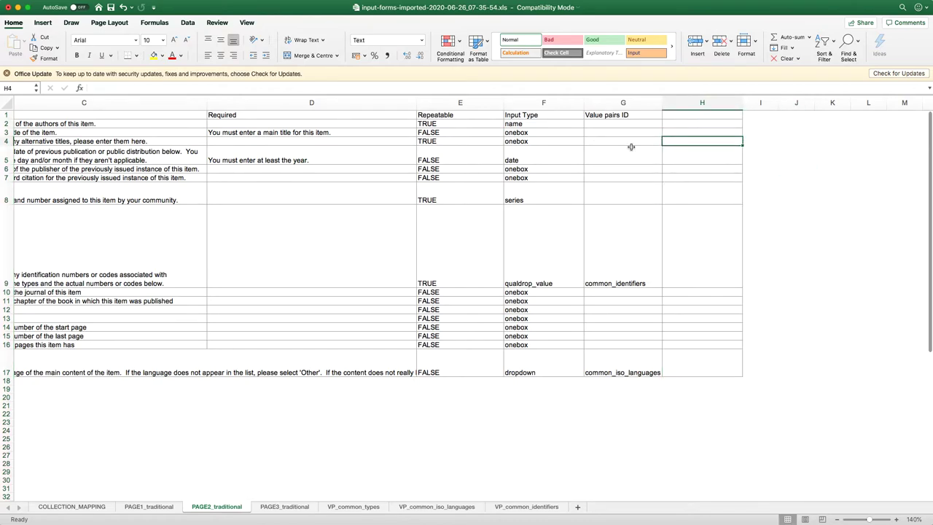
left_click(690, 218)
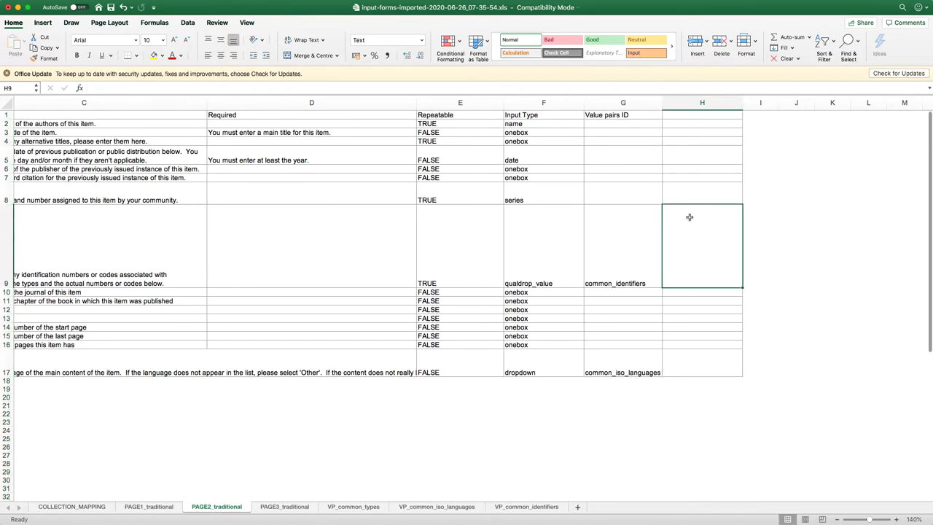
Give the new column H the header 'Type binding'
left_click(684, 116)
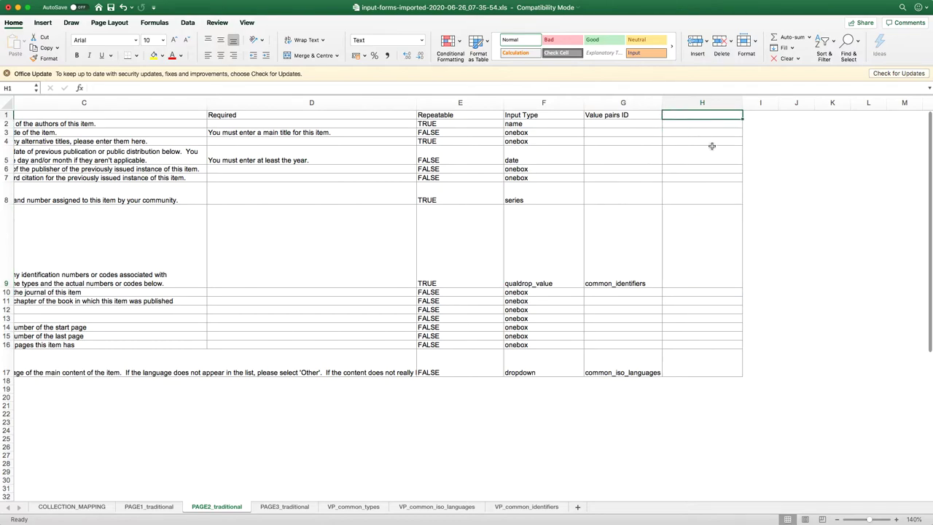
type("Type binding")
key("Return")
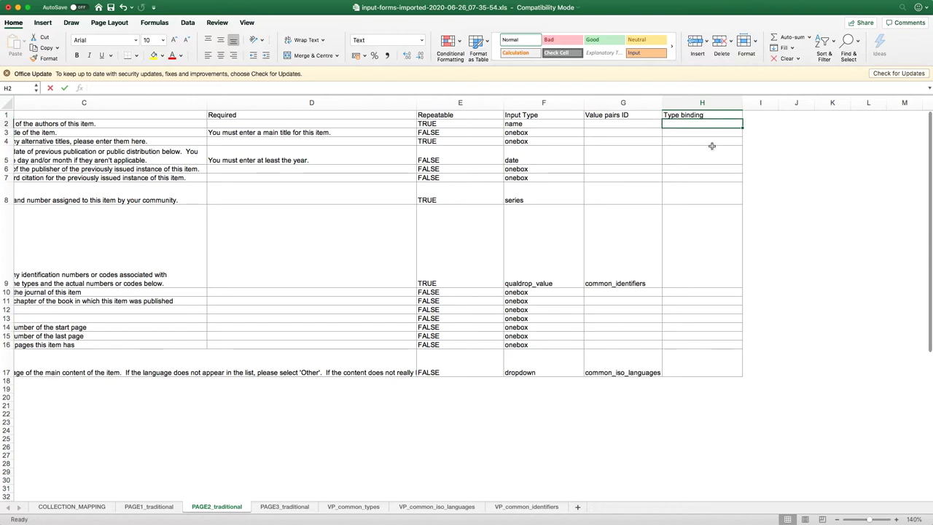
scroll(613, 149, "left", 5)
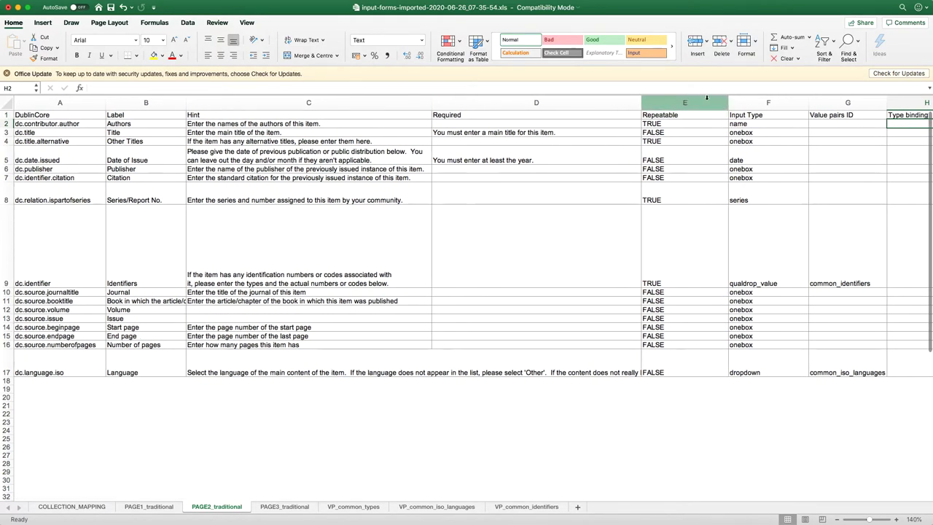
Narrow the Repeatable and Input Type columns and bind dc.source.journaltitle to 'Article'
left_click_drag(729, 102, 687, 102)
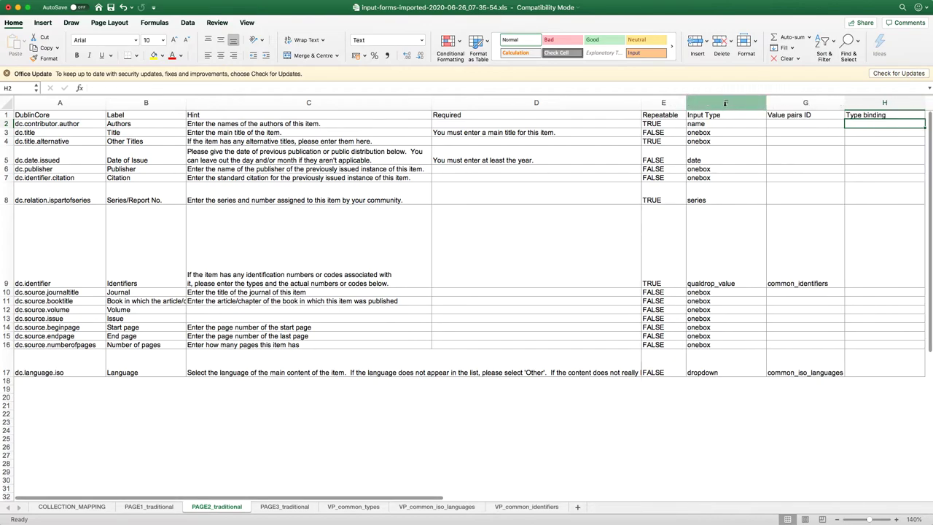
left_click_drag(764, 103, 743, 103)
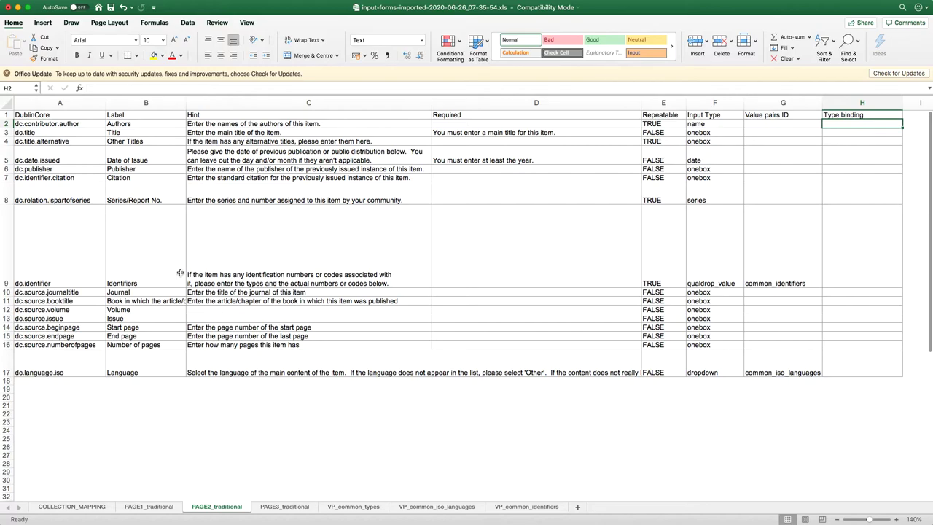
left_click(156, 273)
key("Down")
key("Down")
key("Left")
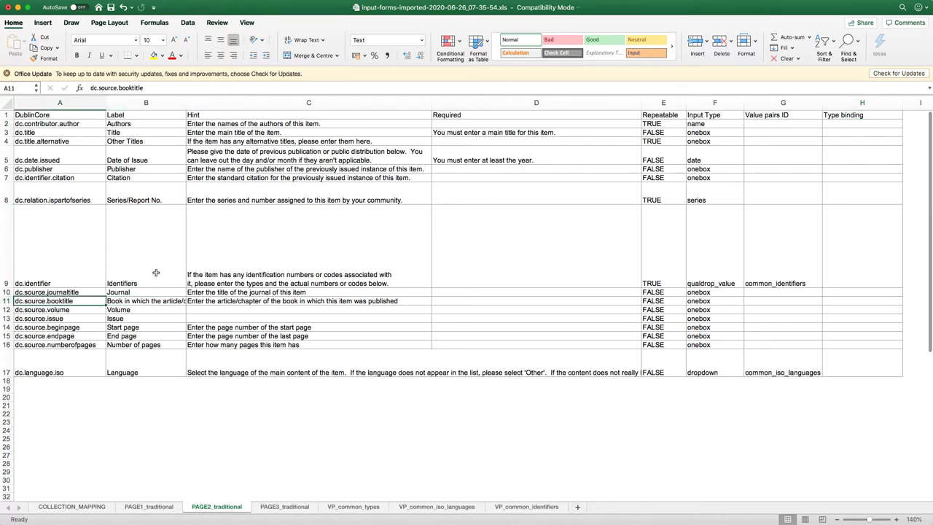
key("Up")
key("Right")
key("Right")
key("Right")
key("Right")
key("Right")
key("Right")
key("Right")
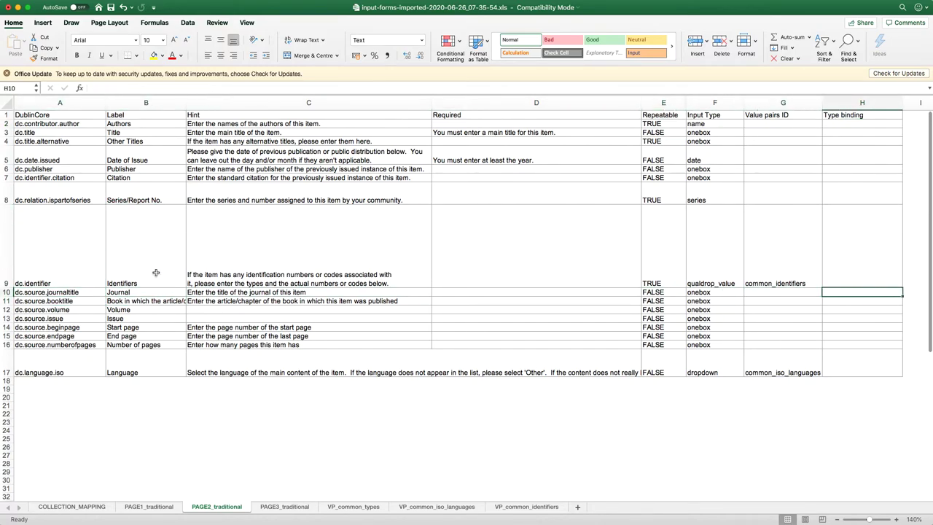
type("A")
key("Return")
Review the book title row, then check the Book chapter value on VP_common_types
key("Left")
key("Left")
key("Left")
key("Left")
key("Left")
key("Left")
key("Left")
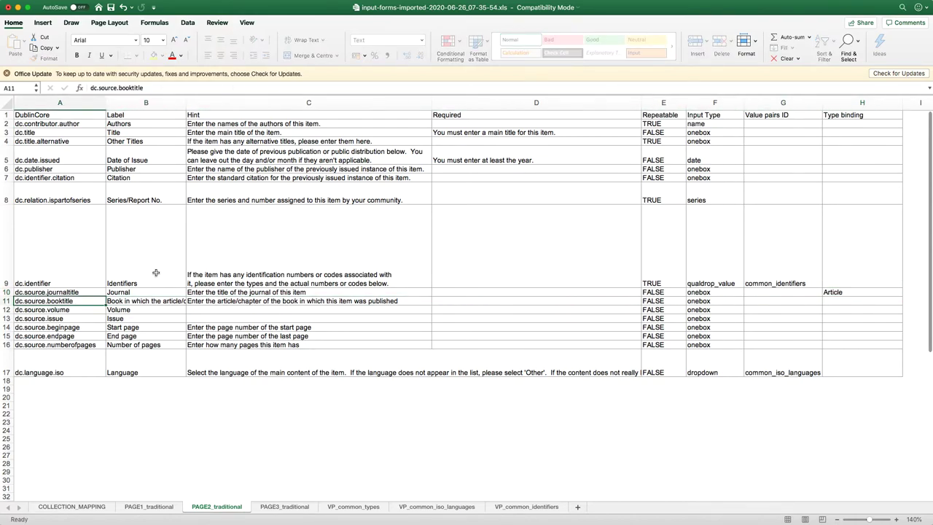
key("Right")
key("Right")
key("Right")
key("Right")
key("Right")
key("Right")
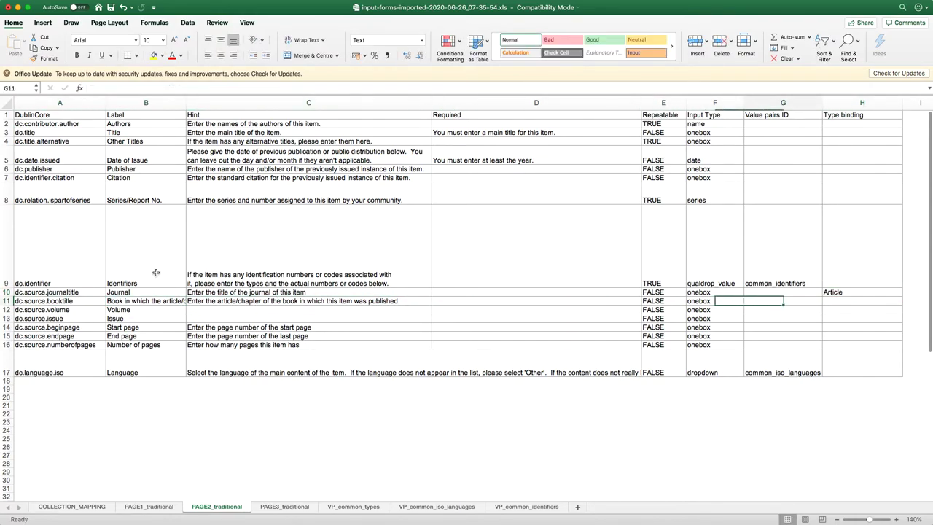
key("Left")
key("Left")
key("Left")
key("Left")
key("Left")
key("Right")
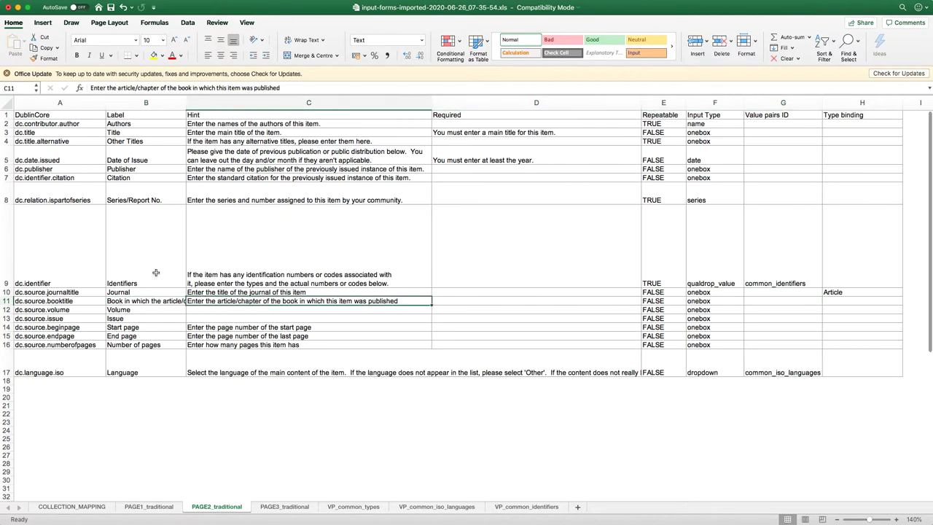
left_click(354, 507)
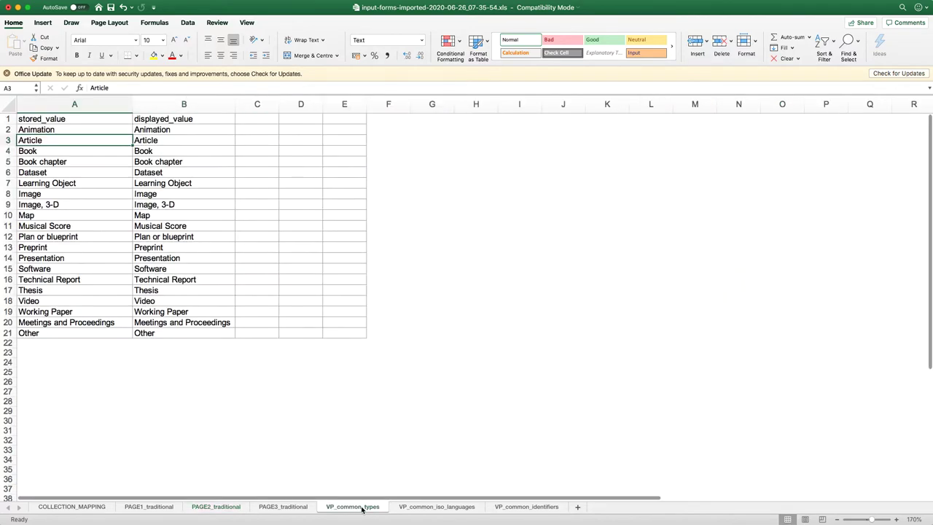
left_click(71, 163)
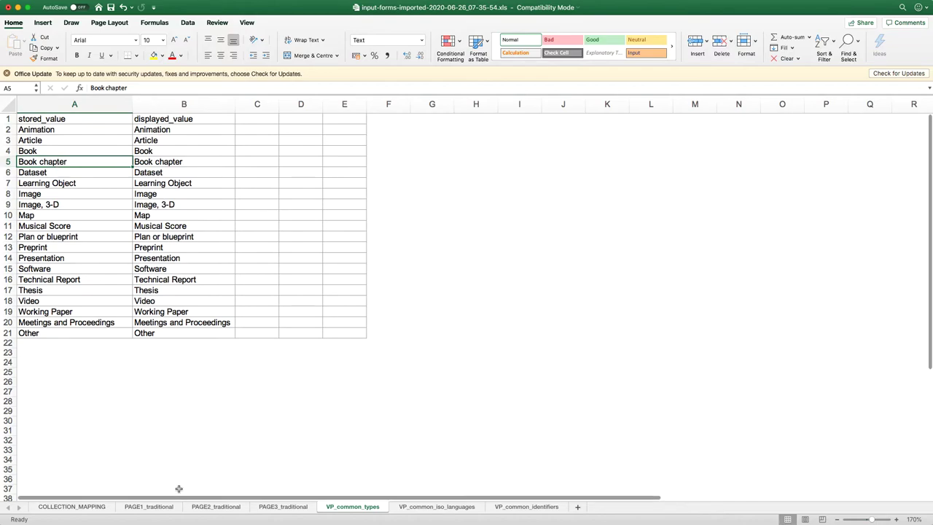
Bind dc.source.booktitle to 'Book chapter' in cell H11
left_click(214, 506)
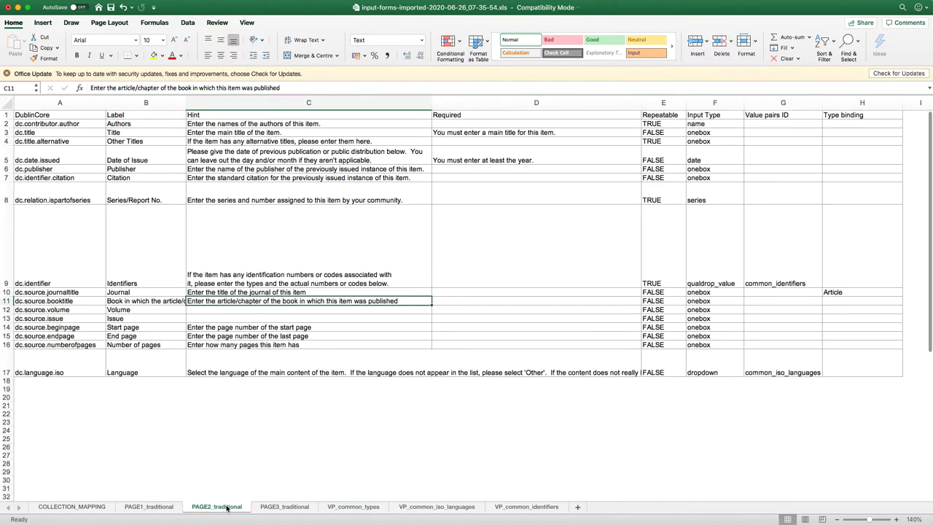
left_click(854, 308)
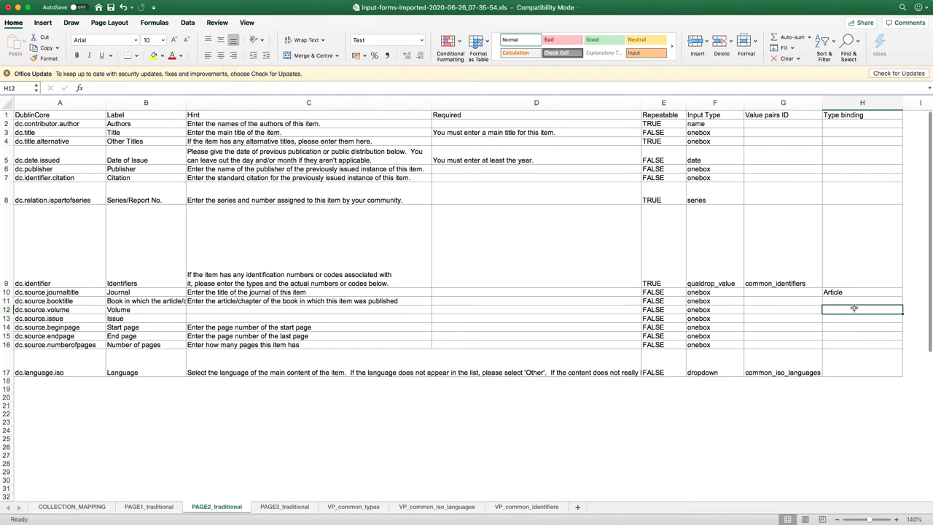
key("Up")
type("Boo")
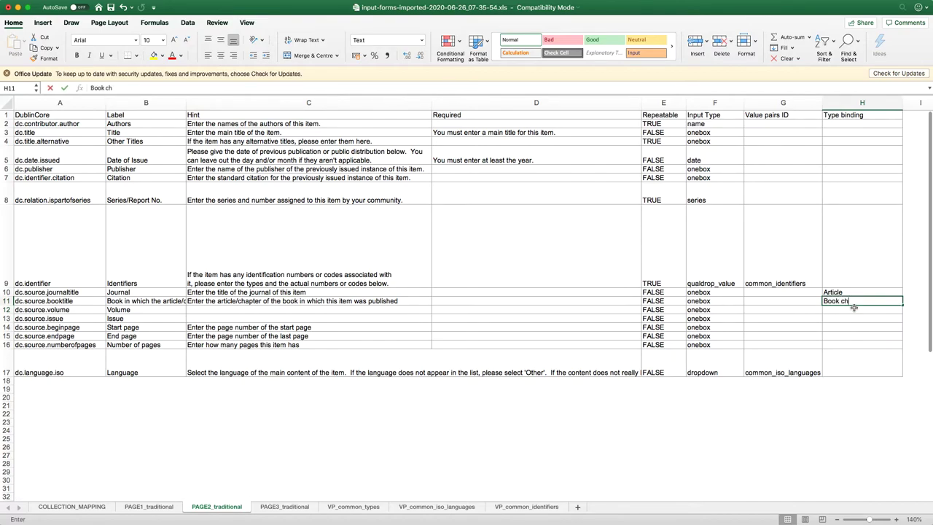
type("k chapter")
key("Return")
Enter 'Article, Book, Book chapter' as the volume row's Type binding in H12
key("Left")
key("Left")
key("Left")
key("Left")
key("Left")
key("Left")
key("Left")
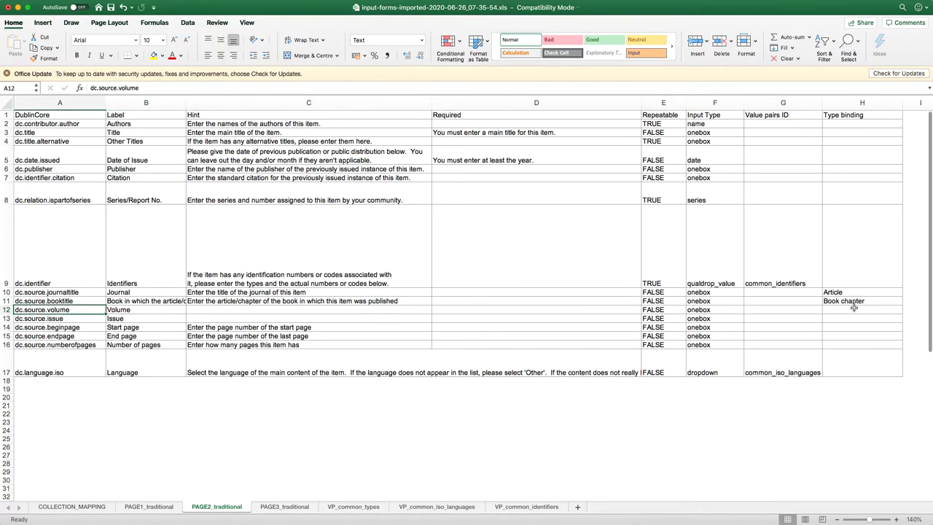
key("Down")
key("Down")
key("Down")
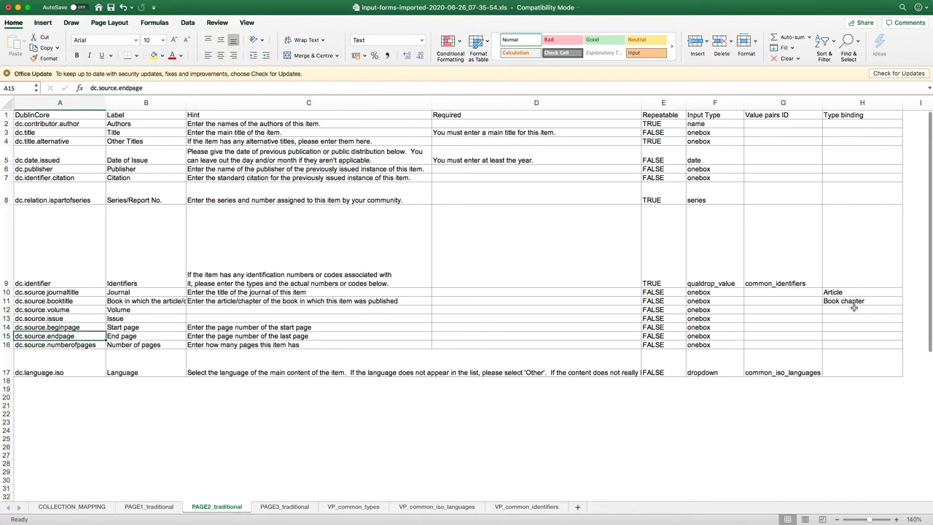
key("Down")
key("Up")
key("Up")
key("Up")
key("Up")
key("Right")
key("Right")
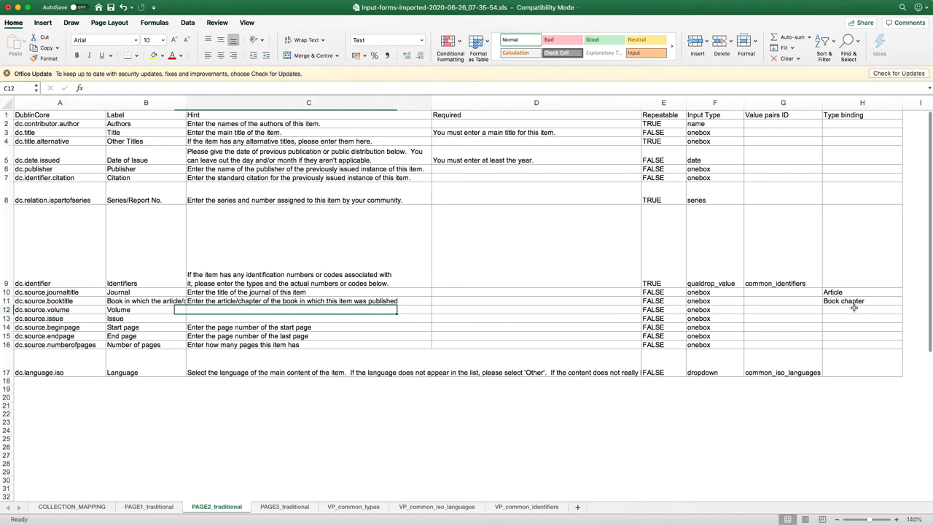
key("Right")
key("Right")
key("Right")
key("Right")
key("Right")
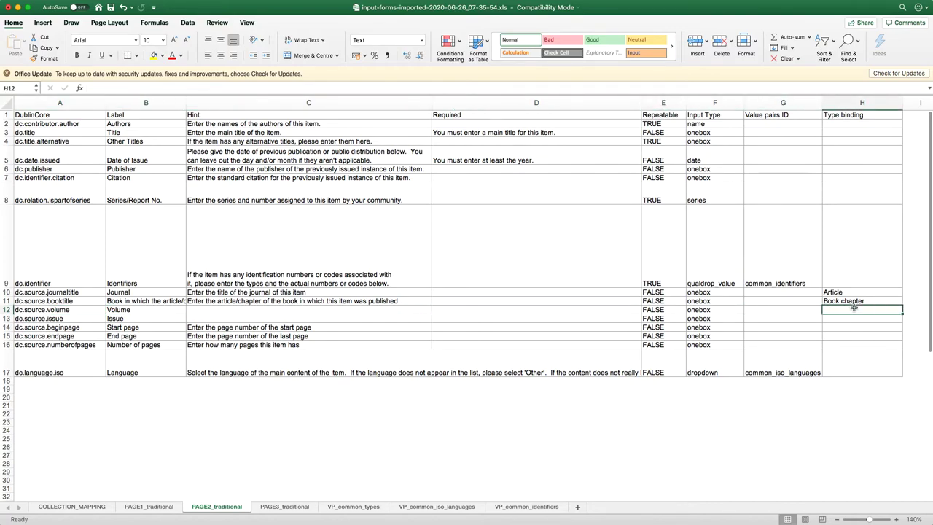
left_click(353, 506)
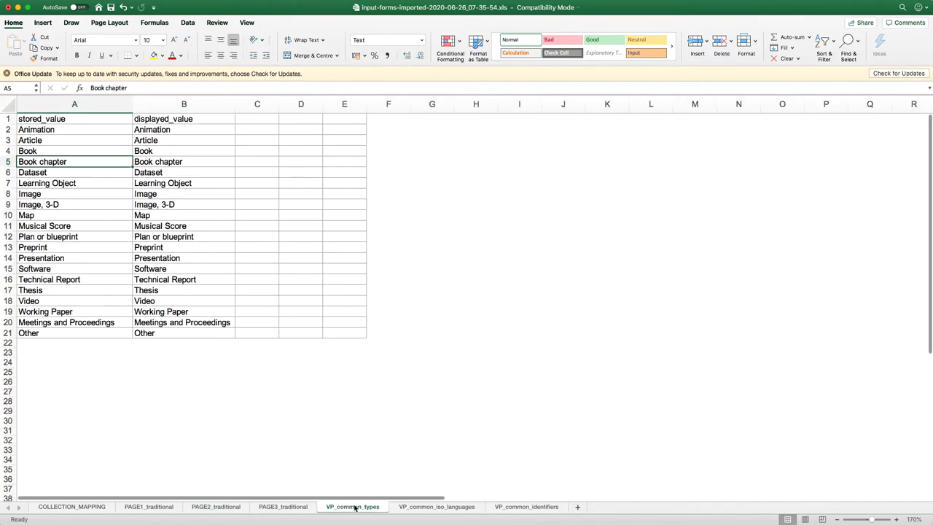
left_click(216, 506)
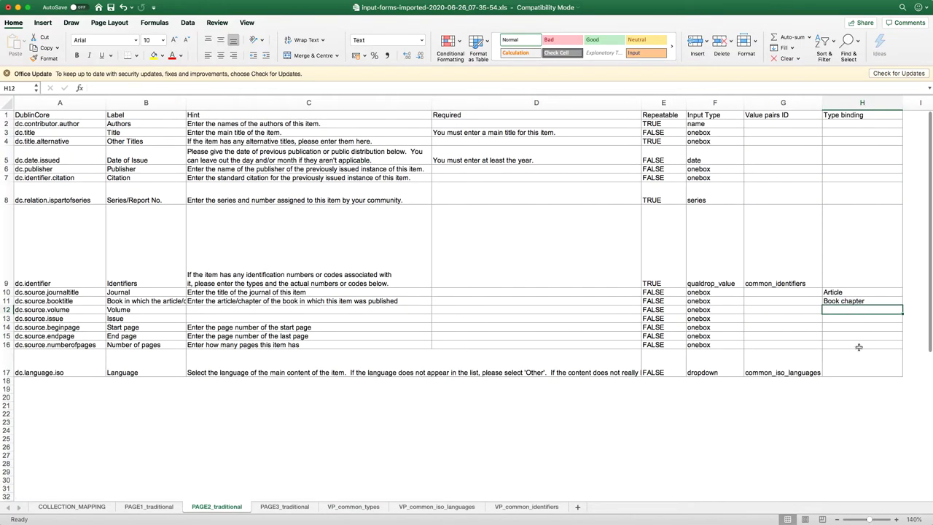
type("Article, Book, Bo")
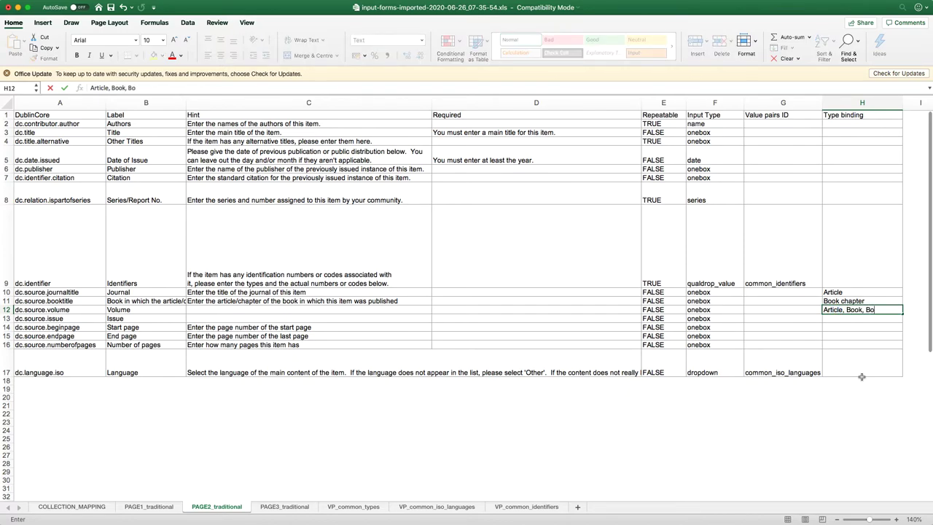
key("Left")
key("Left")
key("Left")
key("Left")
key("Left")
key("Left")
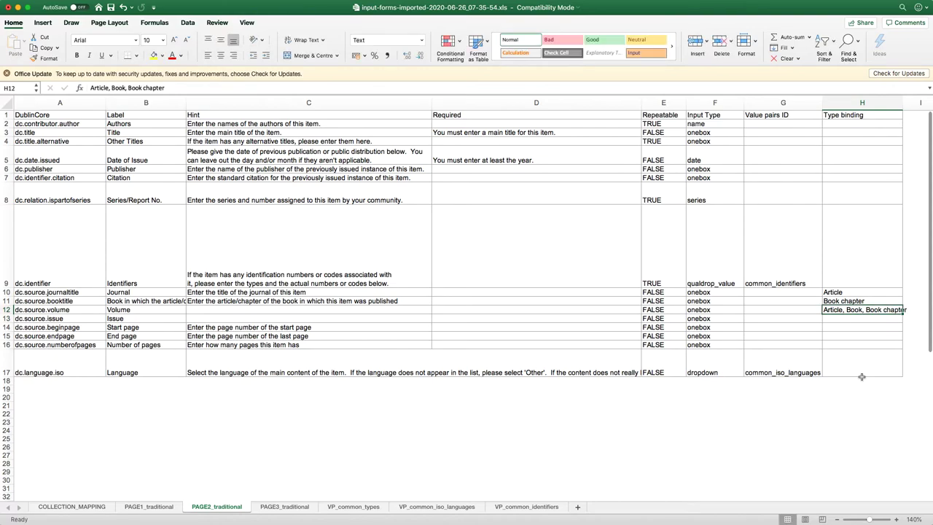
key("Left")
key("Right")
key("Right")
key("Right")
key("Right")
key("Right")
key("Right")
key("Right")
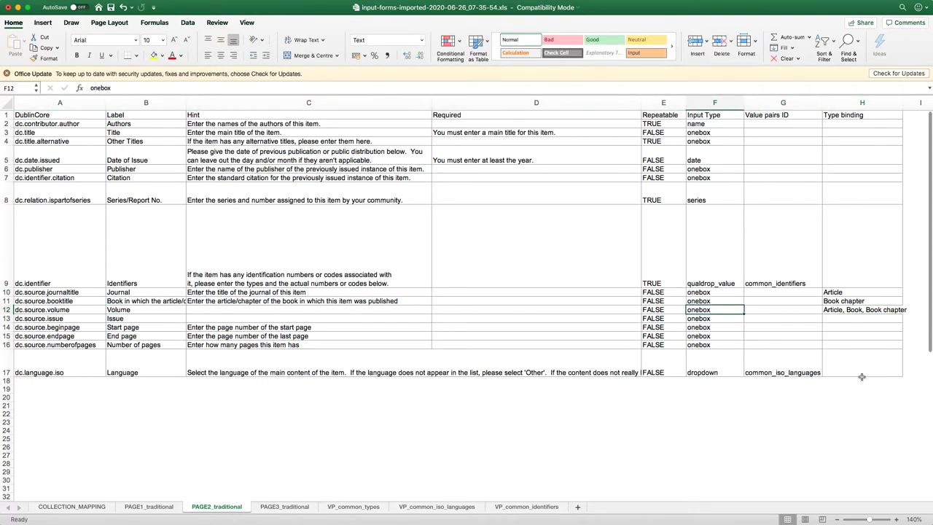
Copy that binding to the issue, start page and end page rows (H13:H15)
key("cmd+c")
key("Down")
key("cmd+v")
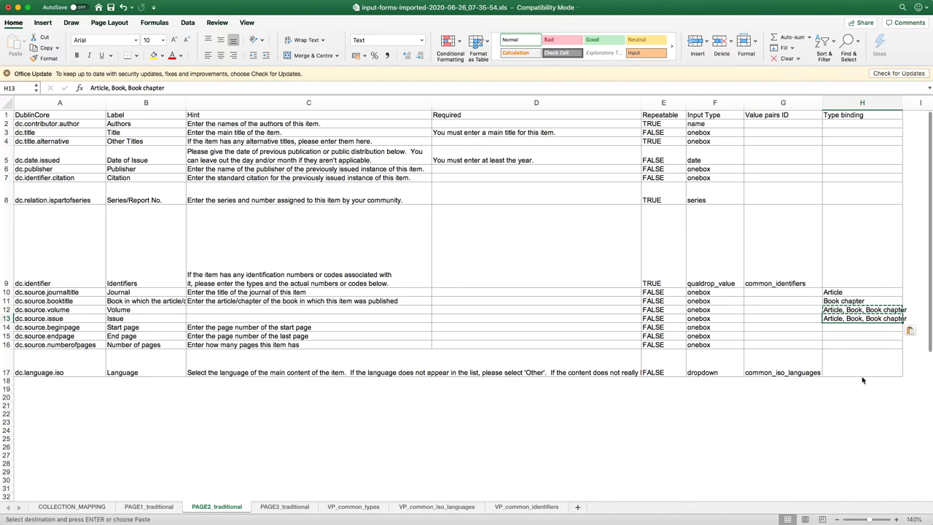
key("Down")
key("cmd+v")
key("Down")
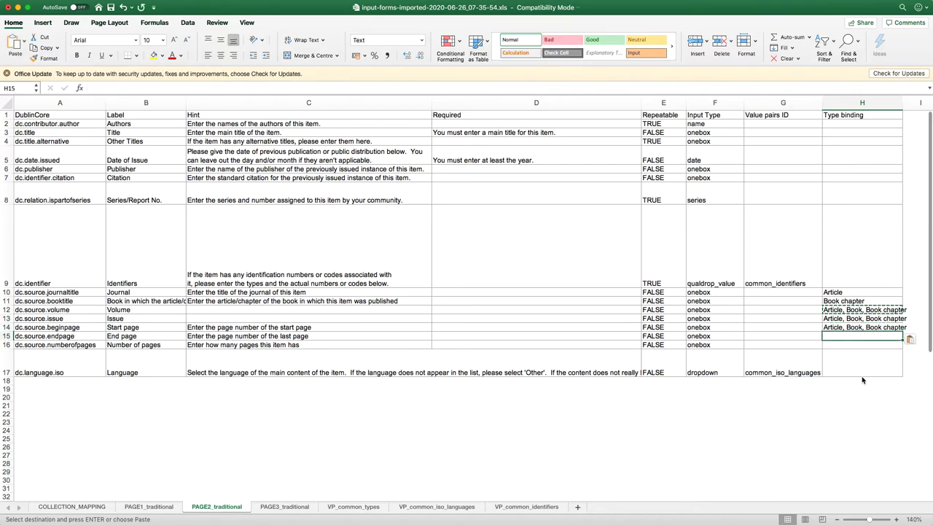
key("cmd+v")
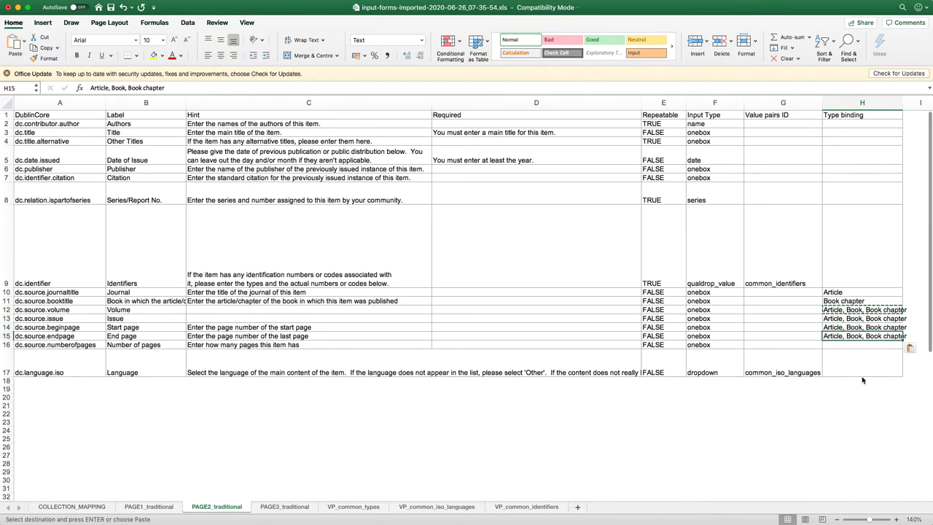
Bind the number-of-pages row to 'Book' in H16 and review the field rows
key("Left")
key("Left")
key("Left")
key("Left")
key("Left")
key("Left")
key("Down")
key("Left")
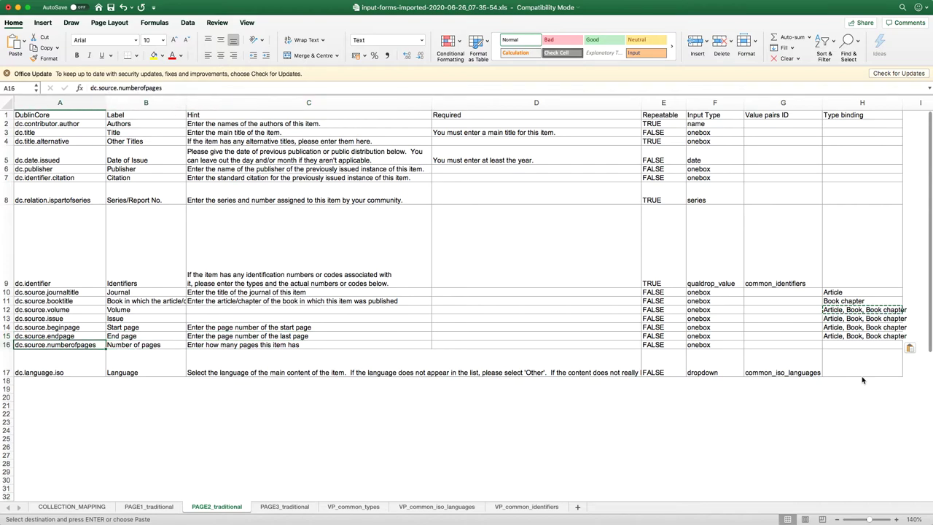
key("Right")
key("Right")
key("Right")
key("Right")
key("Right")
key("Right")
key("Right")
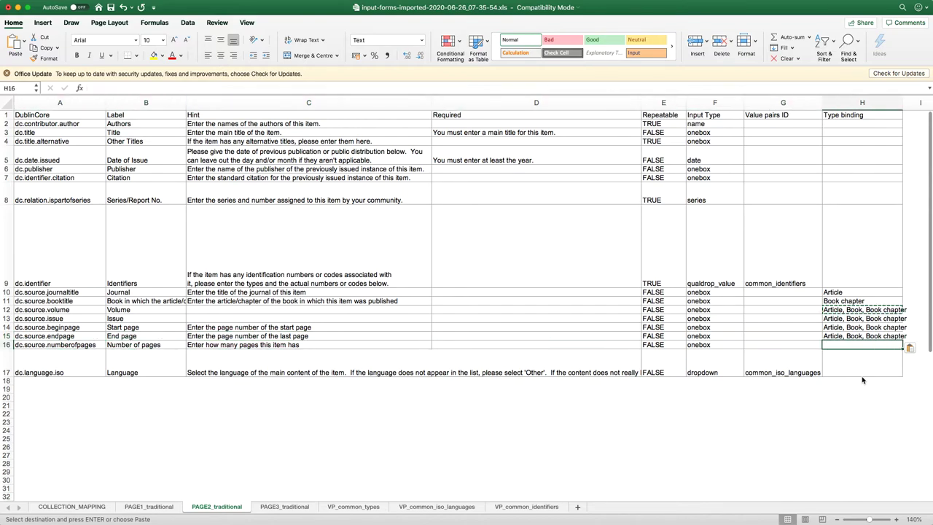
type("Book")
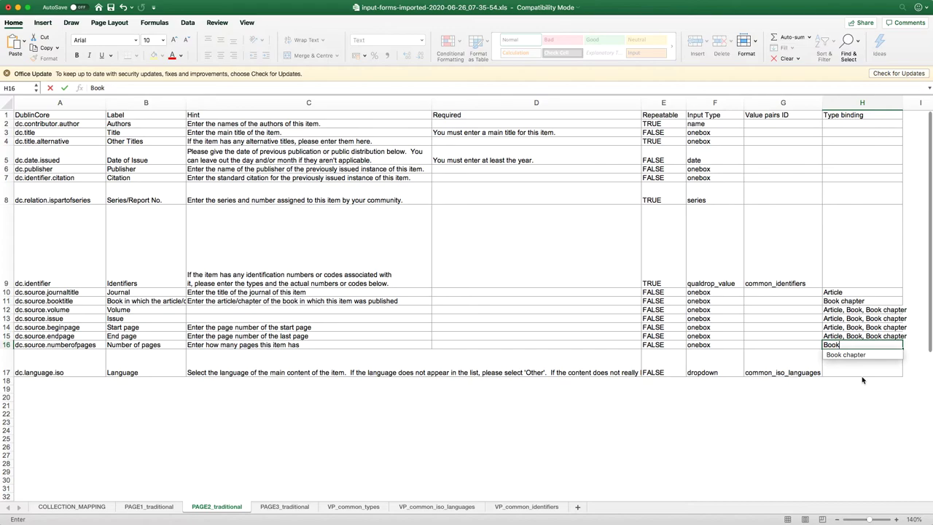
key("Return")
key("Left")
key("Left")
key("Left")
key("Left")
key("Left")
key("Left")
key("Left")
key("Up")
key("Up")
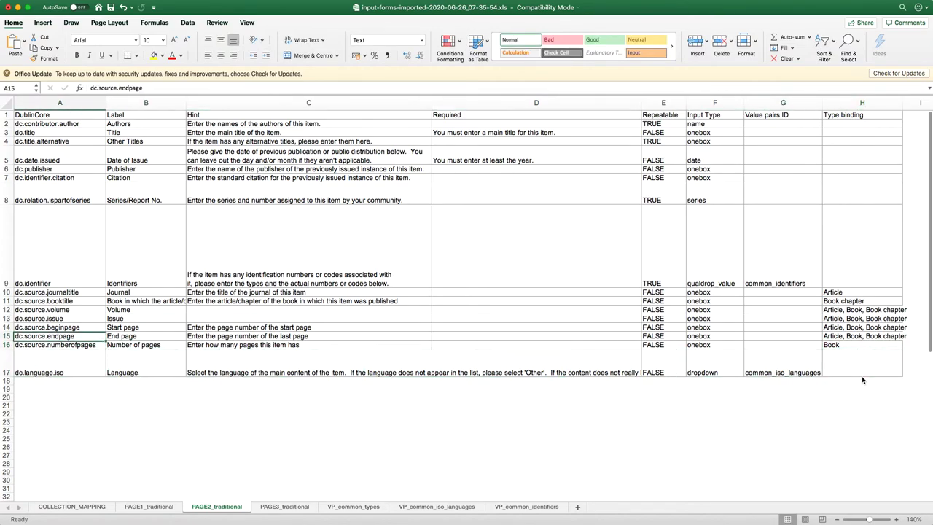
key("Up")
key("Up")
key("Up")
key("Up")
key("Up")
key("Up")
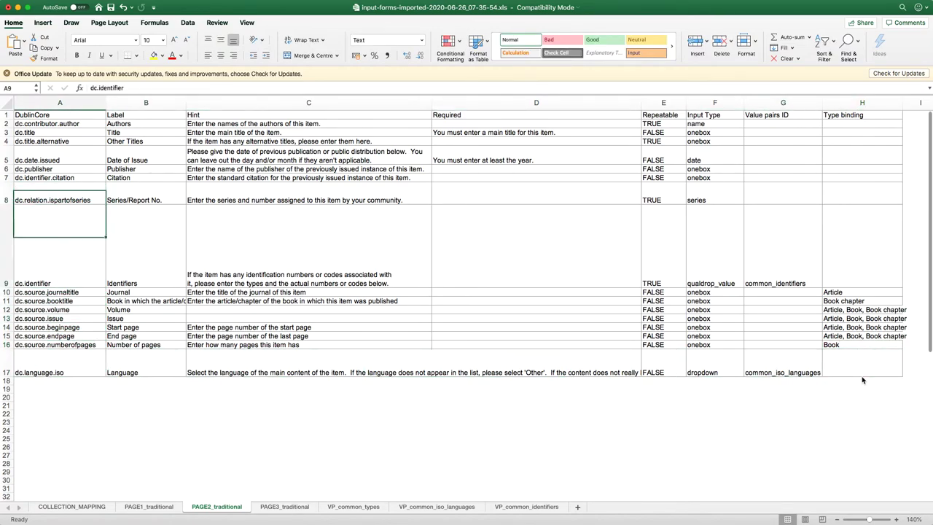
key("Down")
Widen Type binding column H, glance at PAGE3_traditional, and save the workbook
key("Right")
key("Right")
key("Right")
key("Right")
key("Right")
key("Right")
key("Right")
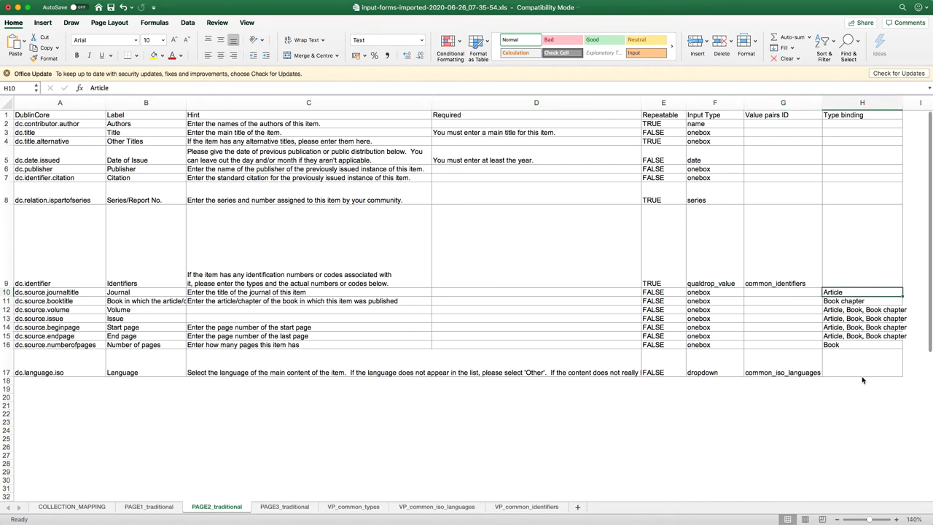
left_click_drag(903, 101, 913, 102)
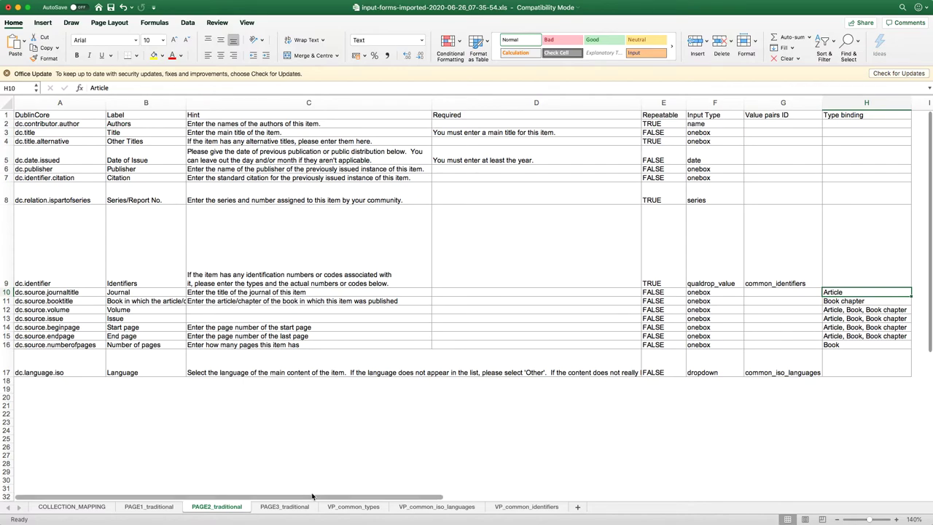
left_click(293, 507)
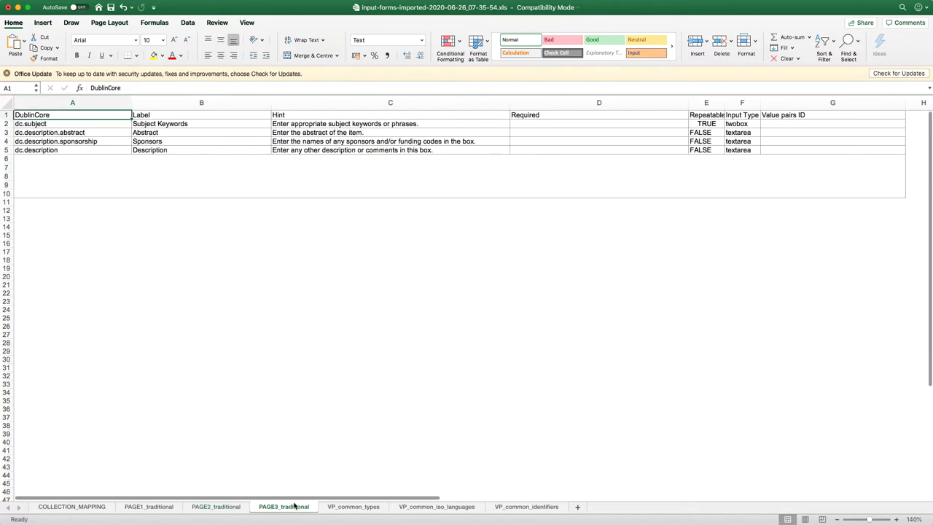
left_click(223, 508)
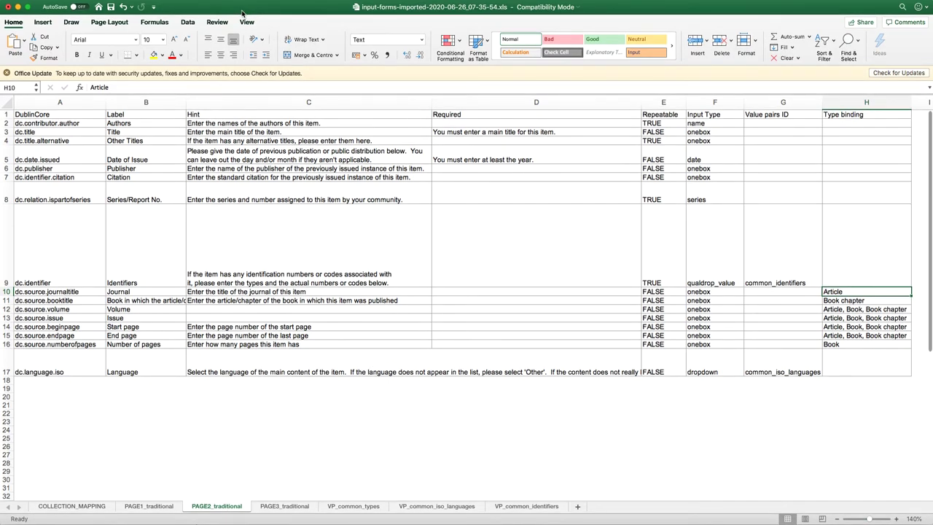
key("super+s")
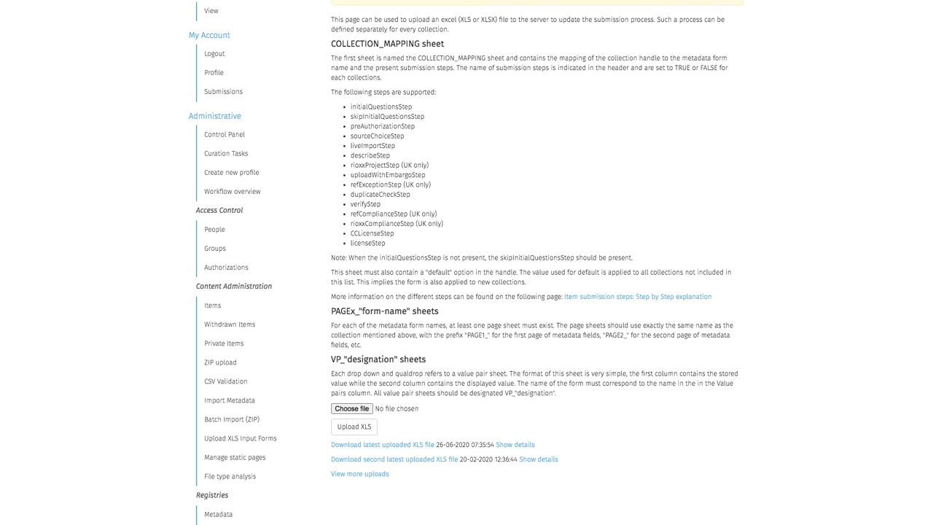
Upload the edited input-forms XLS and accept the changes on the confirmation page
left_click_drag(391, 374, 358, 412)
left_click(359, 428)
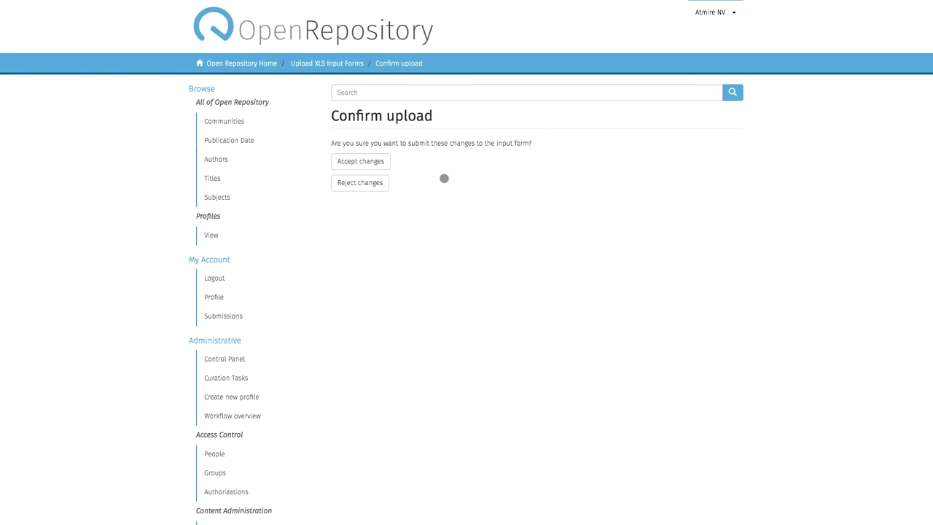
left_click(363, 162)
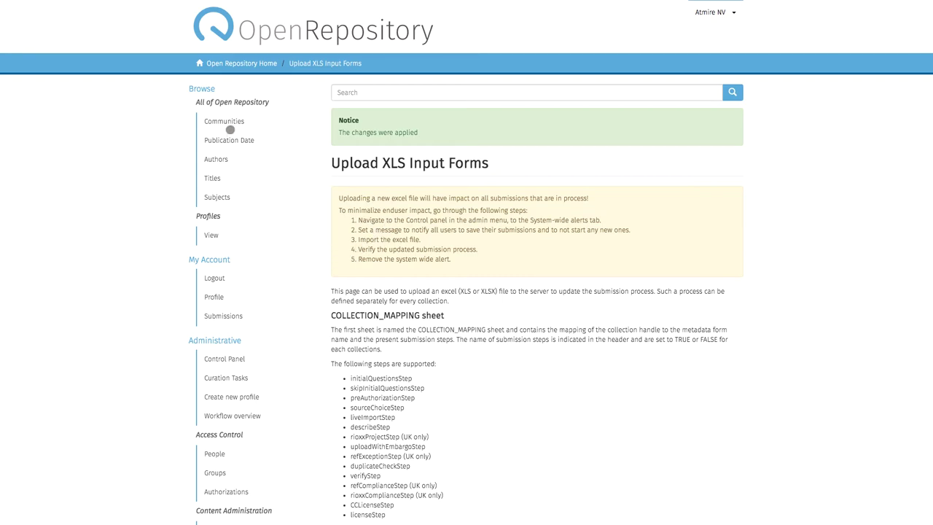
Open Test Collection under Atmire and start a new submission, skipping the import source
left_click(230, 122)
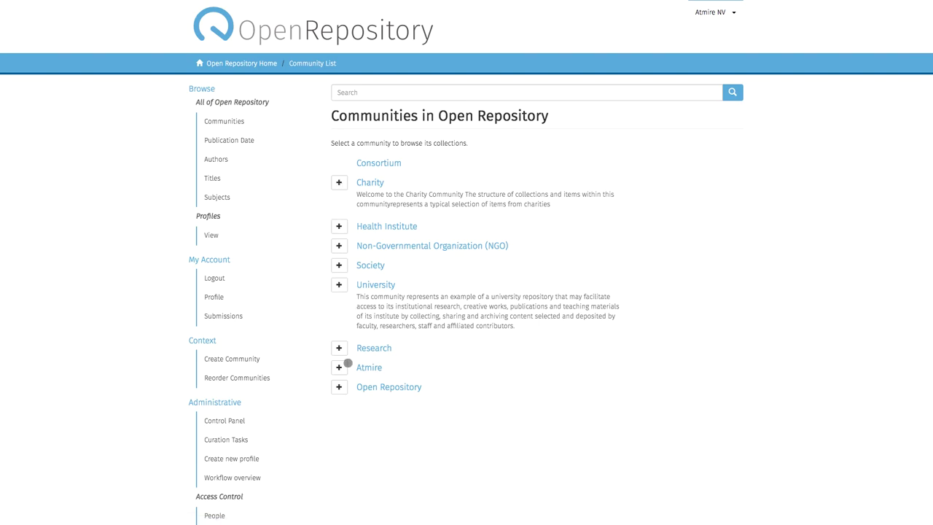
left_click(339, 368)
left_click(413, 440)
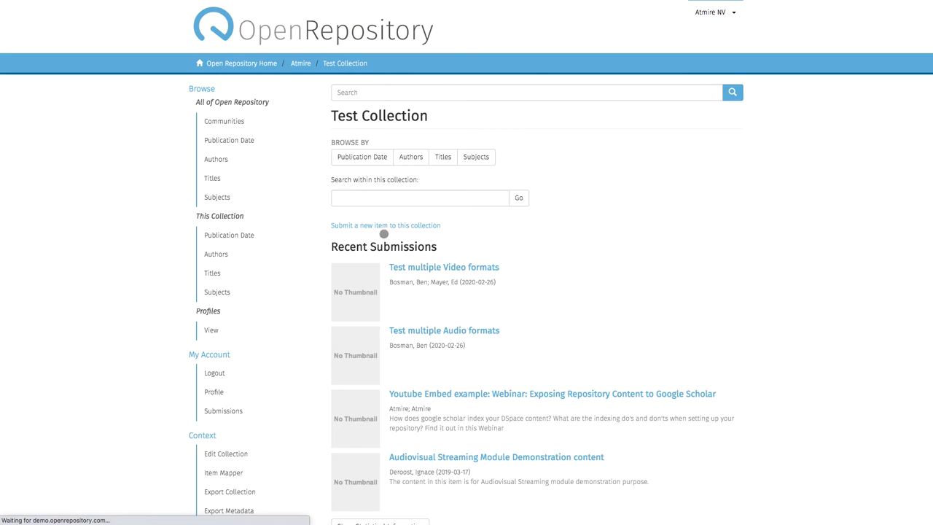
scroll(397, 226, "down", 1)
left_click(412, 223)
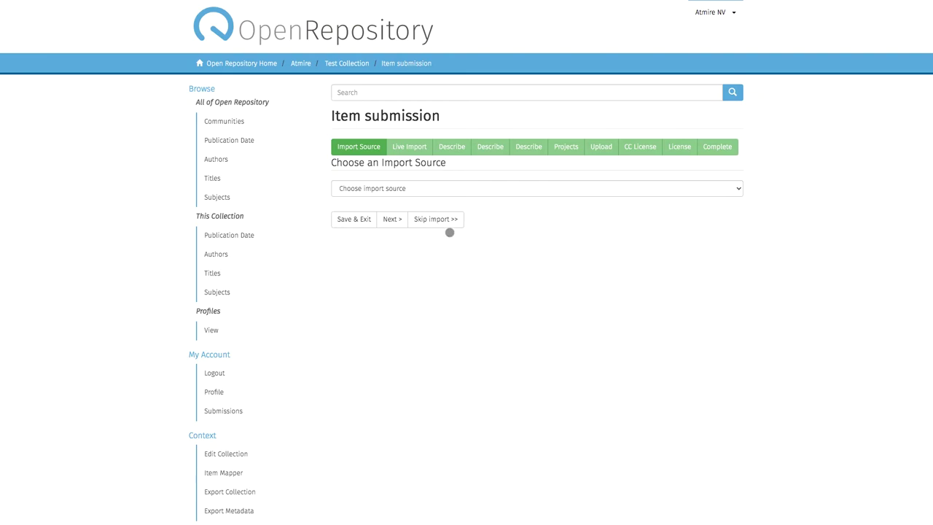
left_click(452, 190)
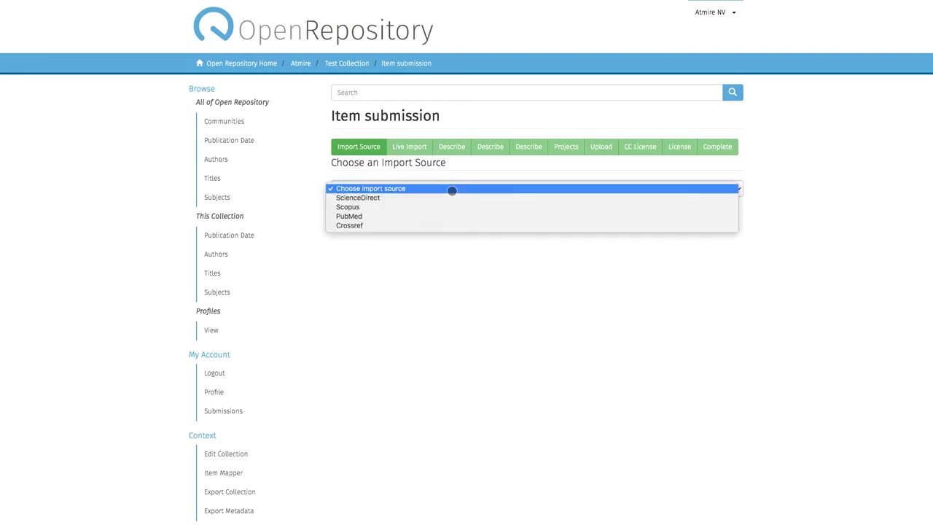
left_click(395, 301)
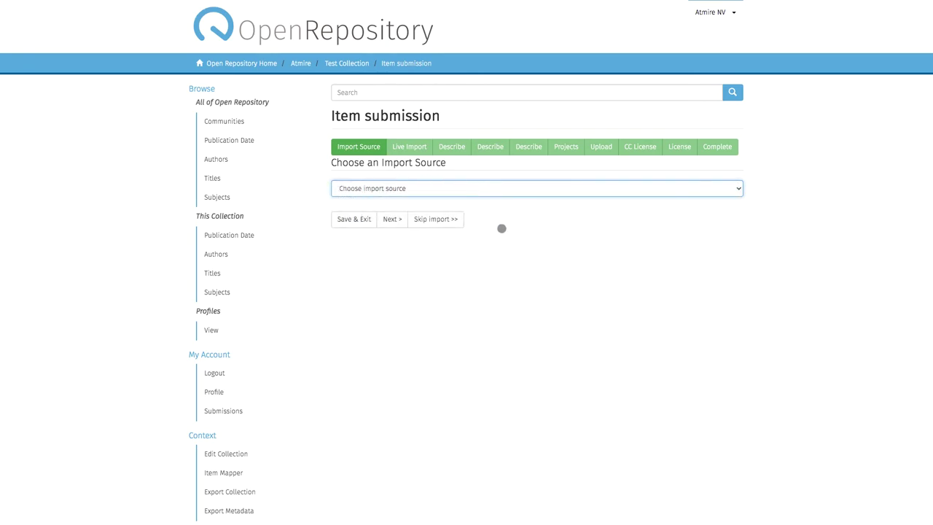
left_click(446, 219)
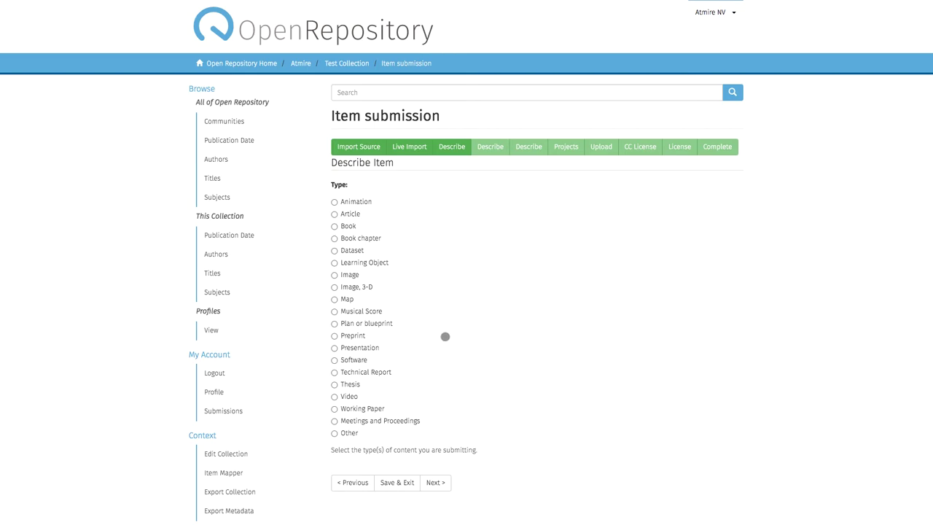
Choose Video as the item type and review the Describe Item fields it brings up
left_click(335, 397)
left_click(438, 482)
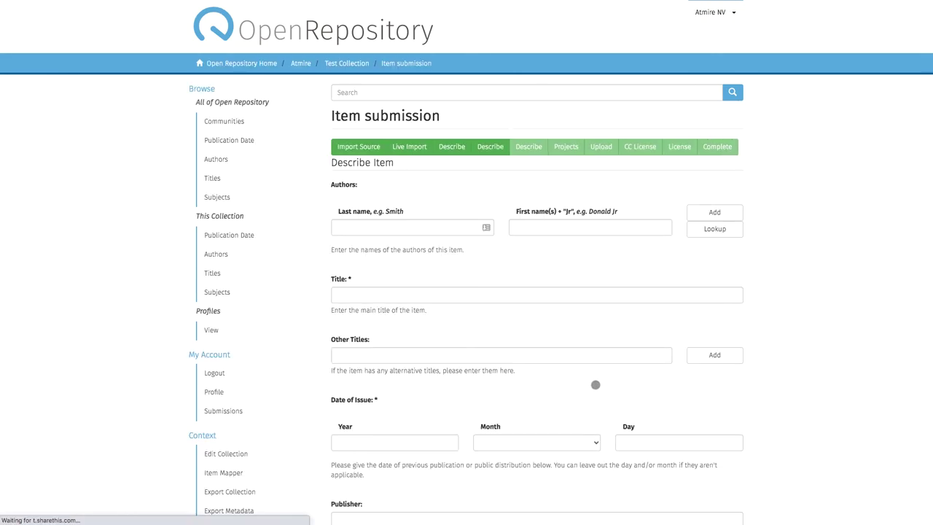
scroll(595, 384, "down", 10)
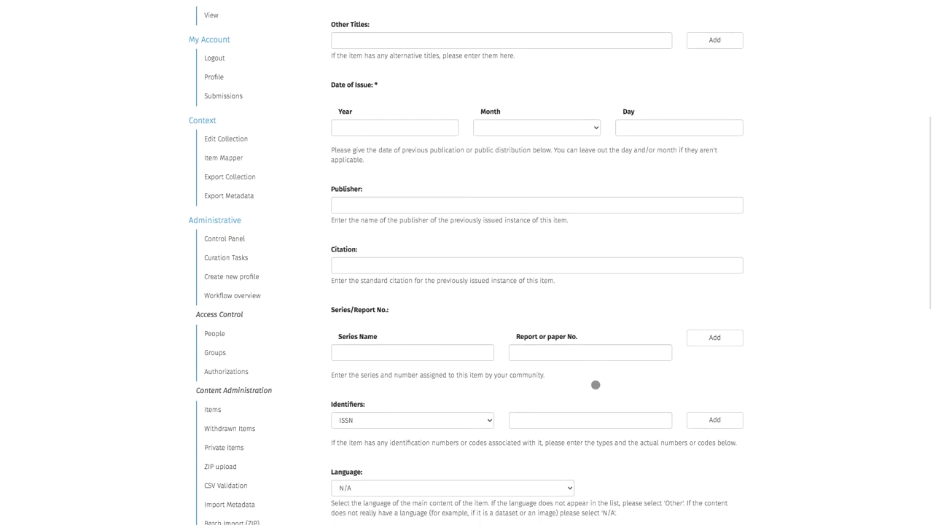
scroll(596, 385, "up", 3)
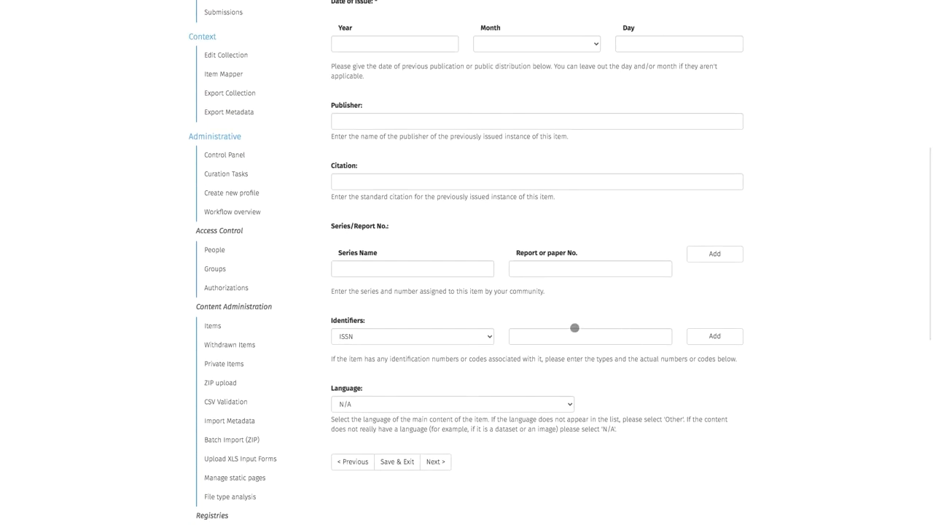
scroll(533, 349, "up", 7)
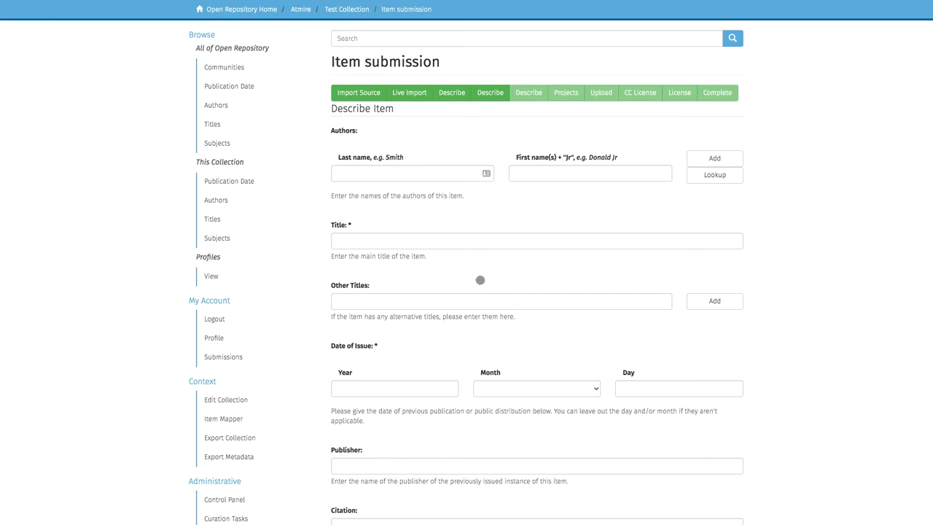
scroll(481, 283, "down", 9)
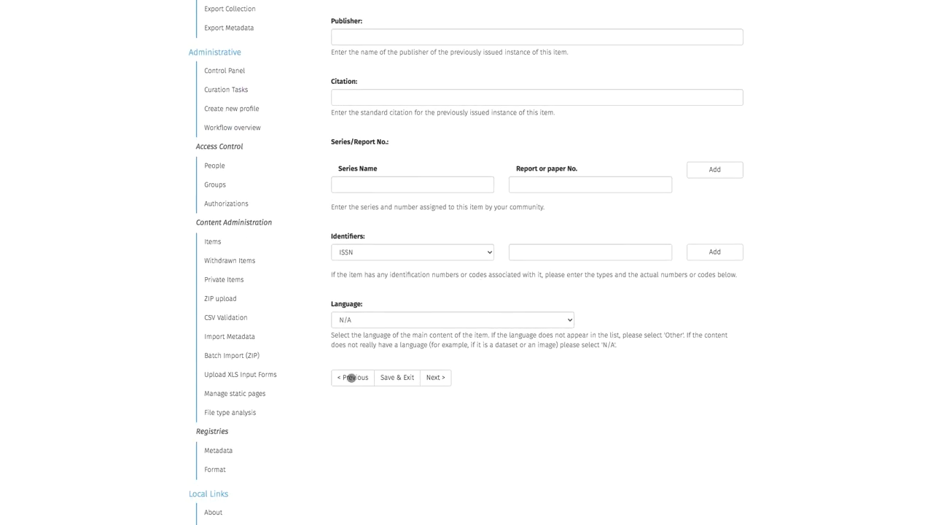
scroll(423, 356, "up", 4)
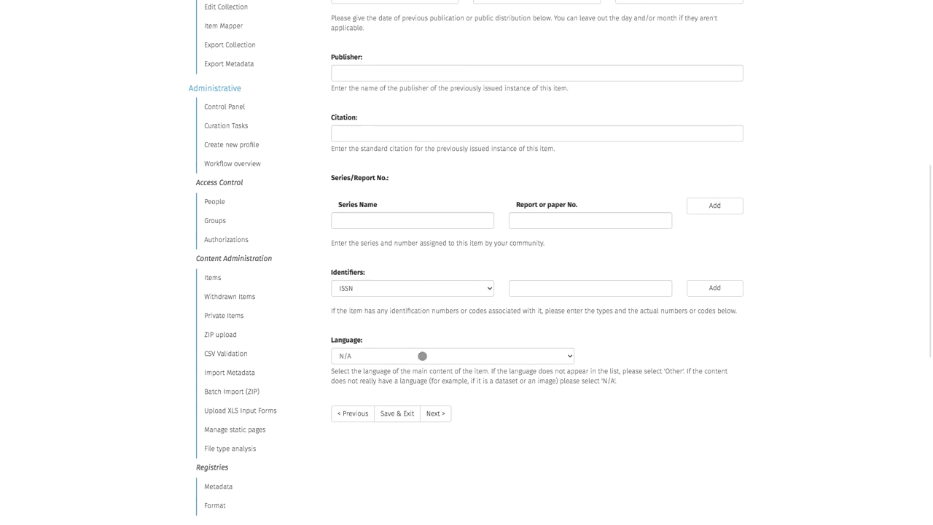
scroll(422, 355, "down", 4)
scroll(422, 356, "down", 1)
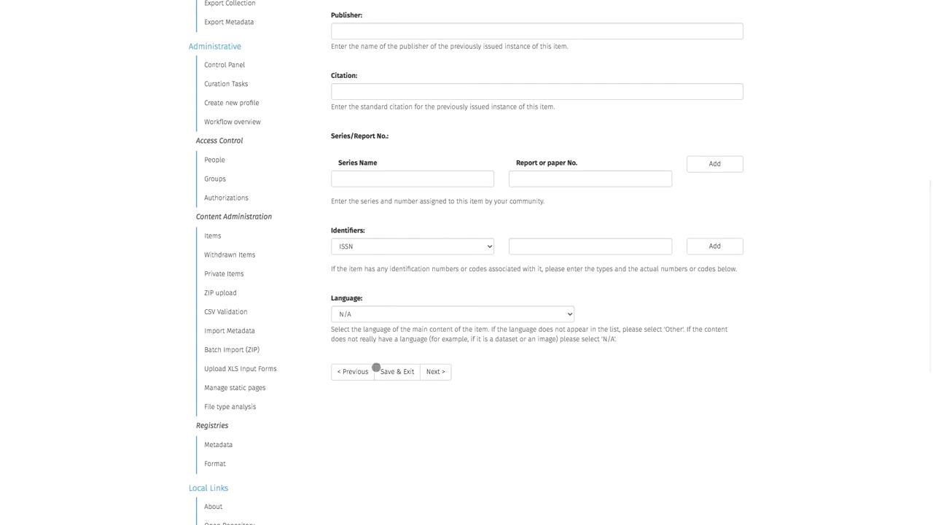
left_click(354, 372)
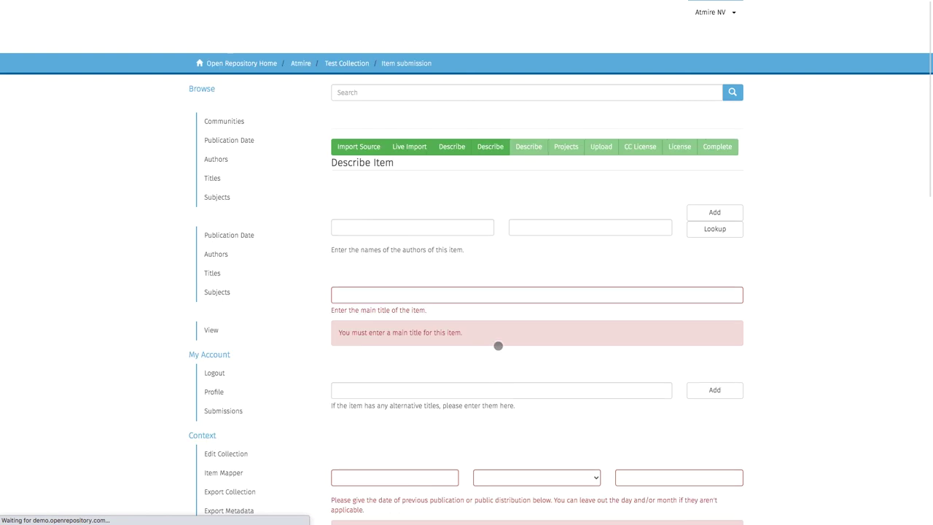
Enter title 'test' and year 2020, then go back to the type step
scroll(498, 358, "down", 3)
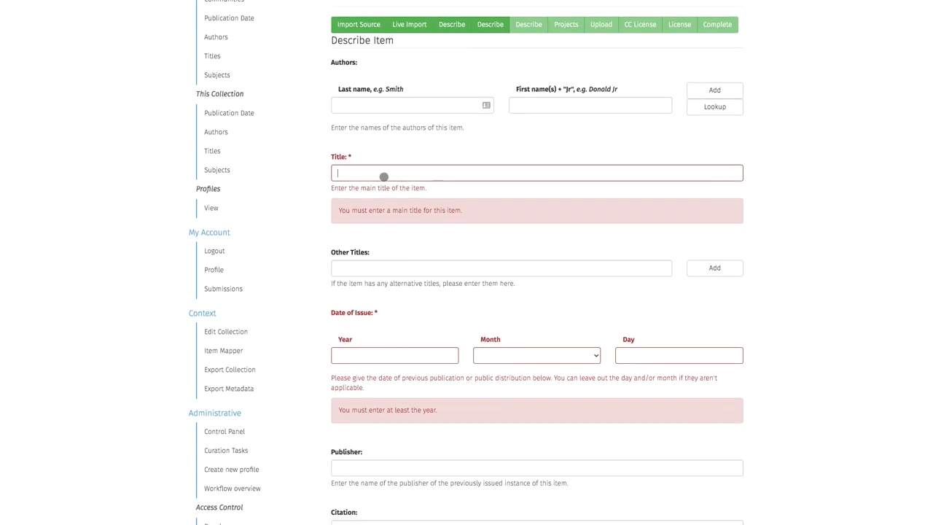
left_click(382, 179)
type("test")
left_click(389, 358)
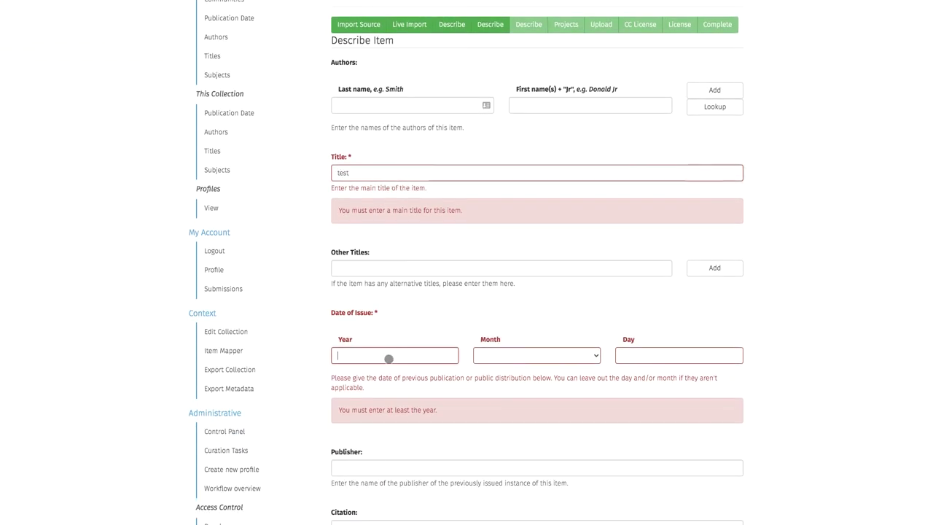
scroll(459, 351, "down", 7)
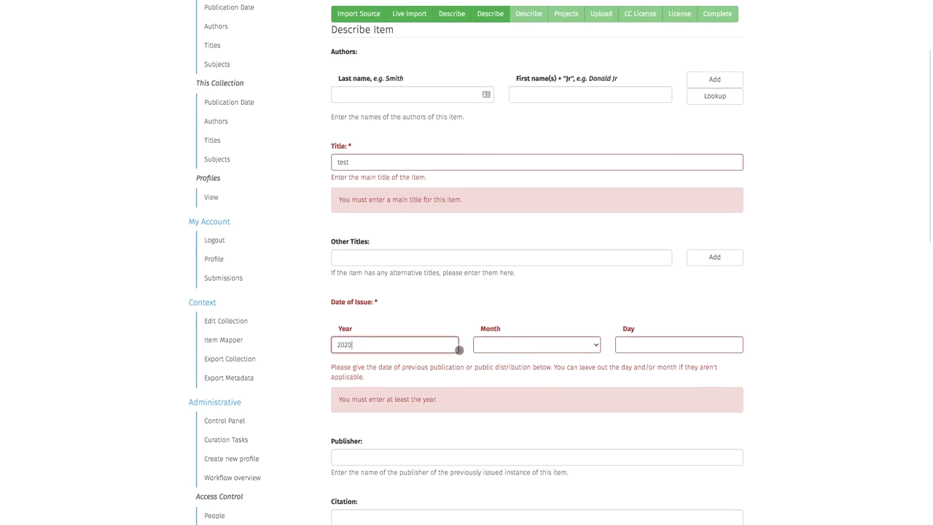
scroll(466, 379, "up", 1)
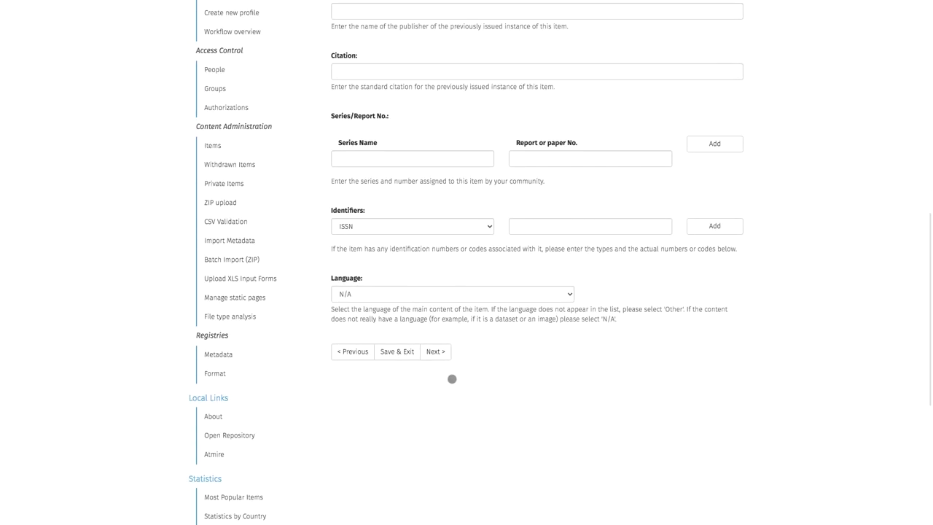
left_click(352, 353)
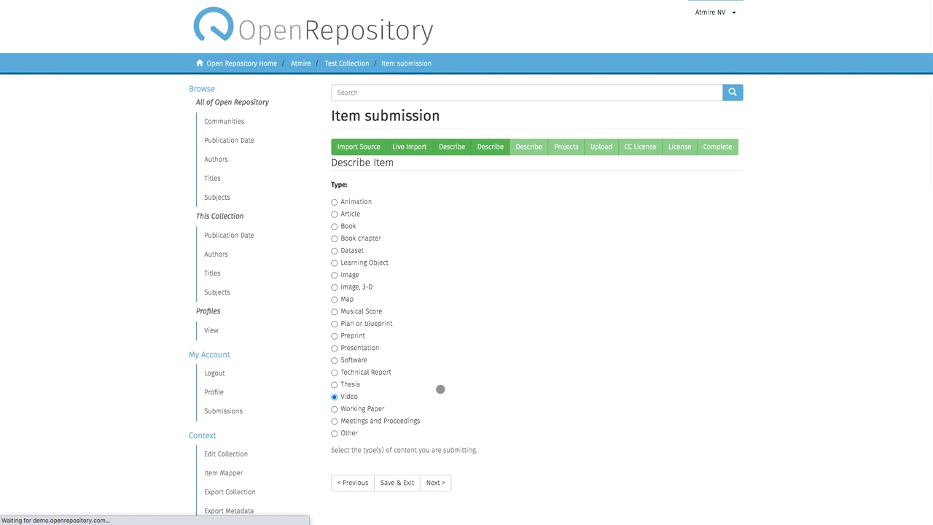
Switch the type to Article and inspect the new Journal, Volume and Issue fields
left_click(334, 213)
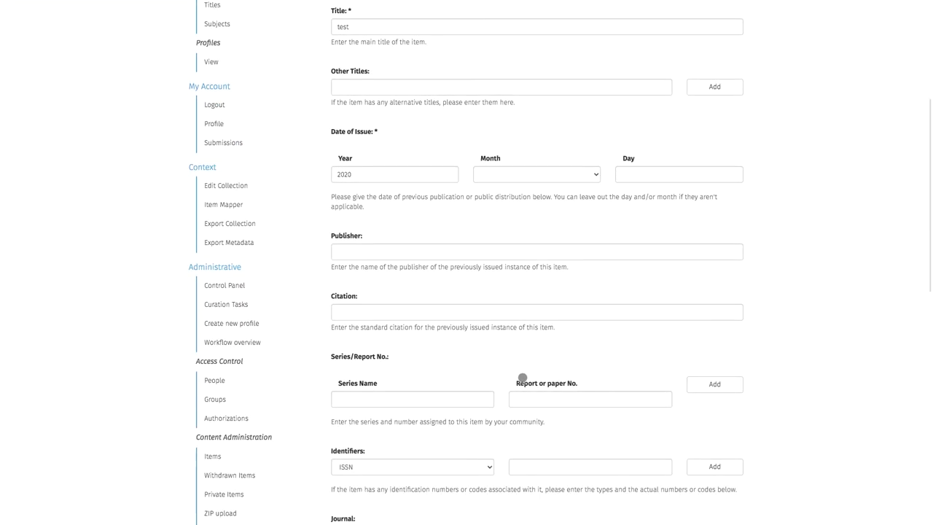
scroll(523, 377, "down", 5)
left_click(359, 261)
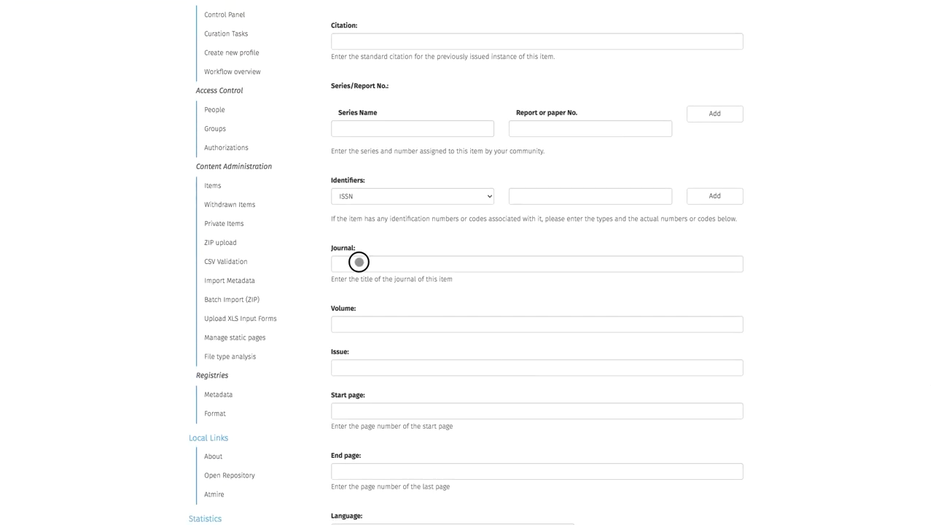
scroll(427, 299, "down", 1)
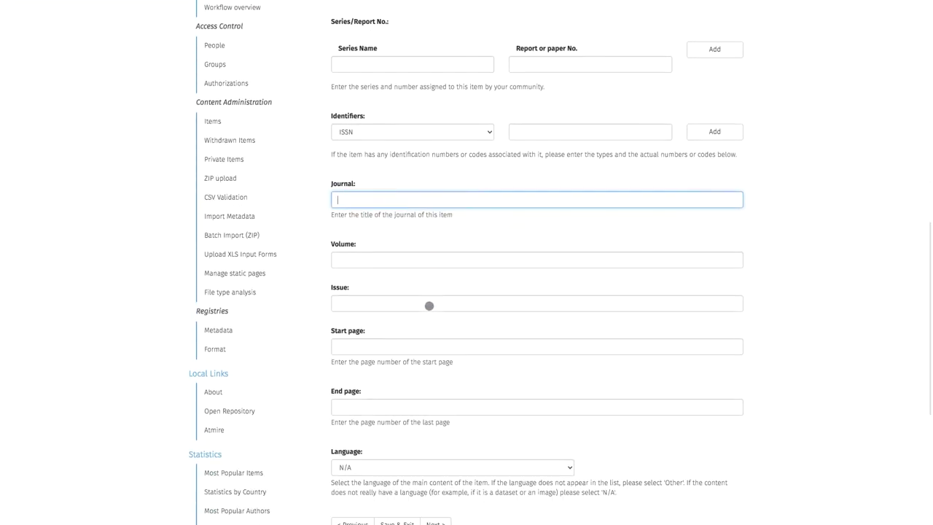
left_click(377, 257)
left_click(380, 303)
scroll(510, 347, "down", 2)
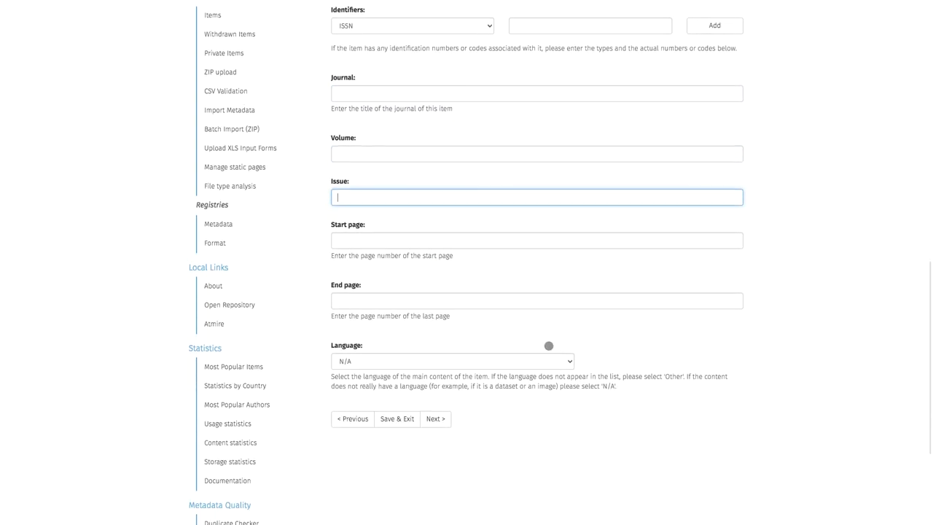
scroll(455, 252, "up", 2)
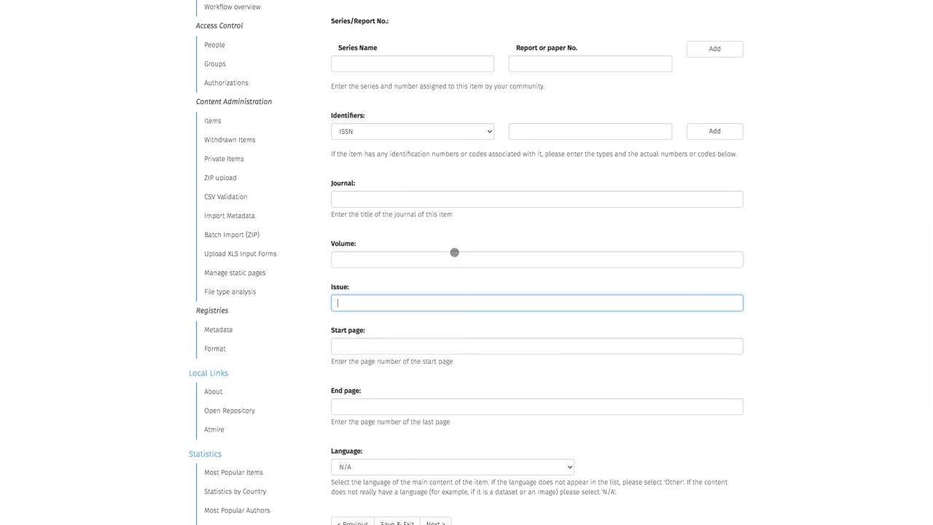
scroll(459, 239, "up", 7)
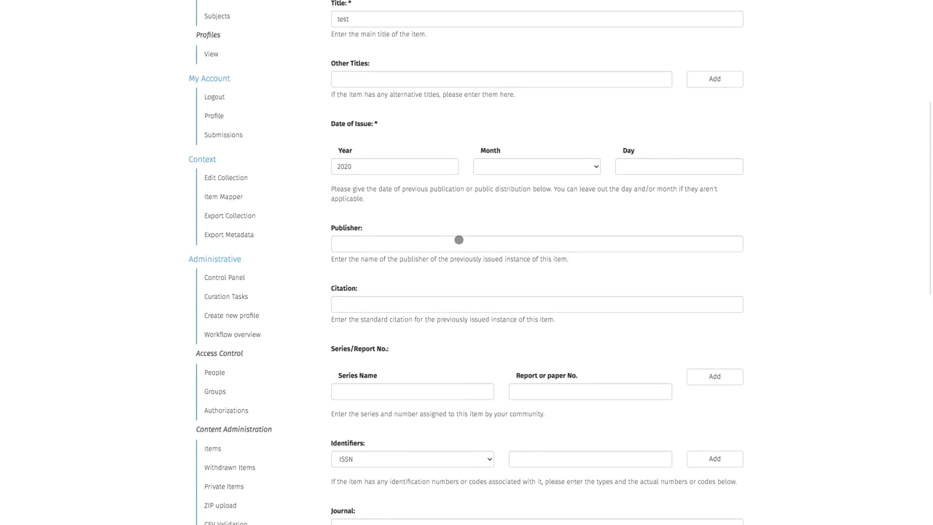
scroll(459, 240, "down", 9)
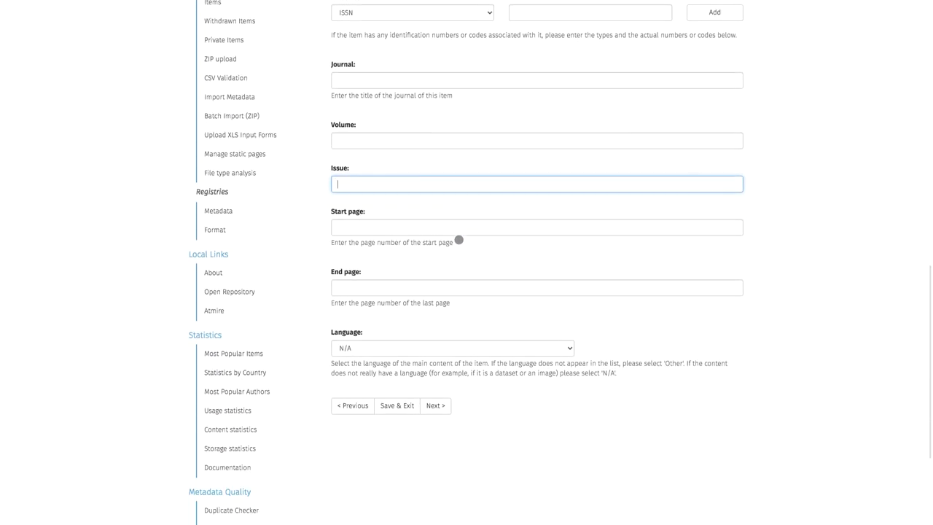
left_click(356, 406)
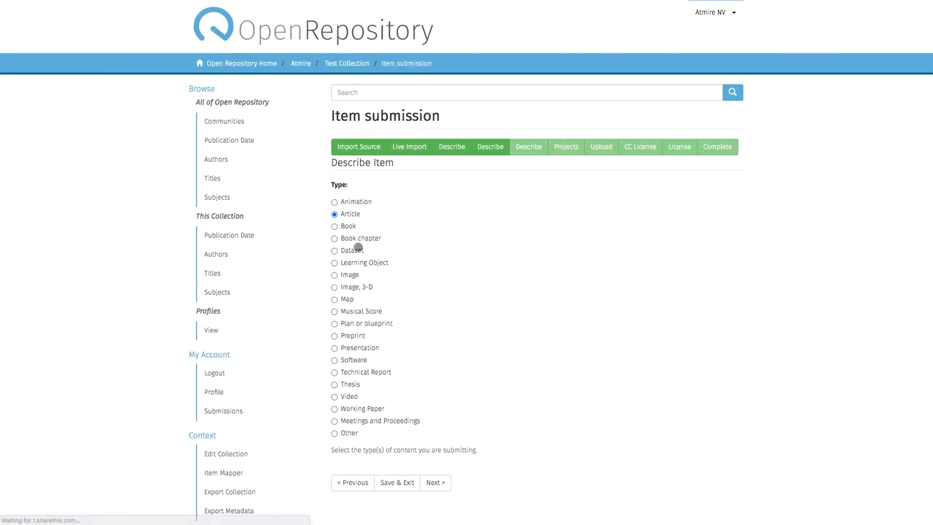
Switch the item type to Book and check its describe form for the new Number of pages field
left_click(337, 227)
left_click(436, 482)
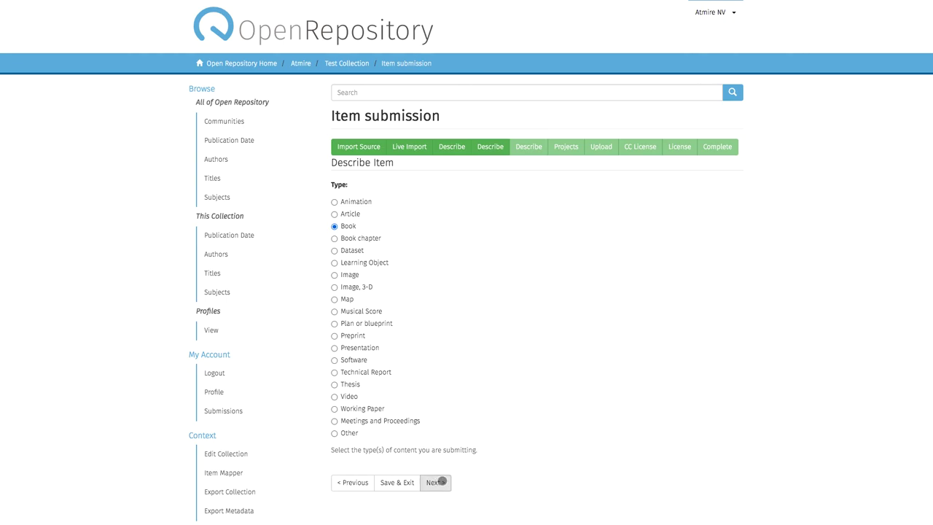
scroll(549, 420, "down", 10)
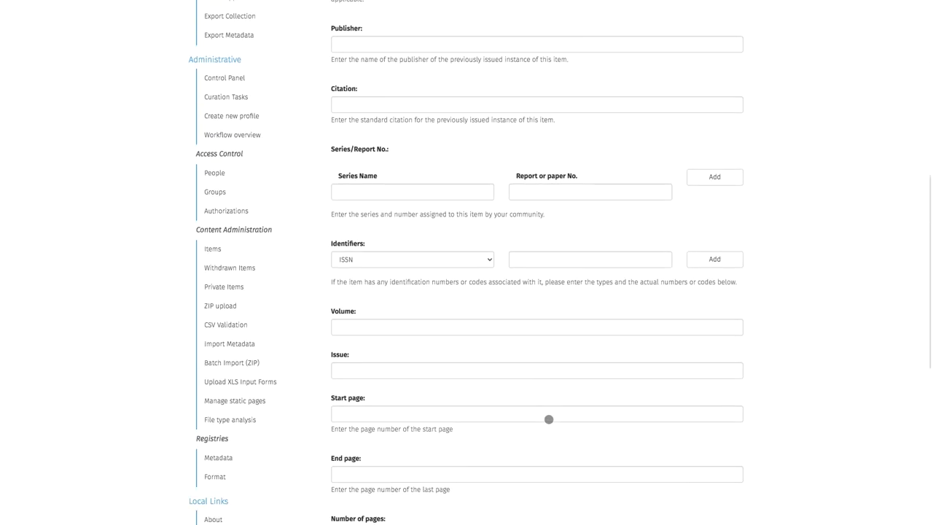
left_click(377, 307)
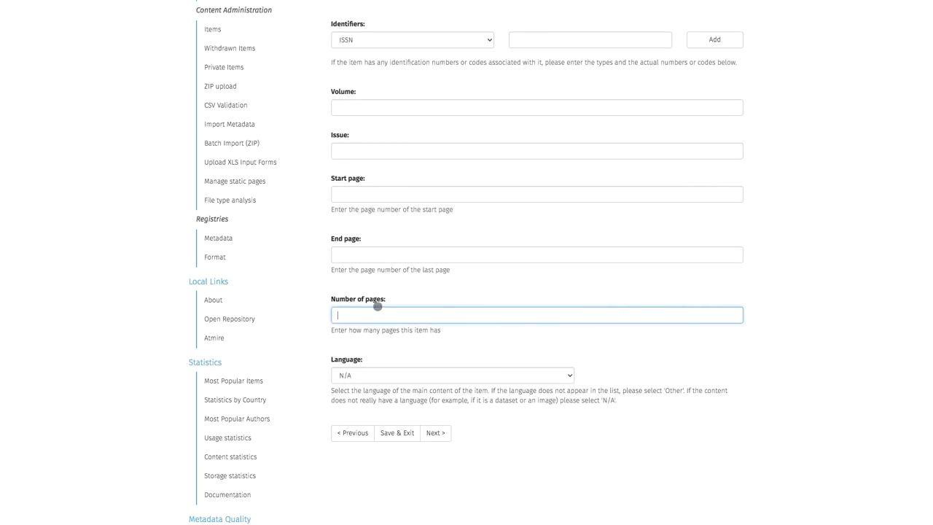
left_click(428, 292)
scroll(472, 323, "up", 10)
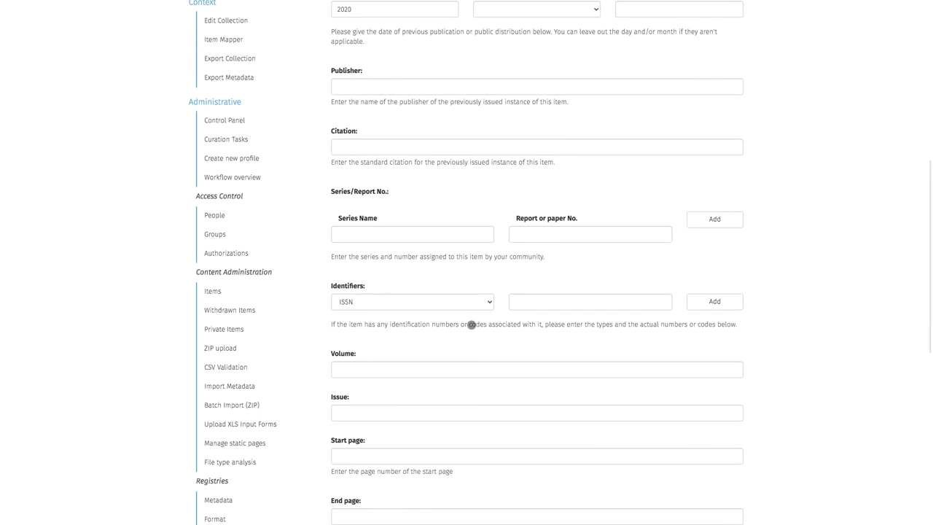